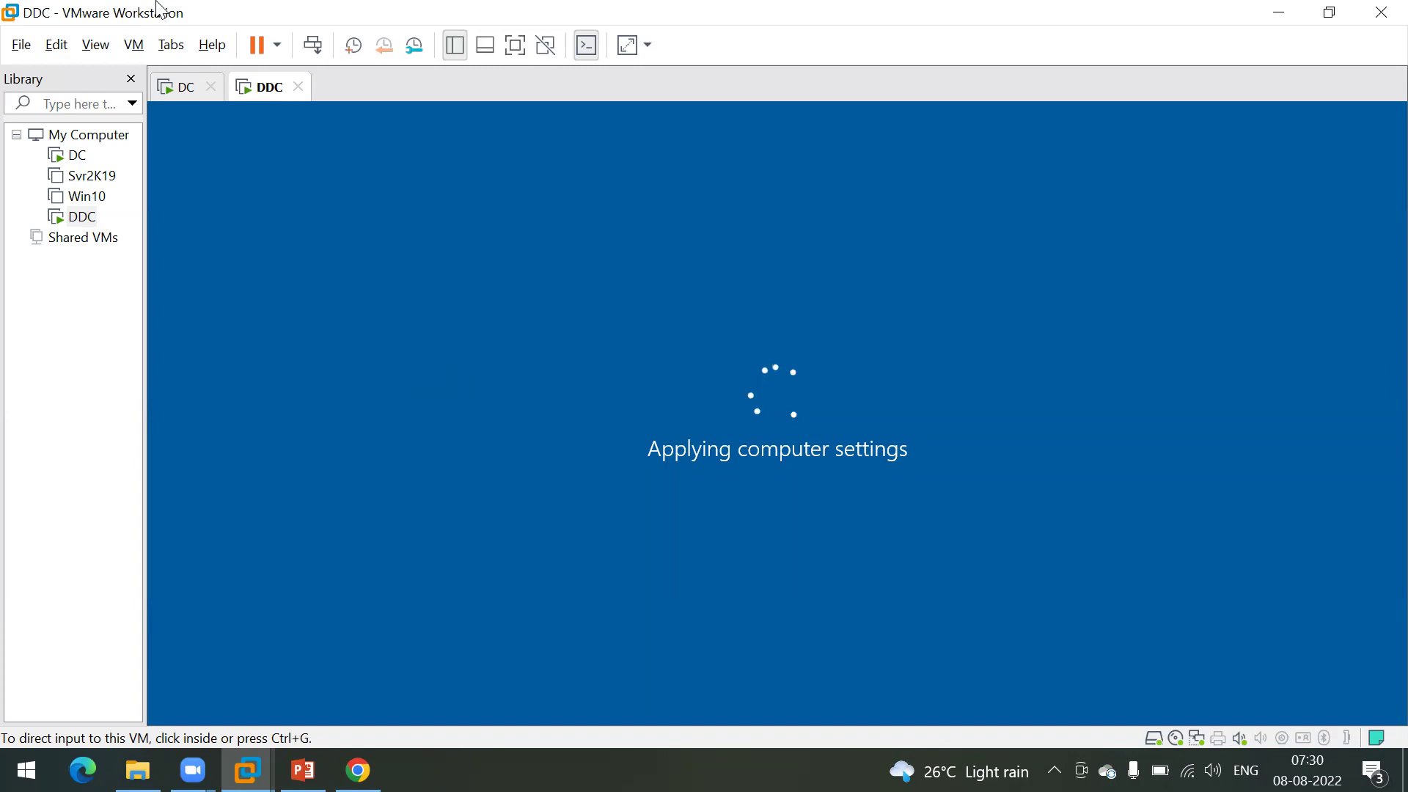
Step: Review VMware Workstation's version and licence details under Help > About, then close the window
click(205, 44)
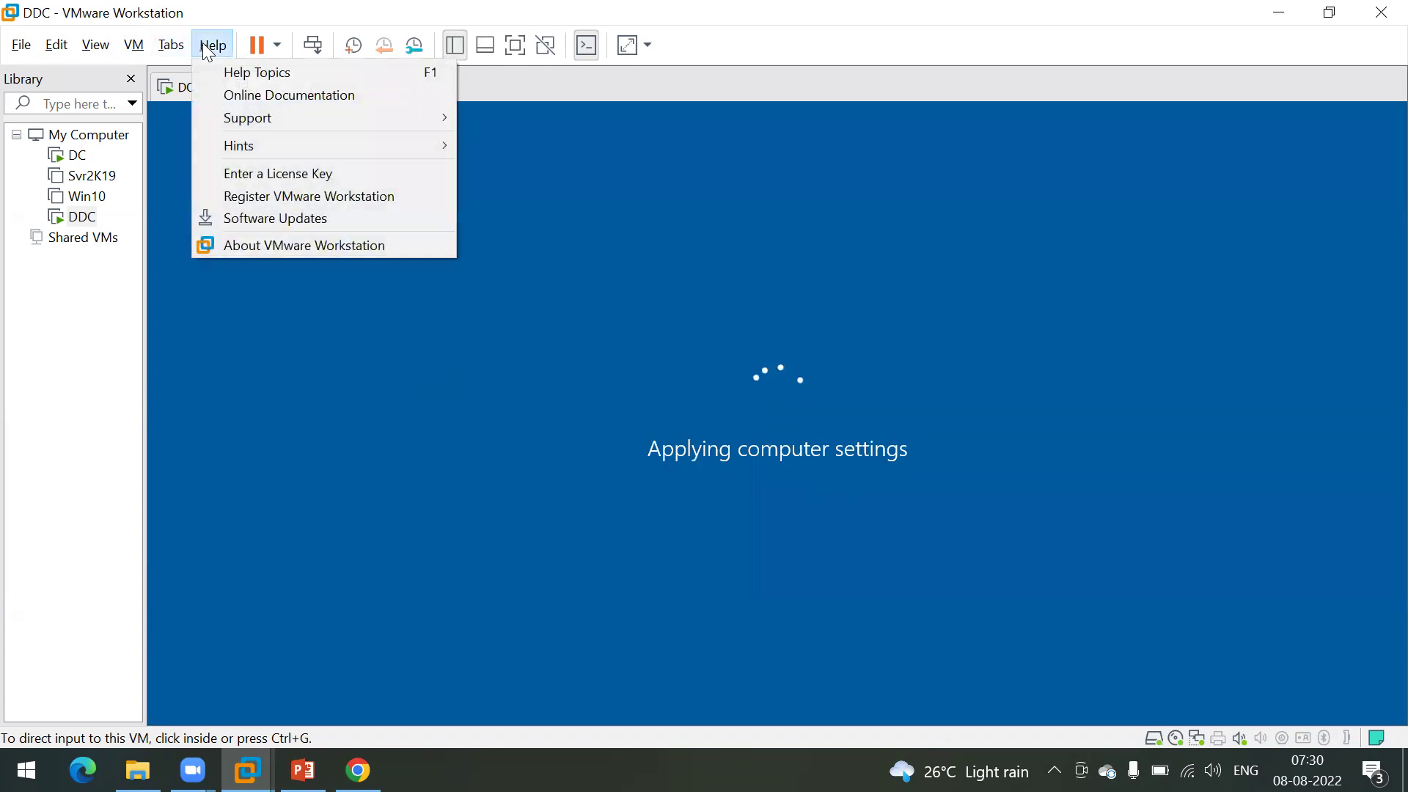
click(261, 247)
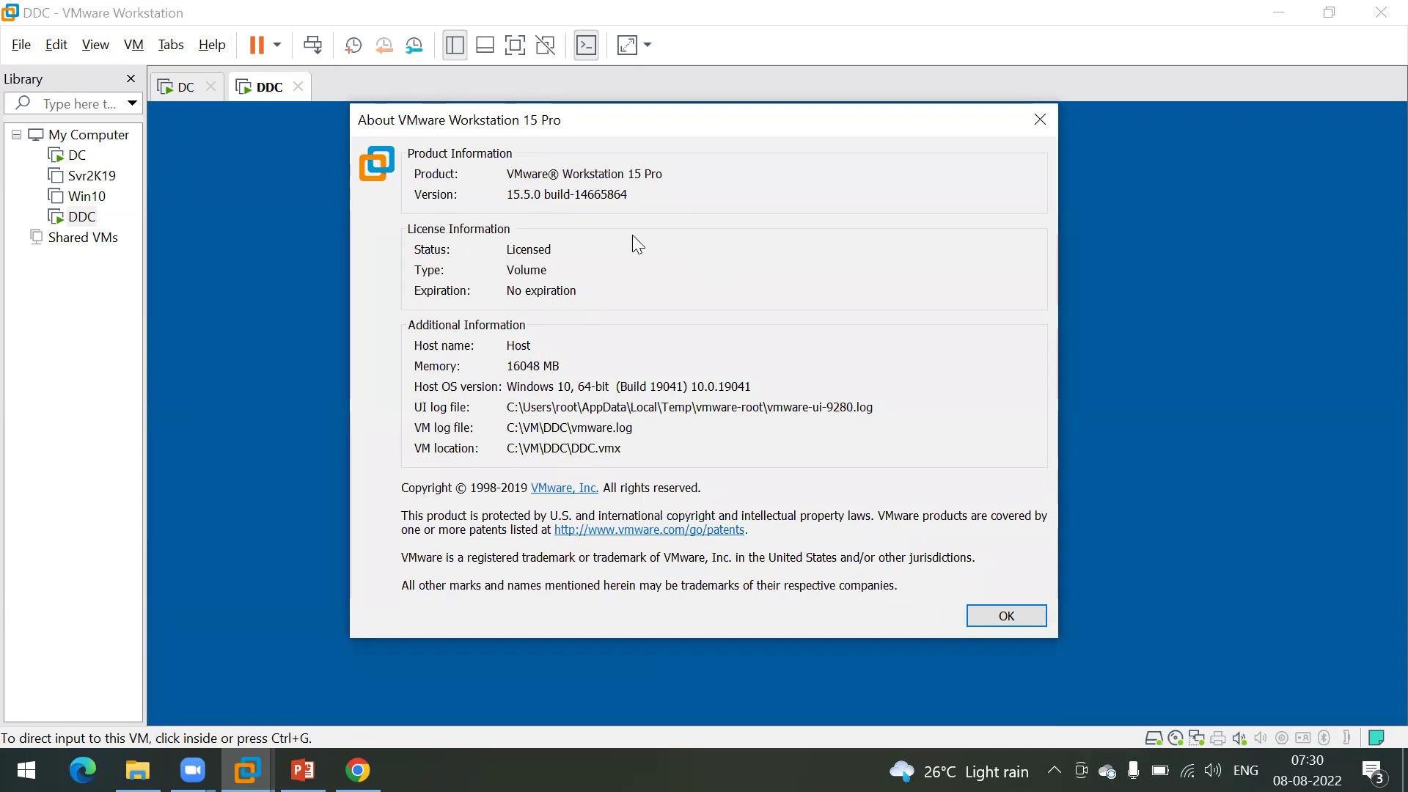
click(1039, 121)
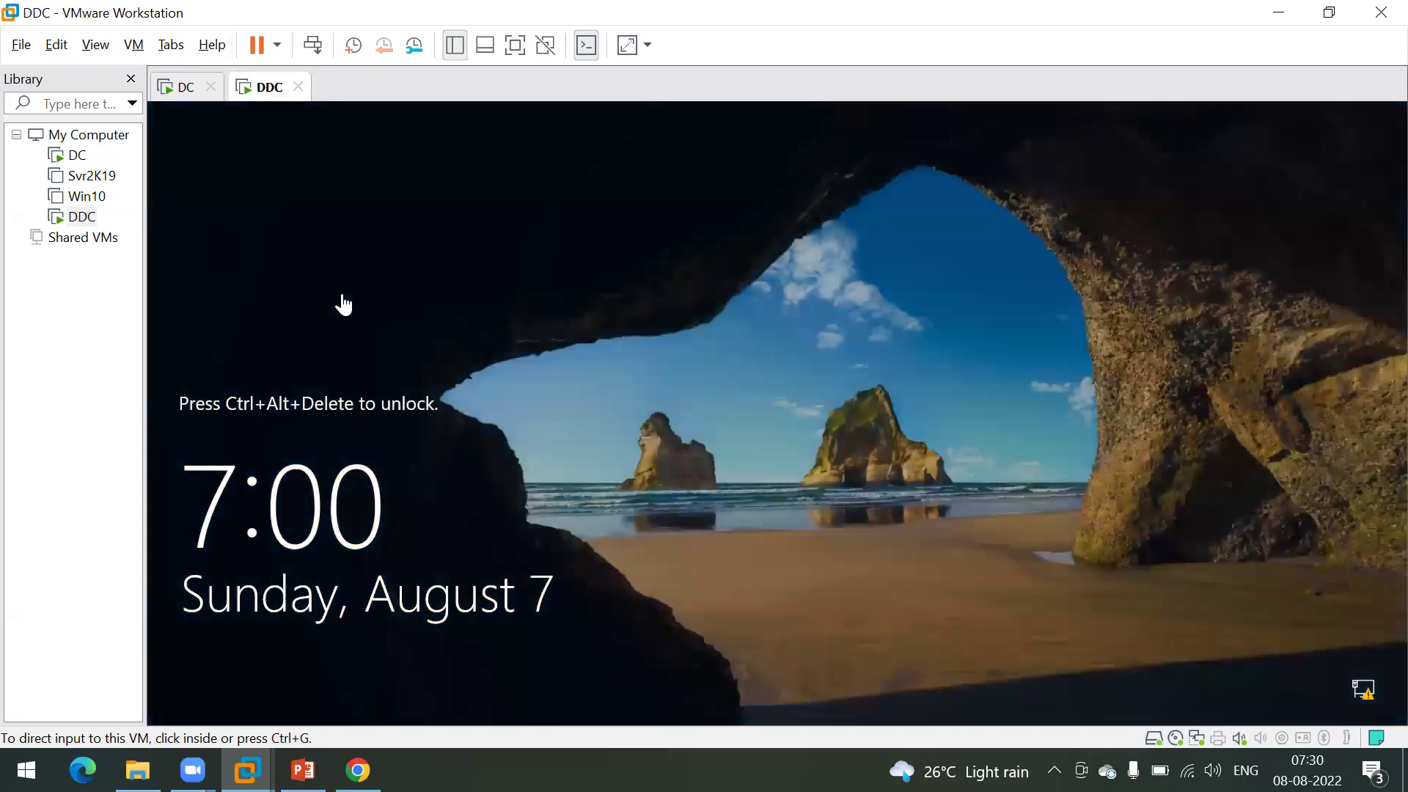
Step: Sign in to the DDC machine as the domain user via Other user; dismiss the domain-unavailable error
click(313, 44)
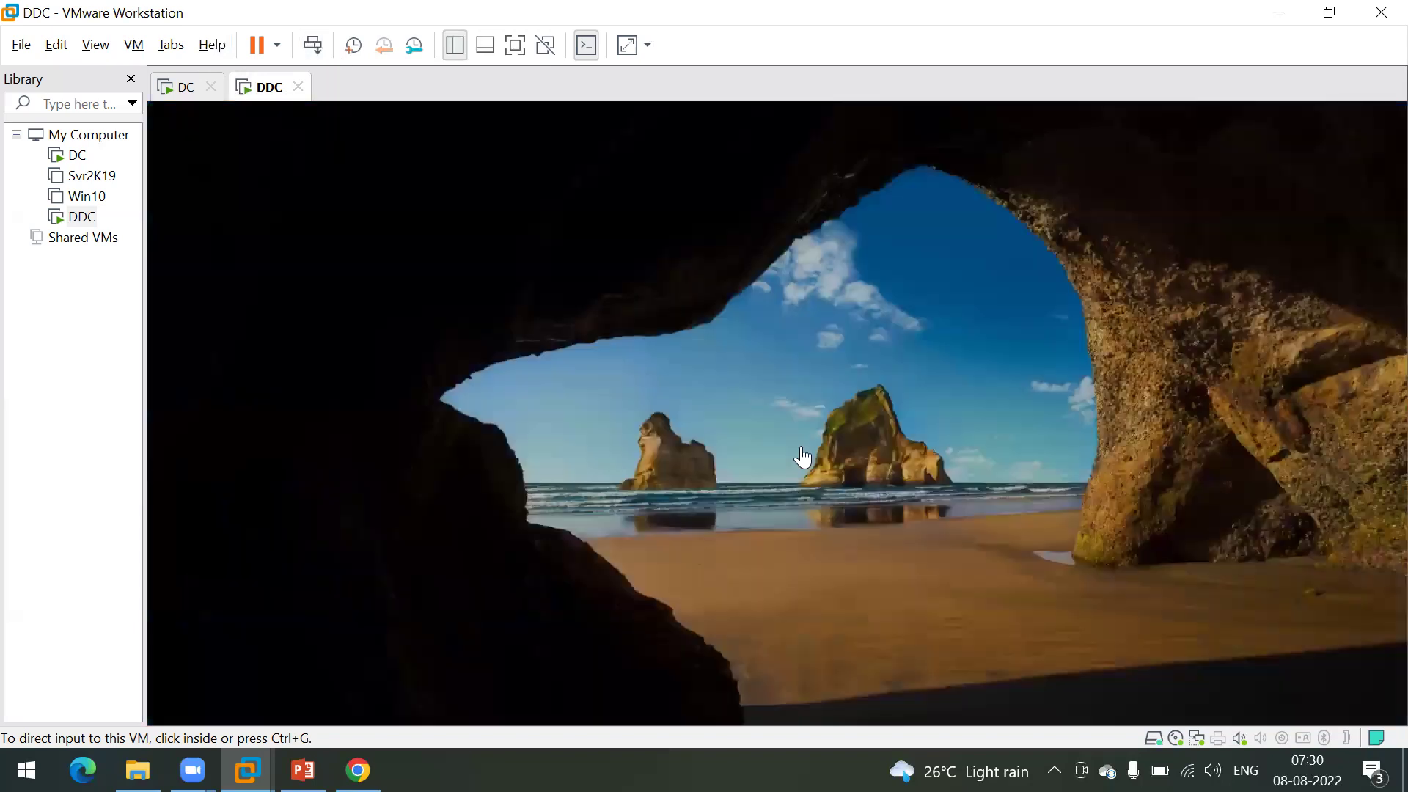
click(272, 669)
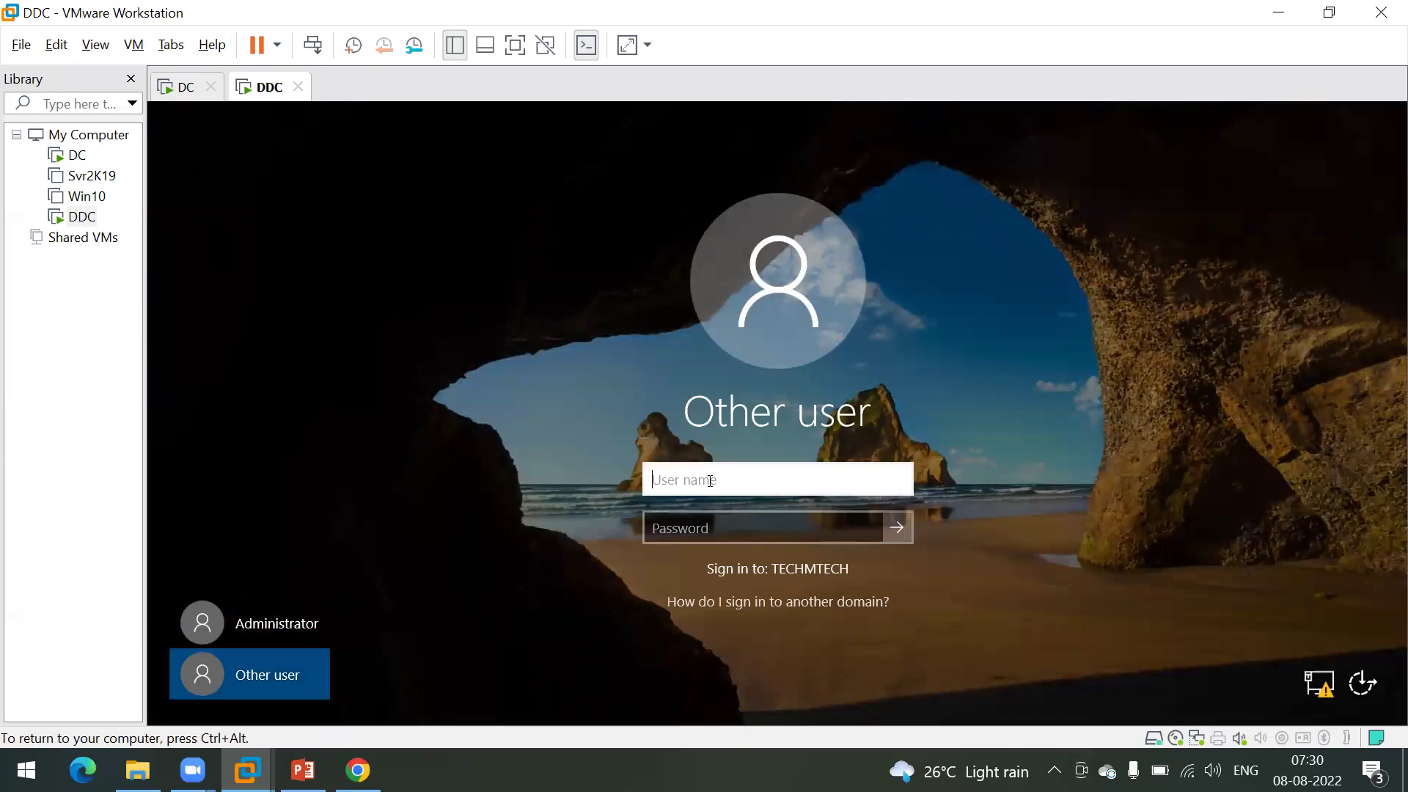
text(ms185426)
key(Tab)
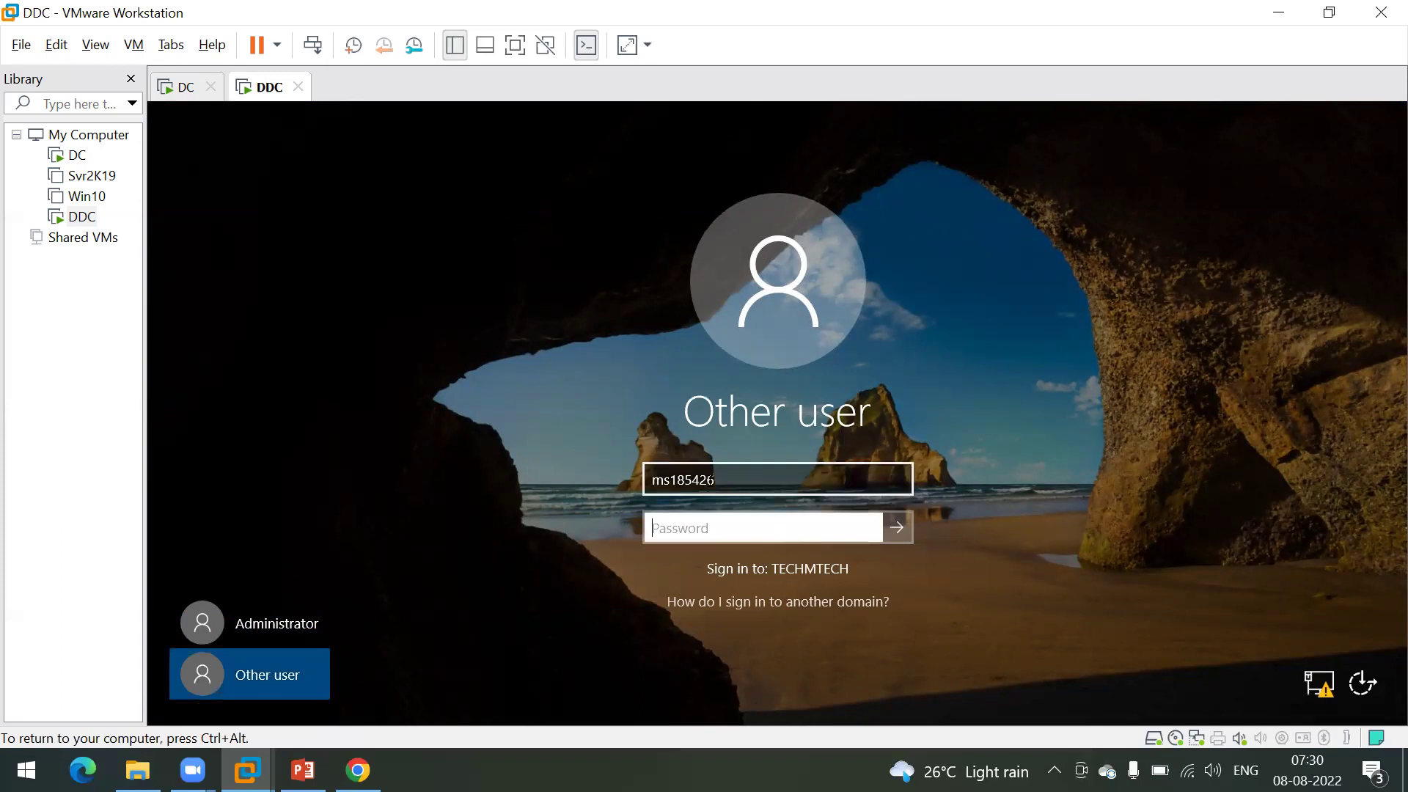
text(*********)
key(Return)
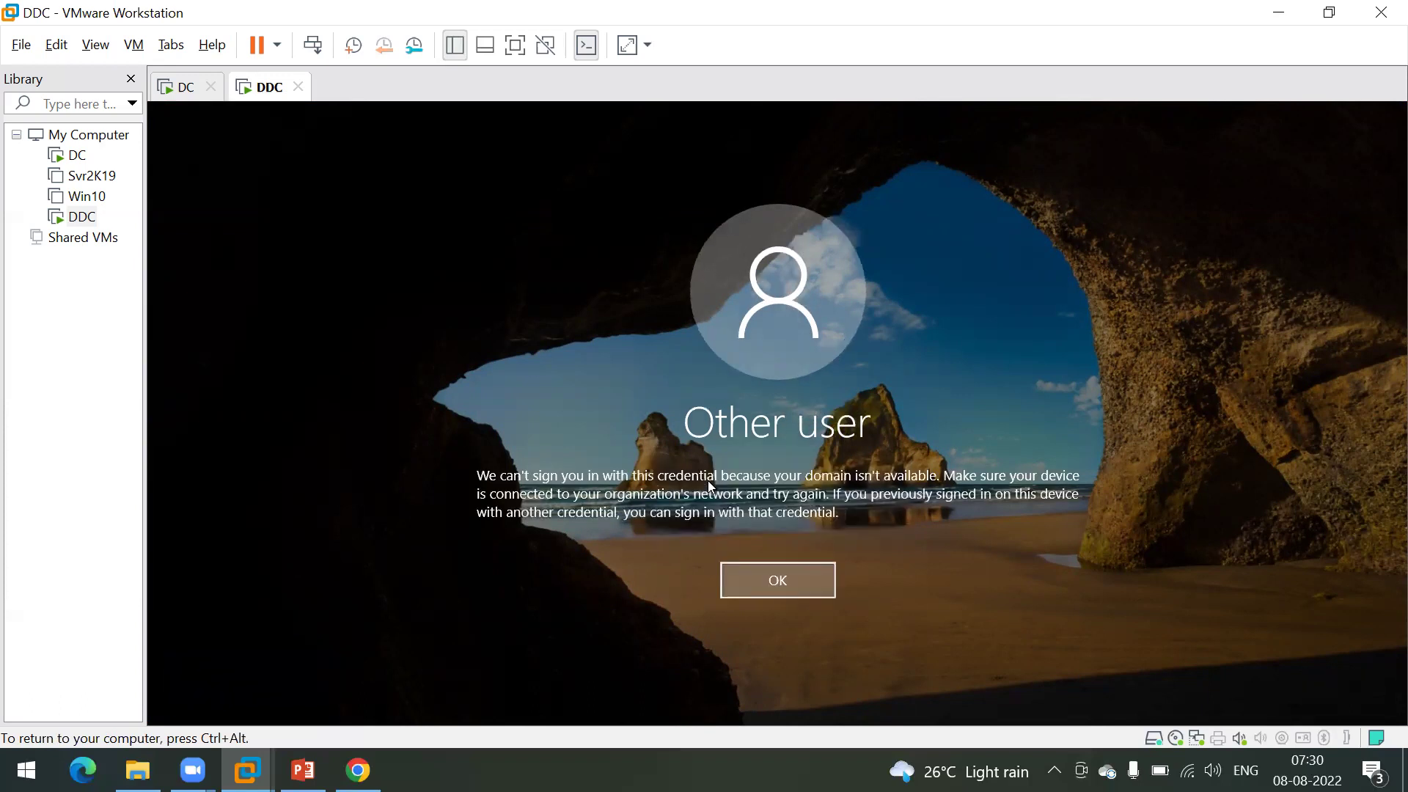
key(Return)
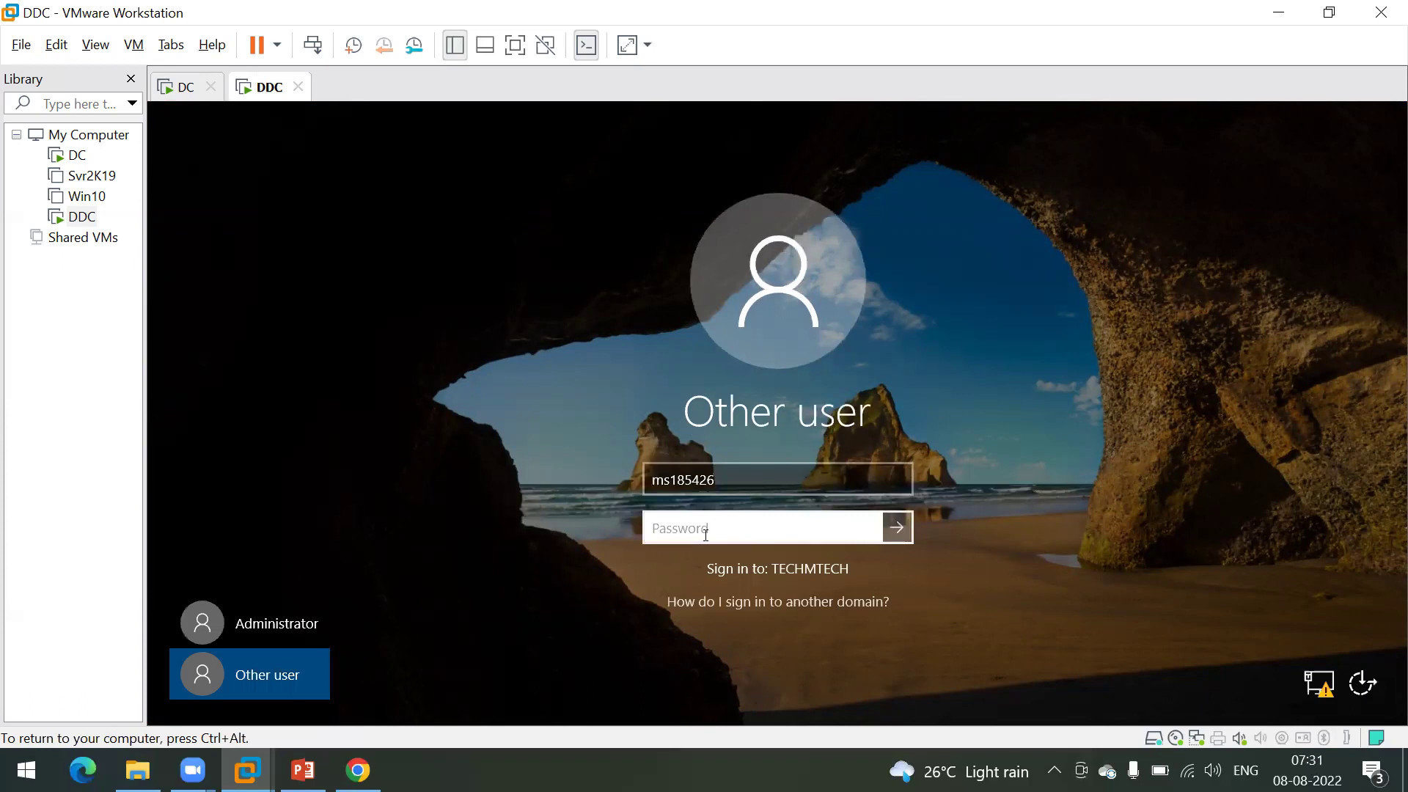
Step: Retry the domain sign-in with a different password and dismiss the same error
text(Pa$$w0rd1)
key(Return)
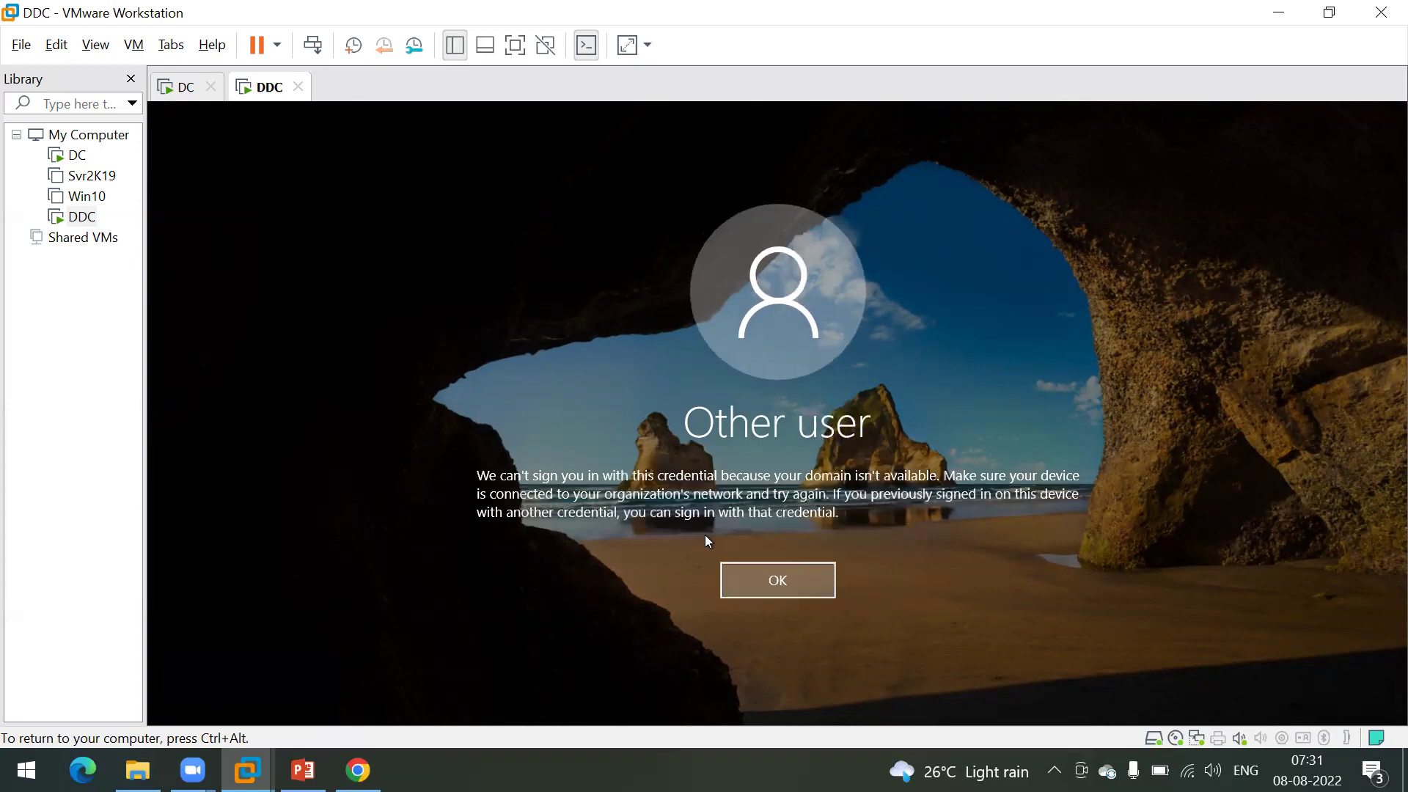
key(Return)
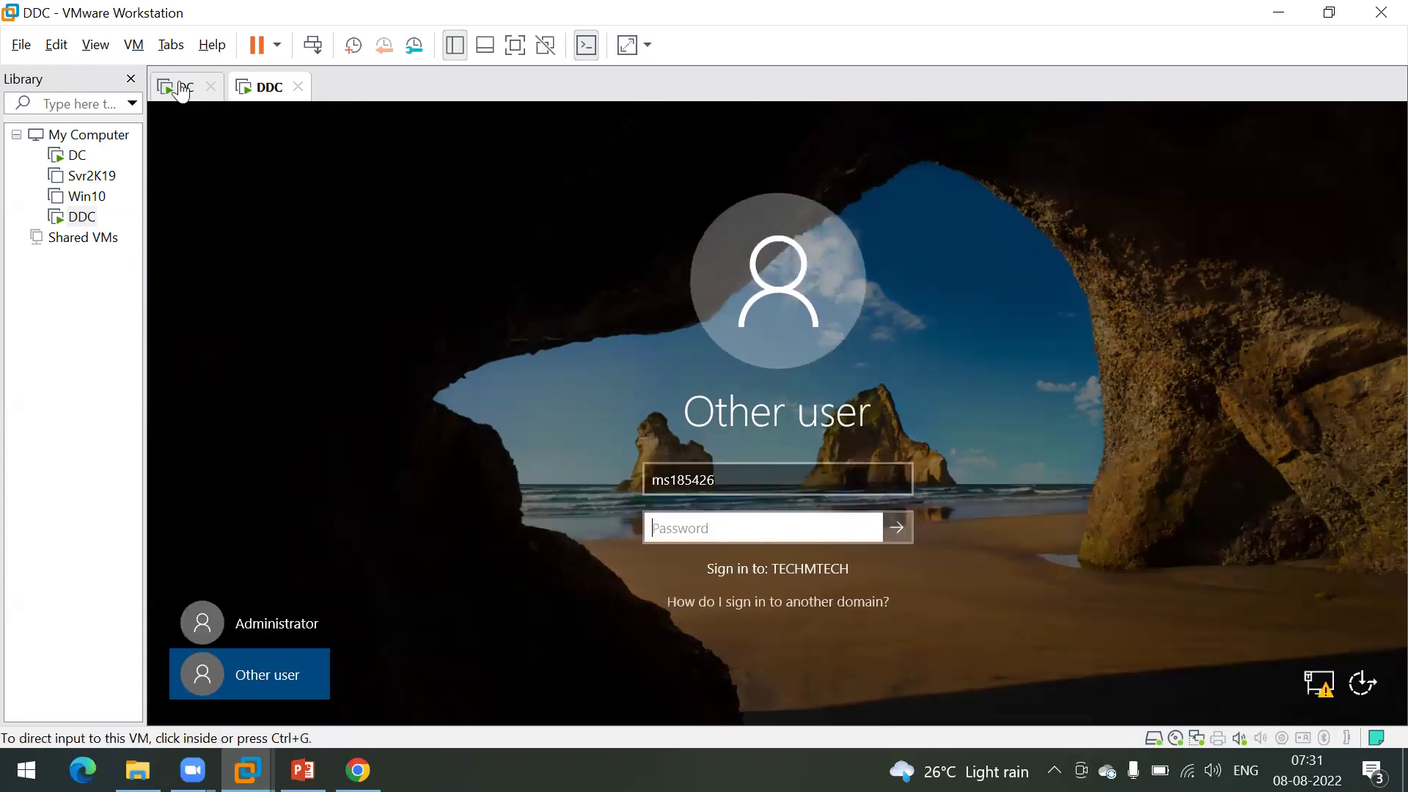
click(183, 91)
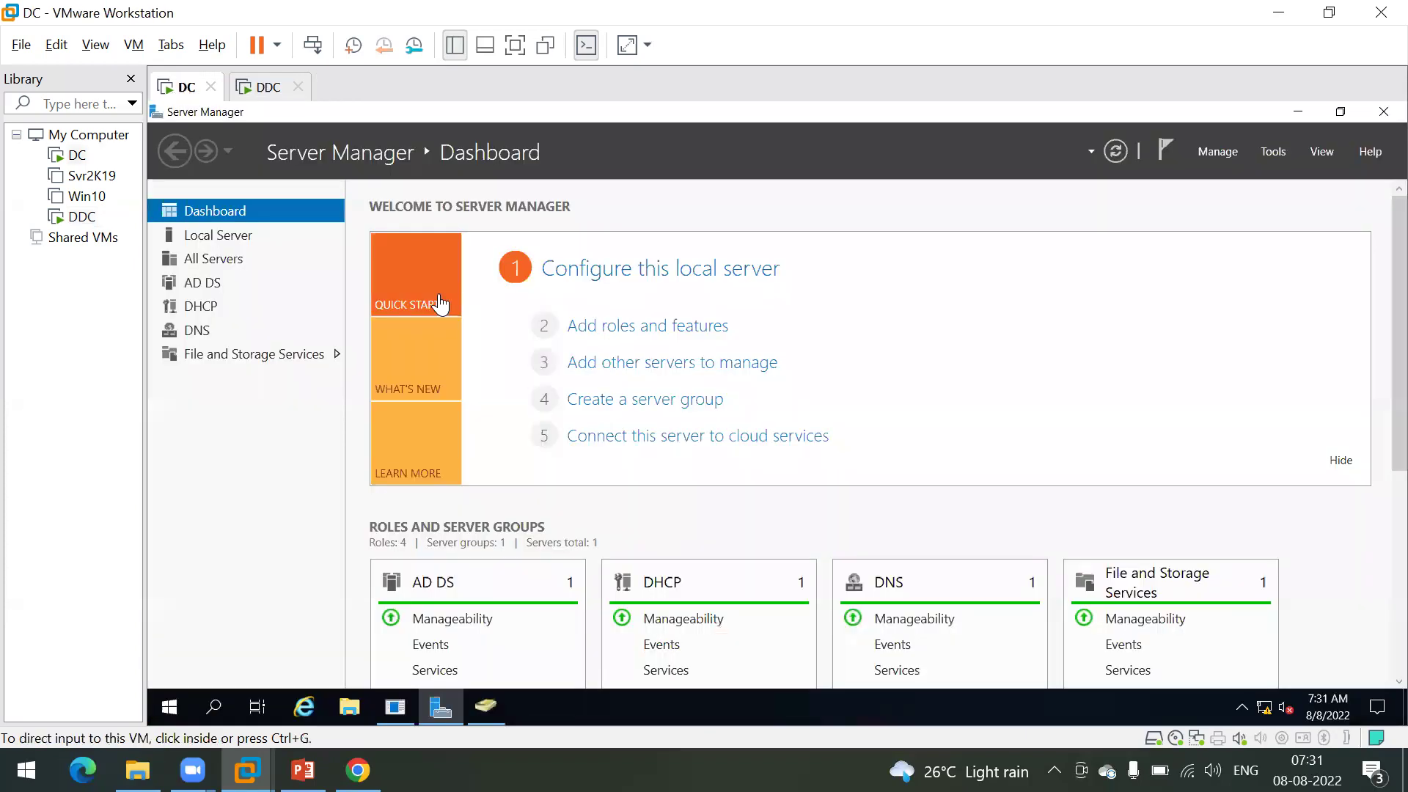
click(486, 707)
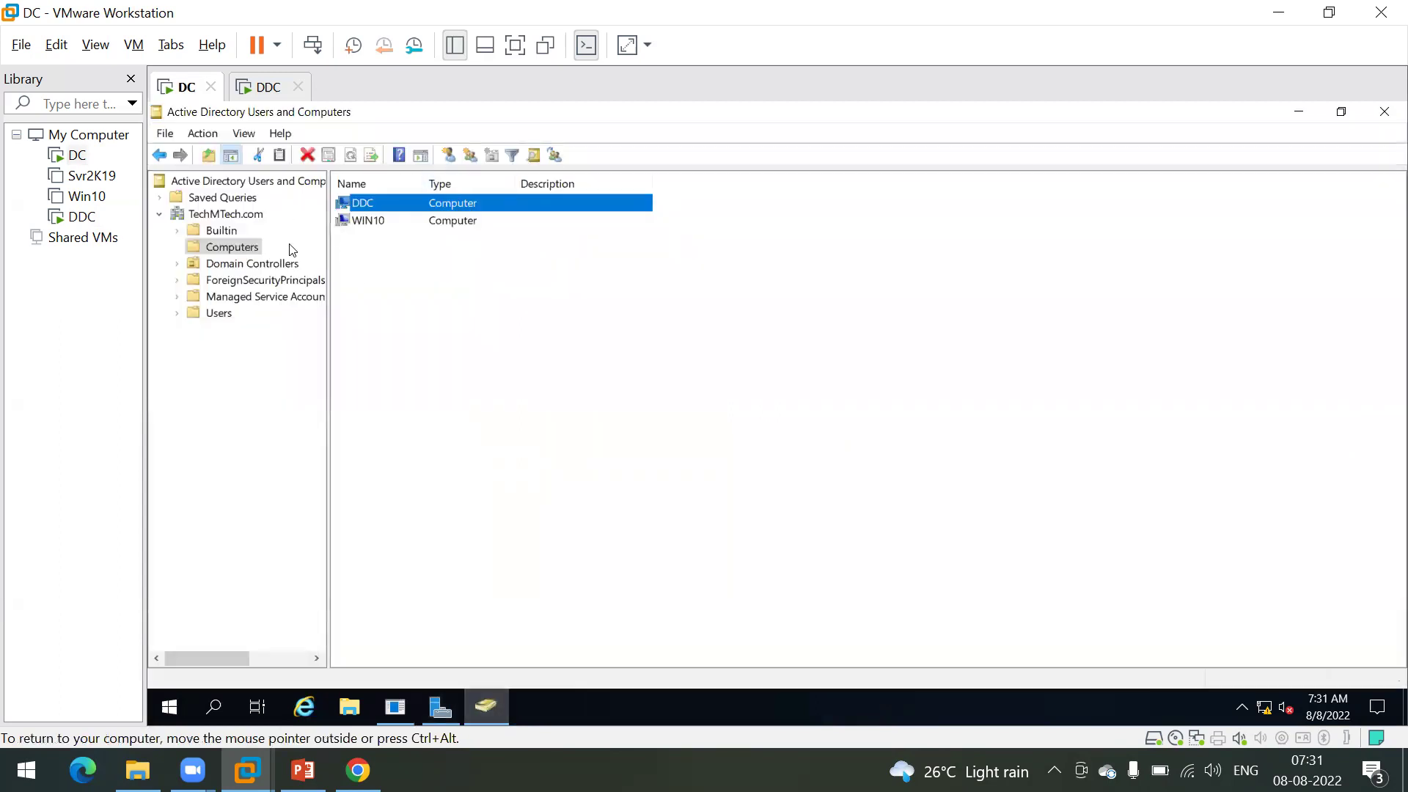
click(218, 314)
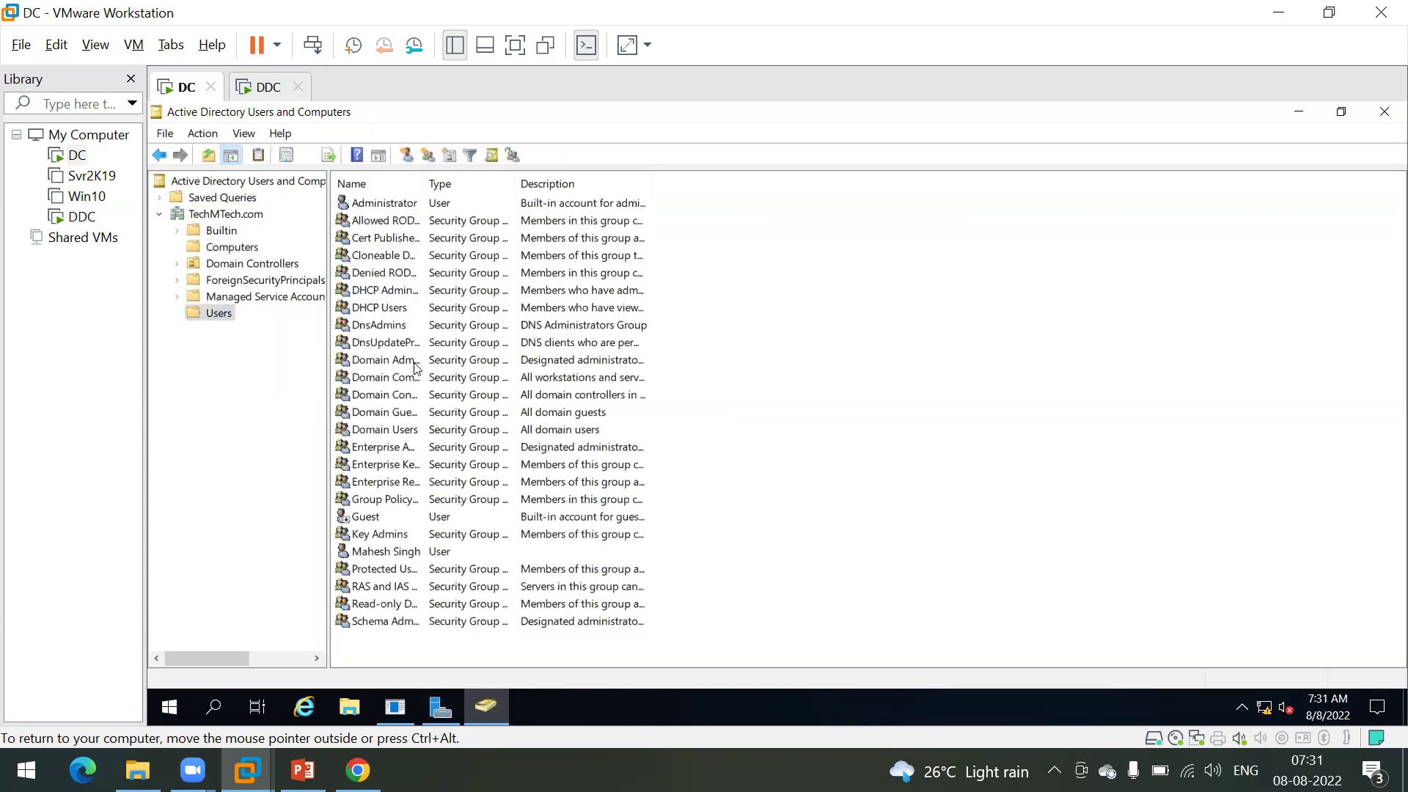
click(397, 554)
right_click(397, 553)
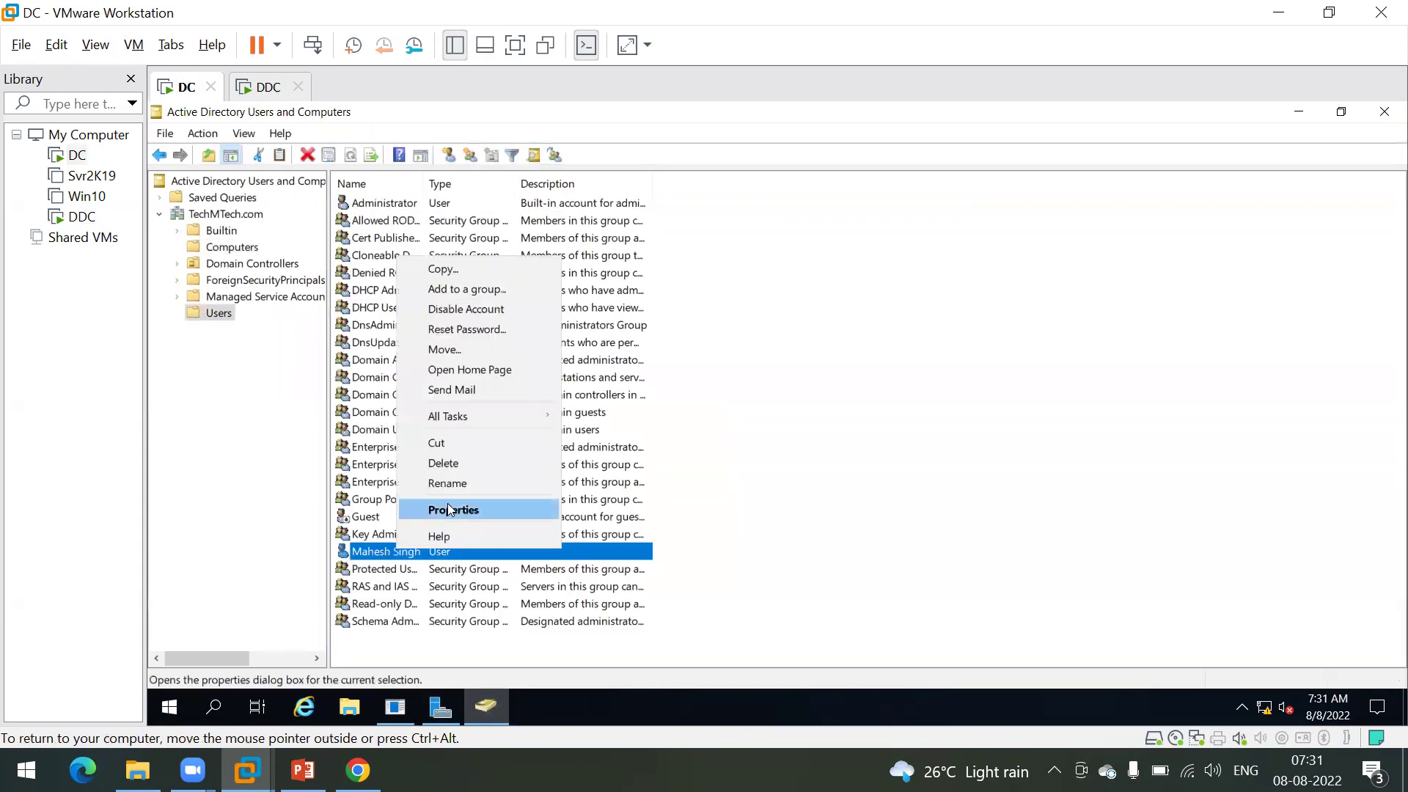
click(450, 510)
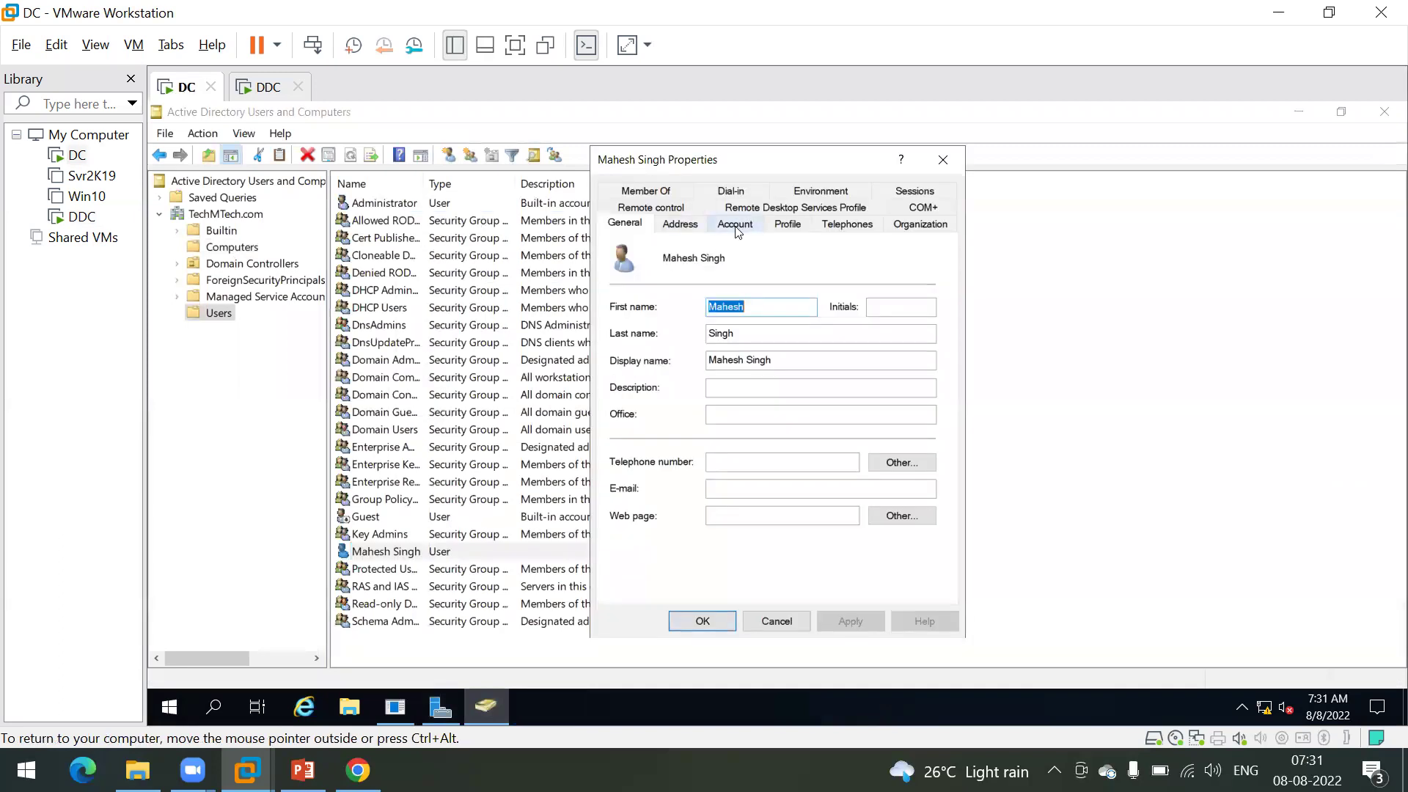
click(736, 224)
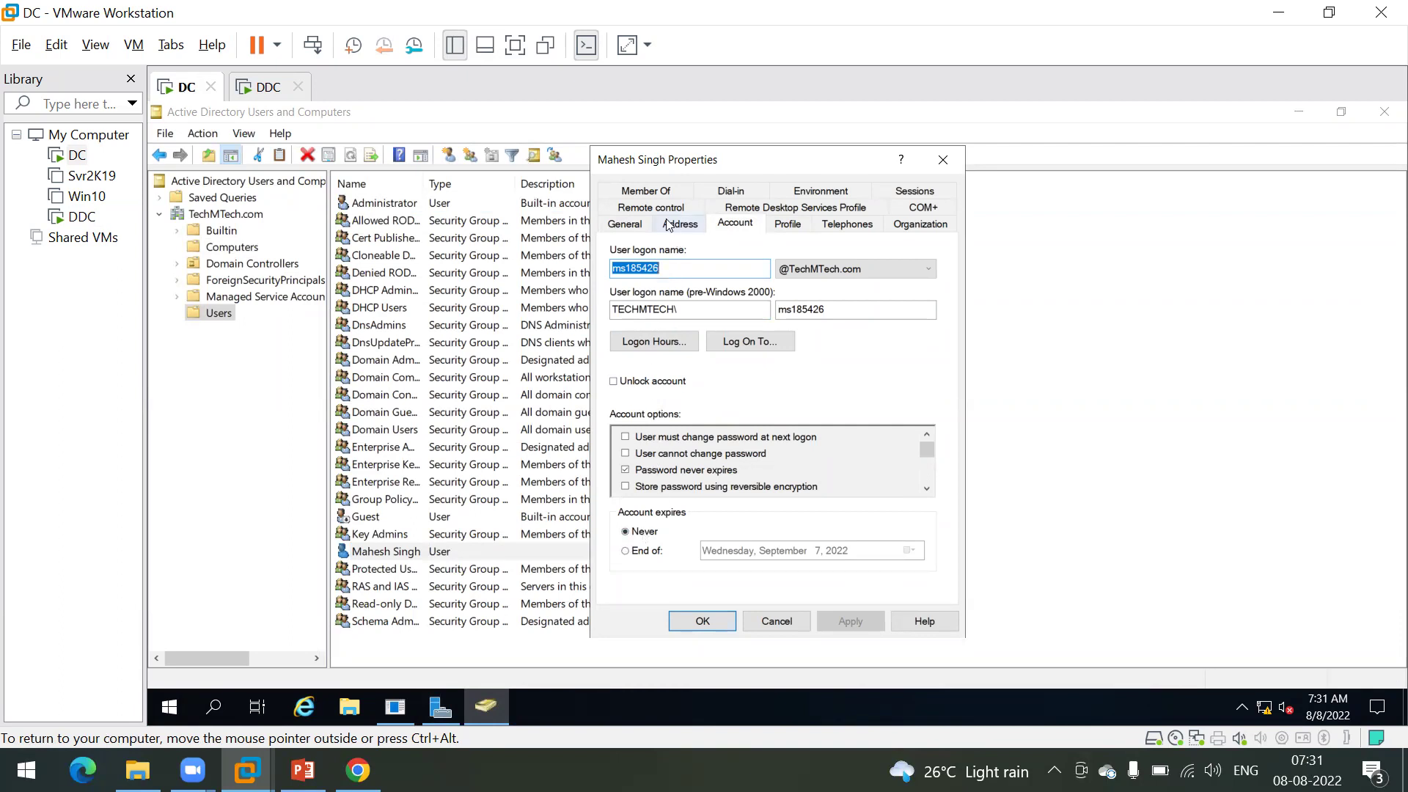
click(652, 192)
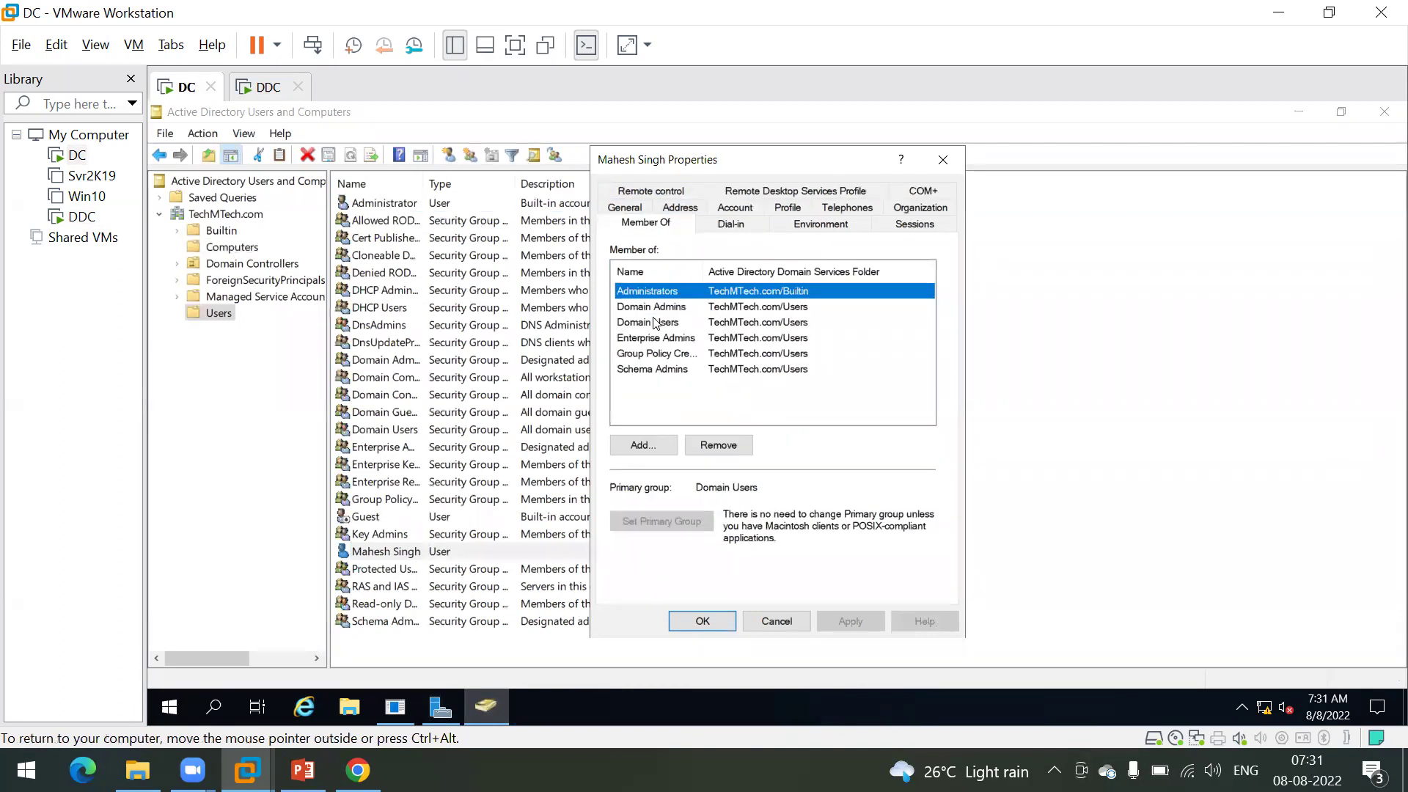
click(768, 623)
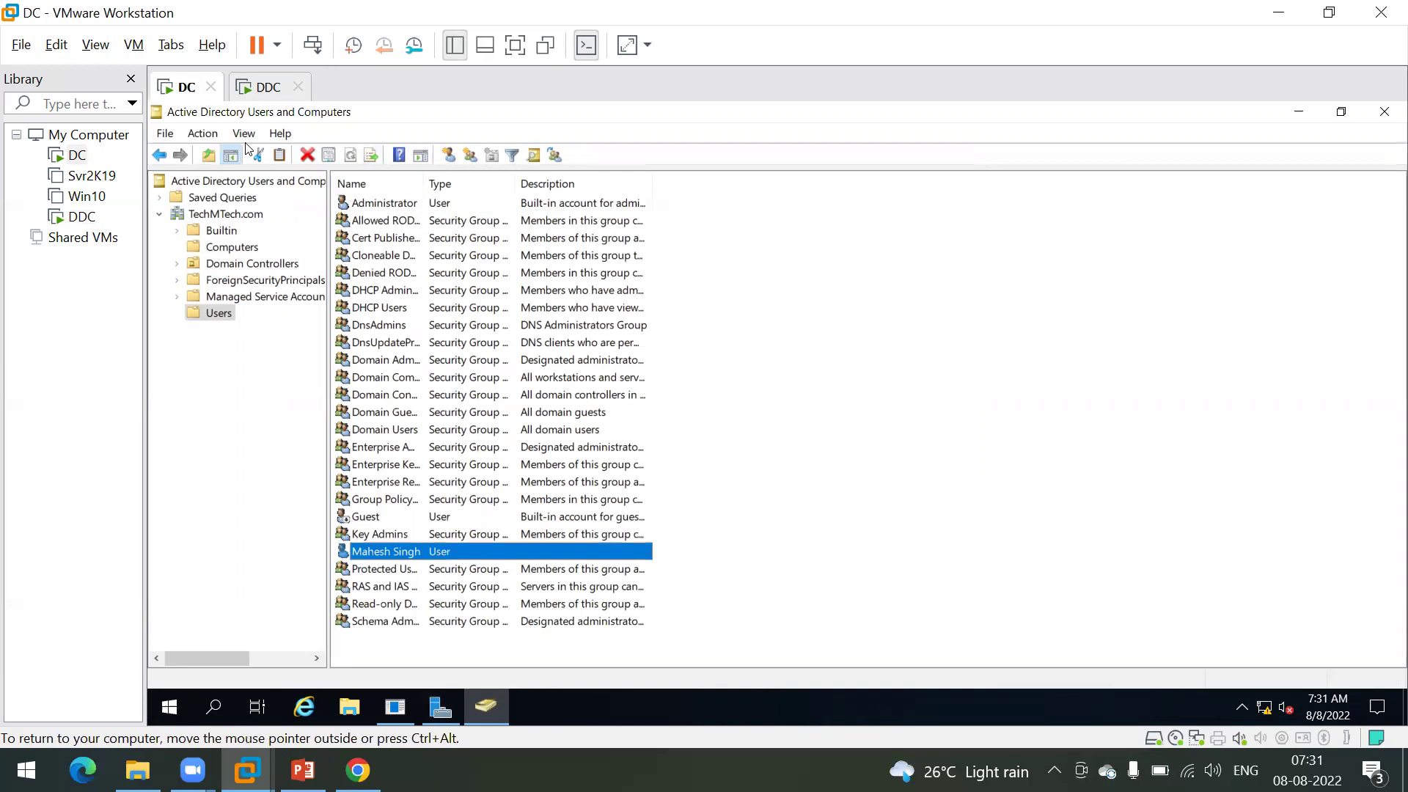
click(264, 89)
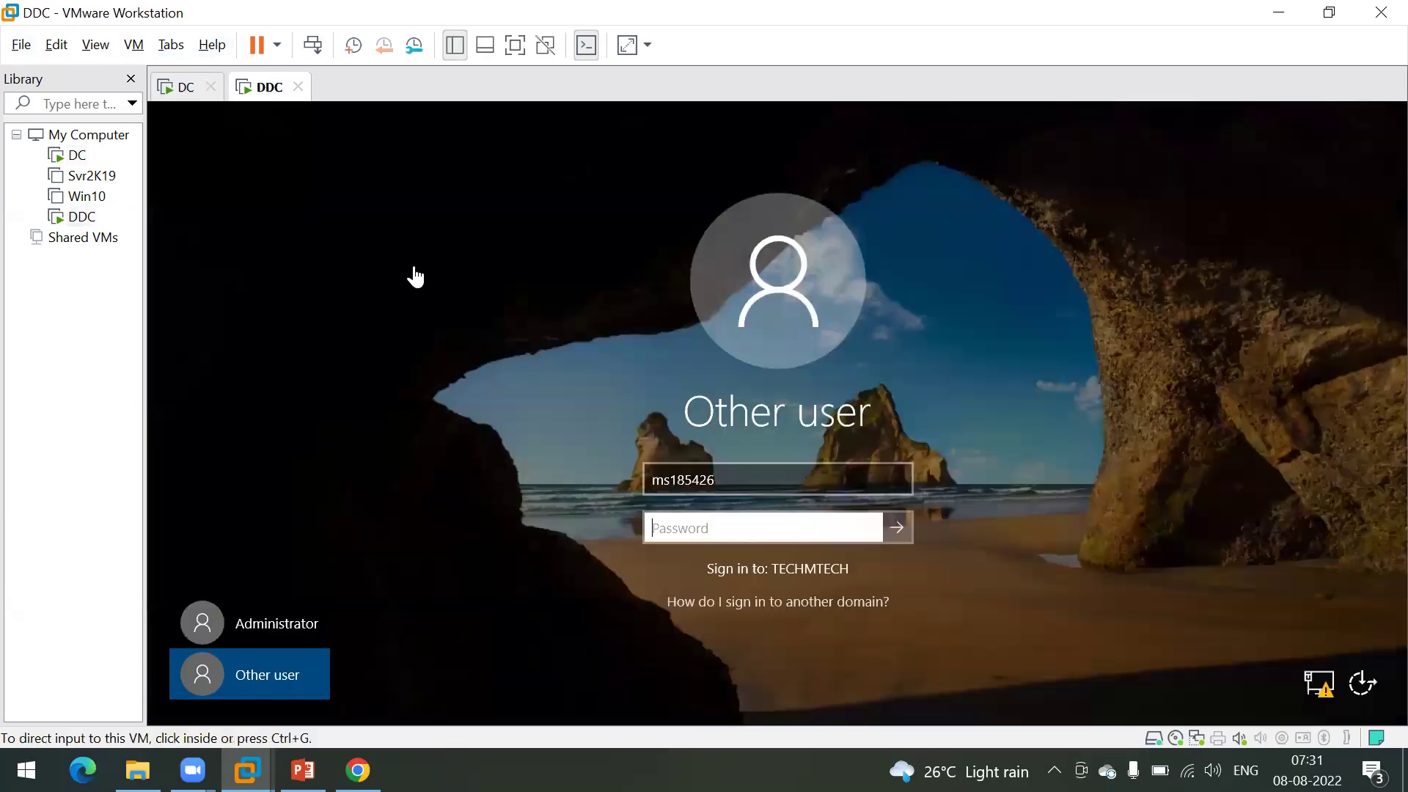
Step: Re-enter the domain password, submit it, and dismiss the resulting domain-unavailable error
click(705, 528)
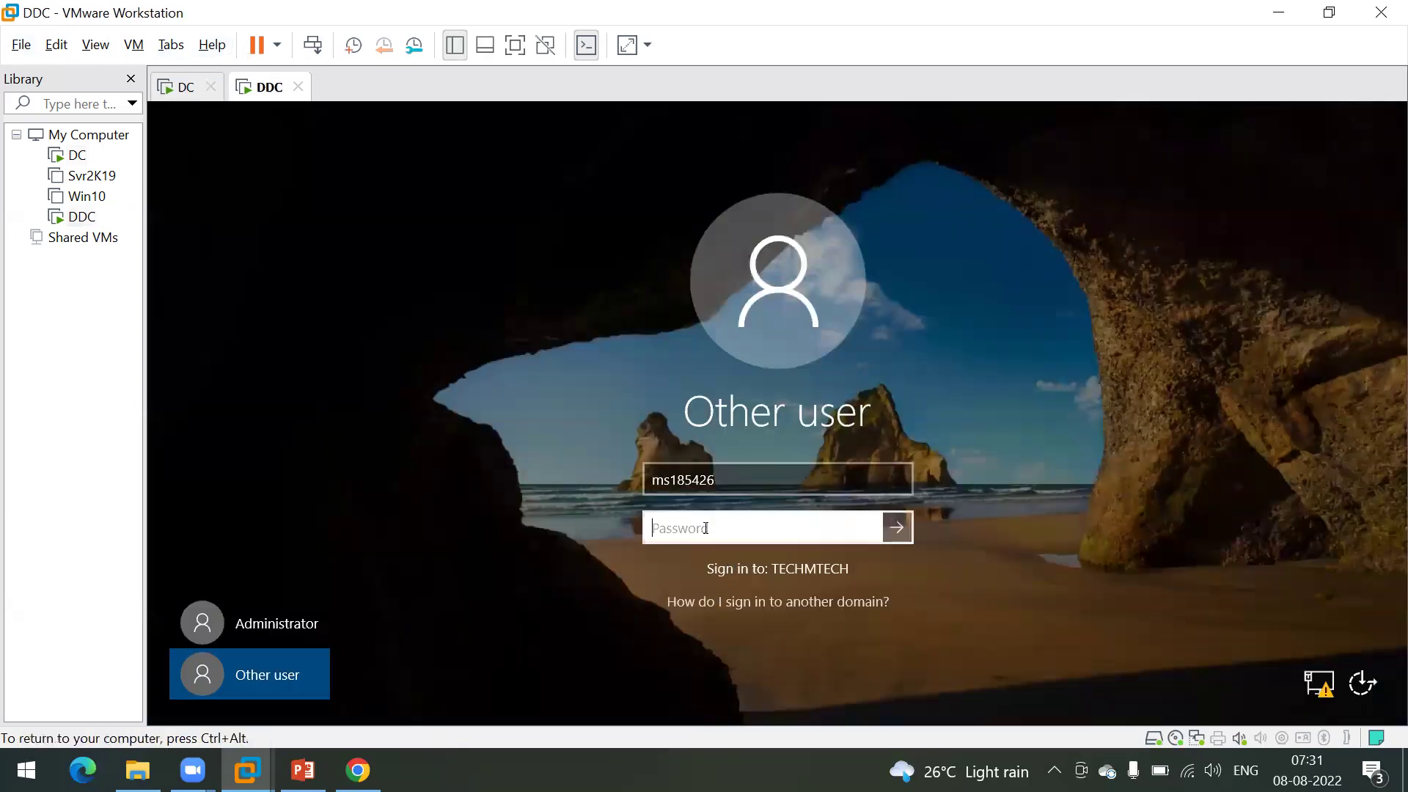
text(**********)
key(Return)
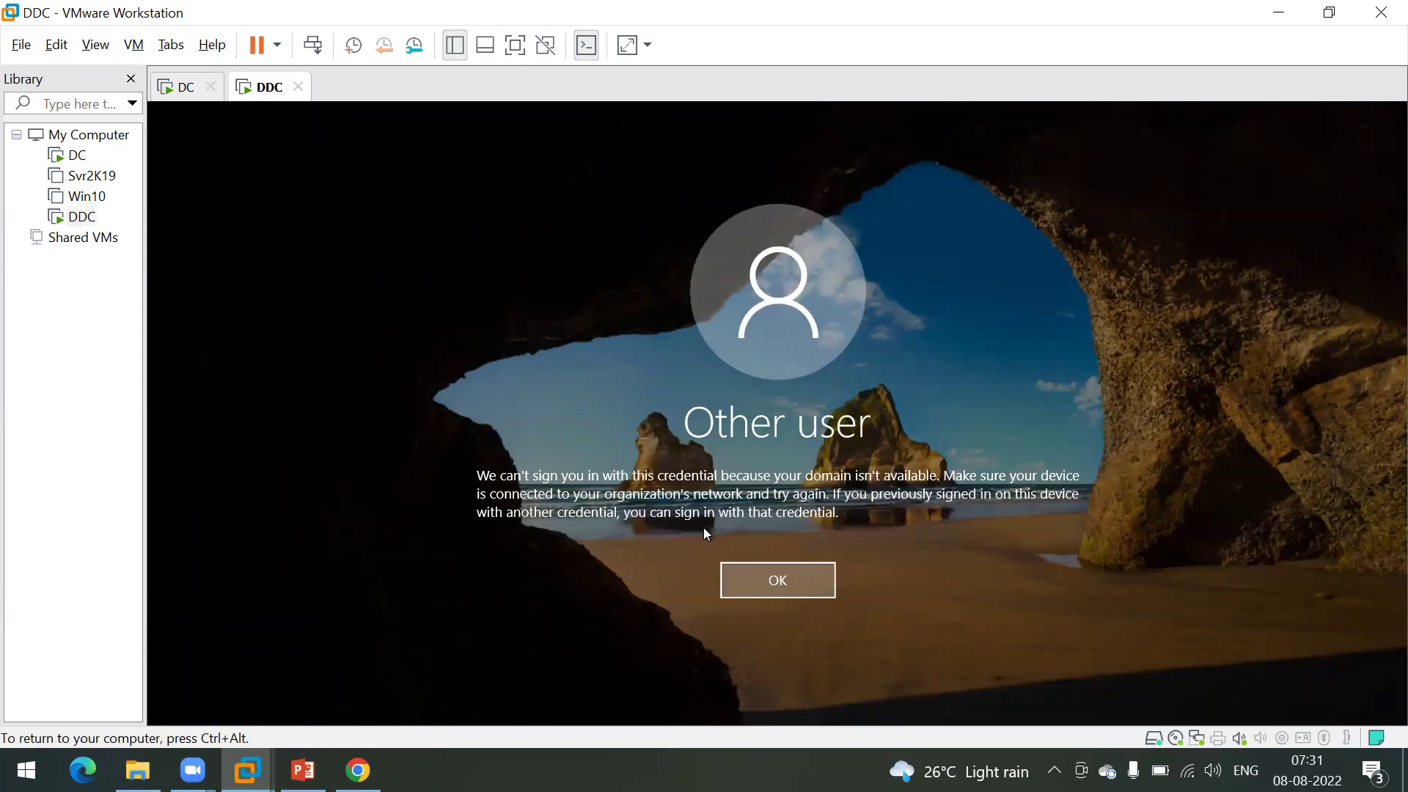
key(Return)
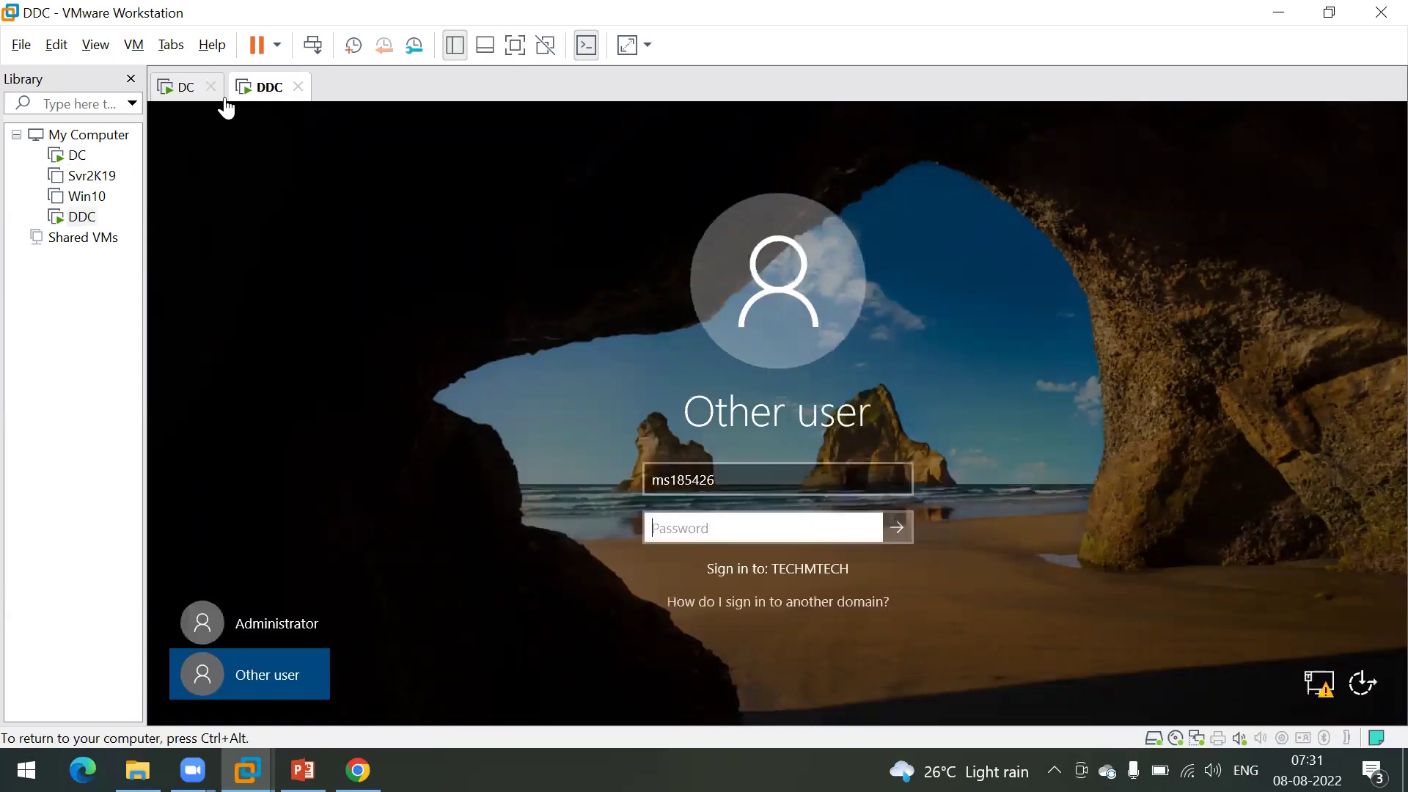
right_click(258, 91)
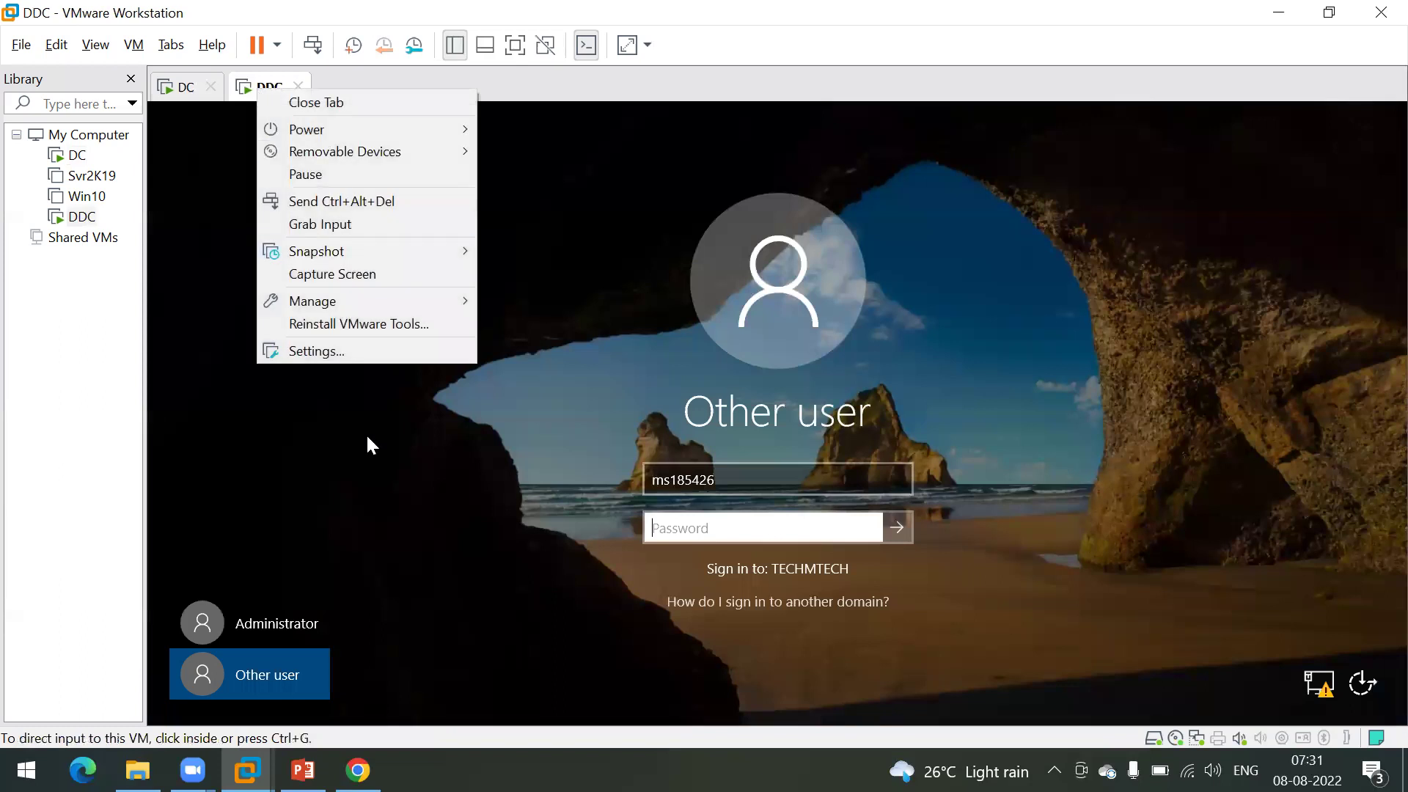
click(353, 355)
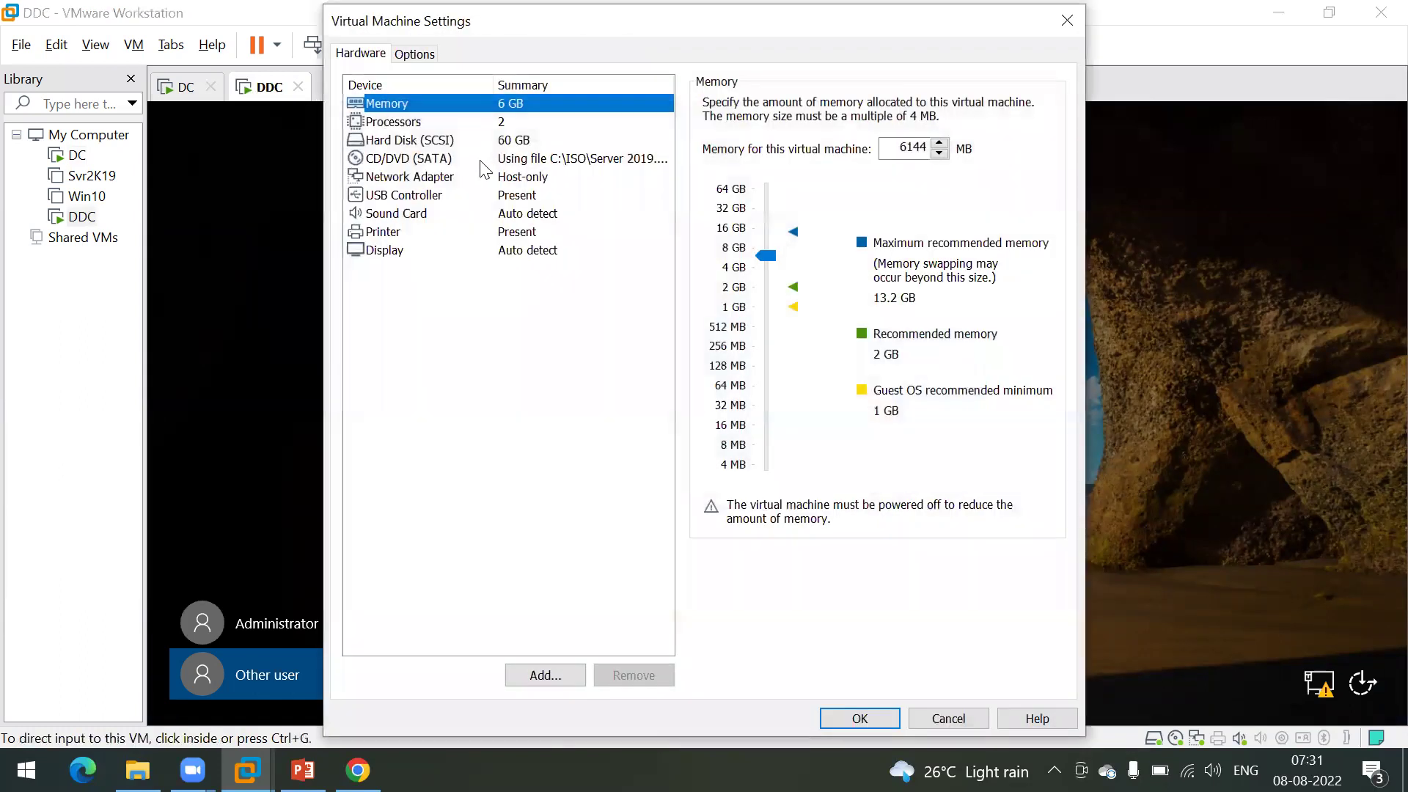
click(400, 180)
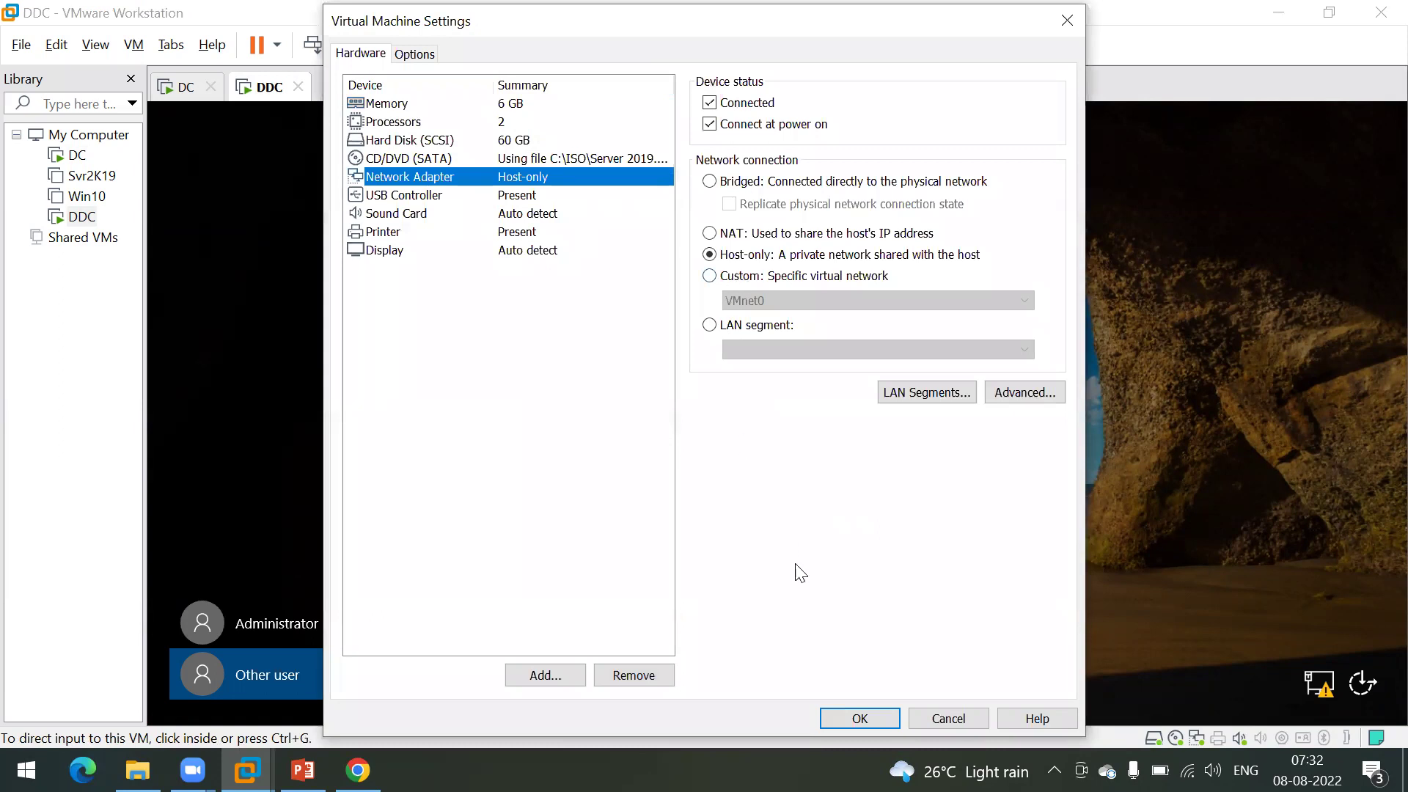
click(945, 718)
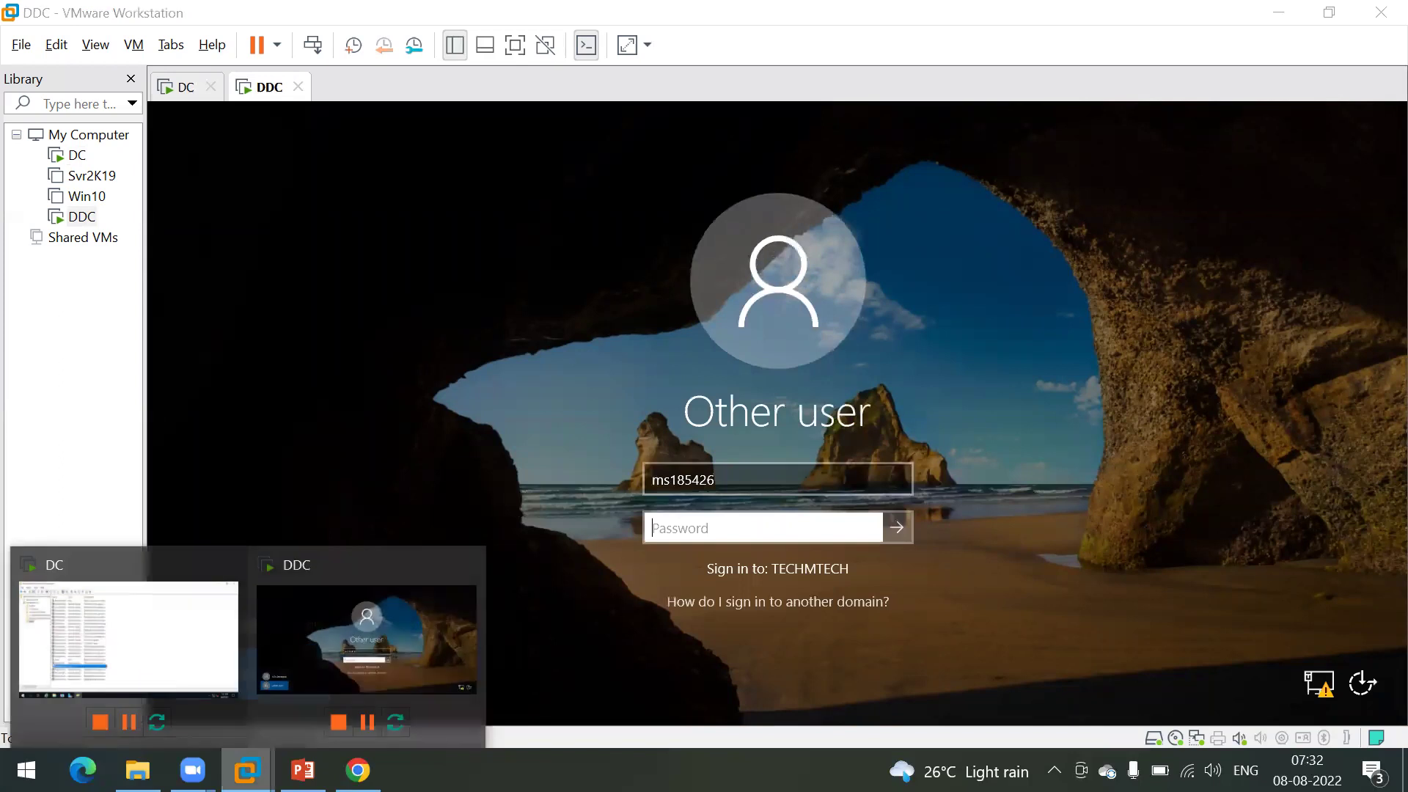
Step: Switch to the DC VM and launch the DHCP console from Server Manager's Tools menu
click(303, 770)
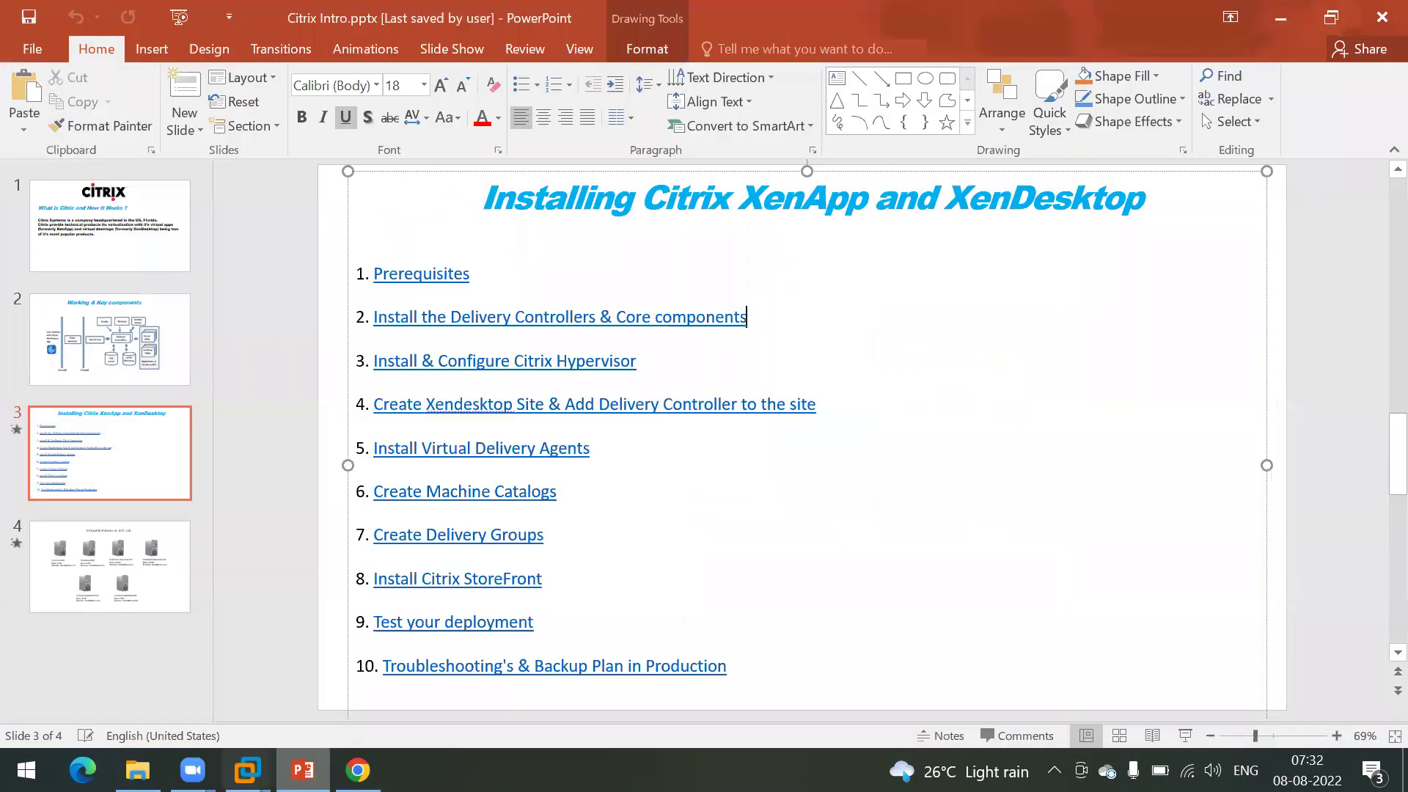
mouse_move(248, 770)
click(130, 651)
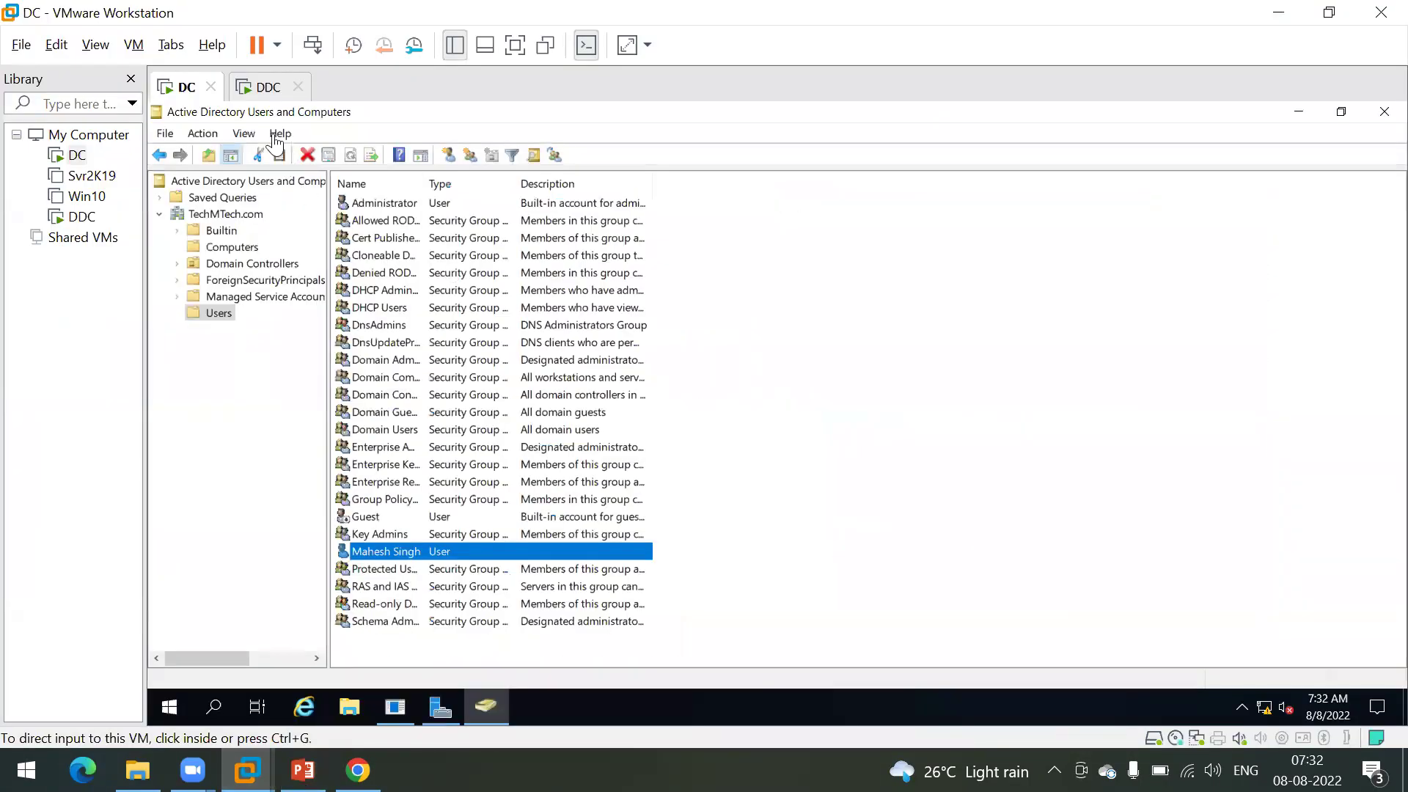
click(438, 705)
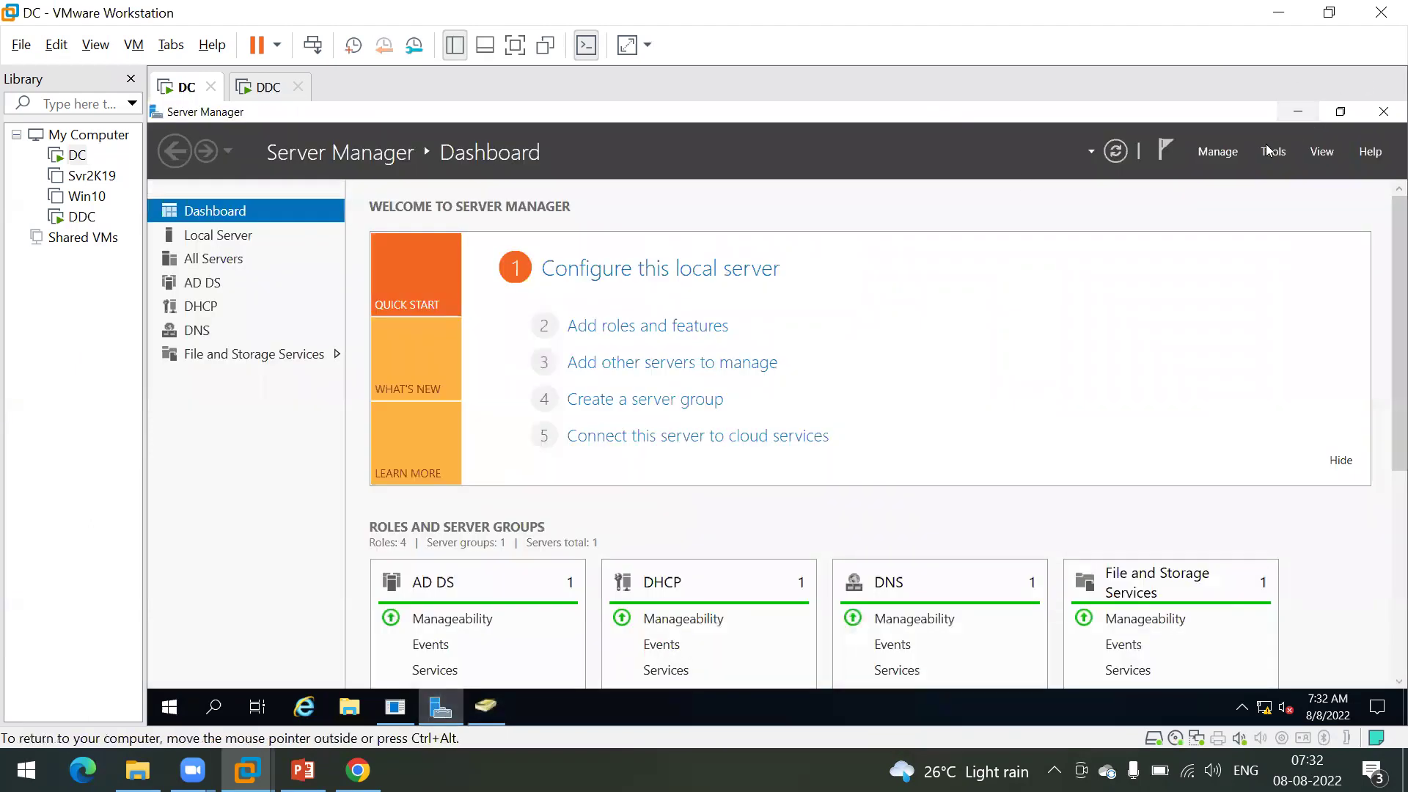
click(1270, 154)
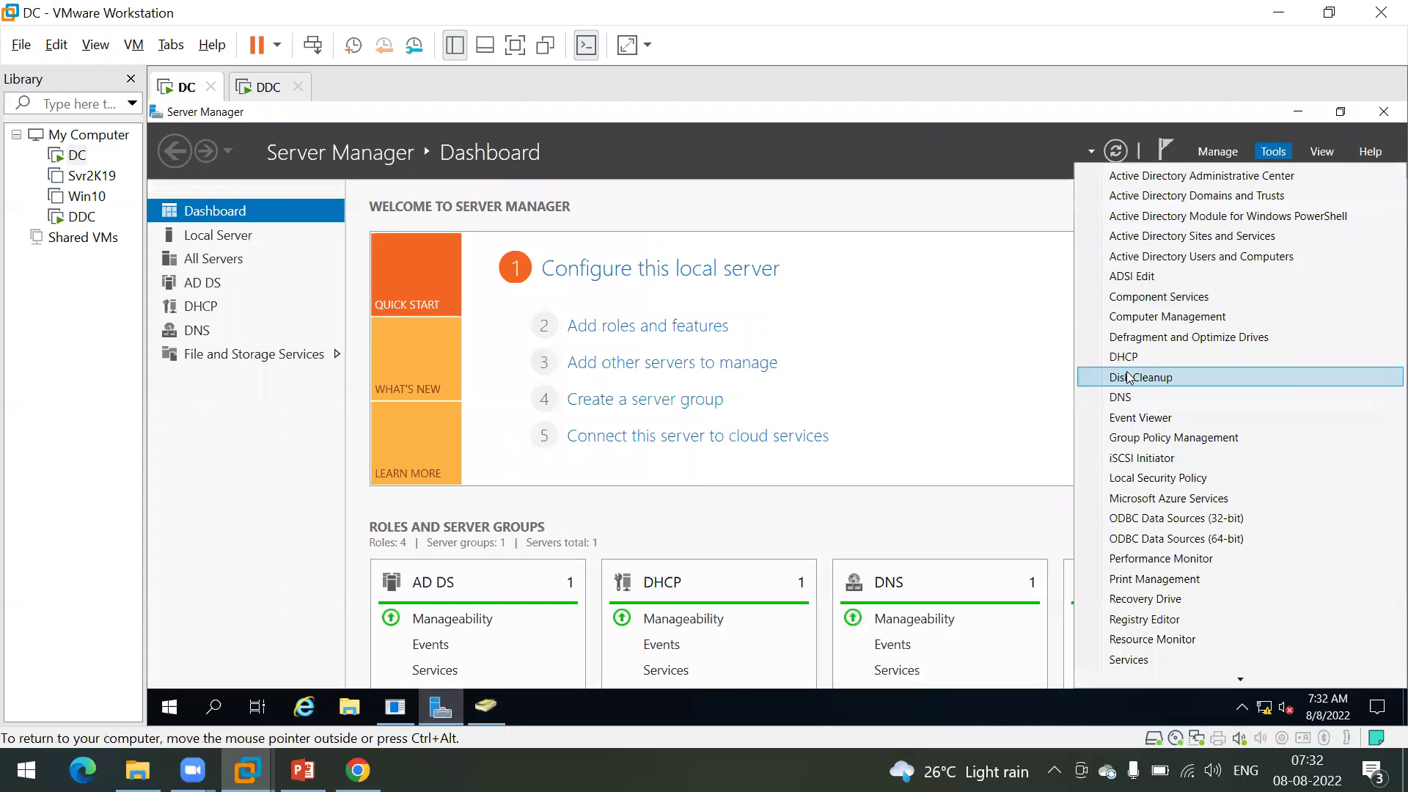
click(1156, 359)
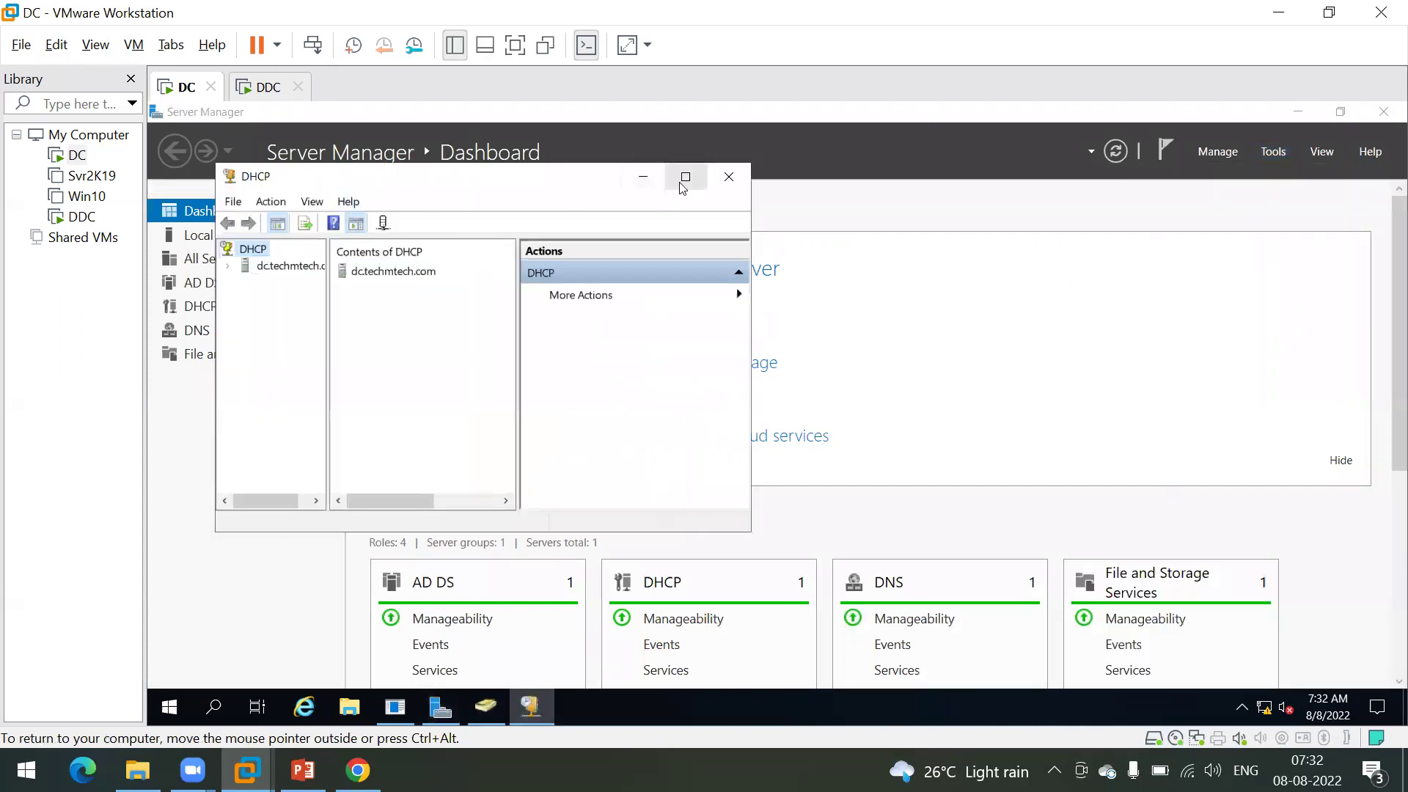
Step: Maximize the DHCP console, widen the tree pane, and expand dc.techmtech.com and IPv4
click(685, 177)
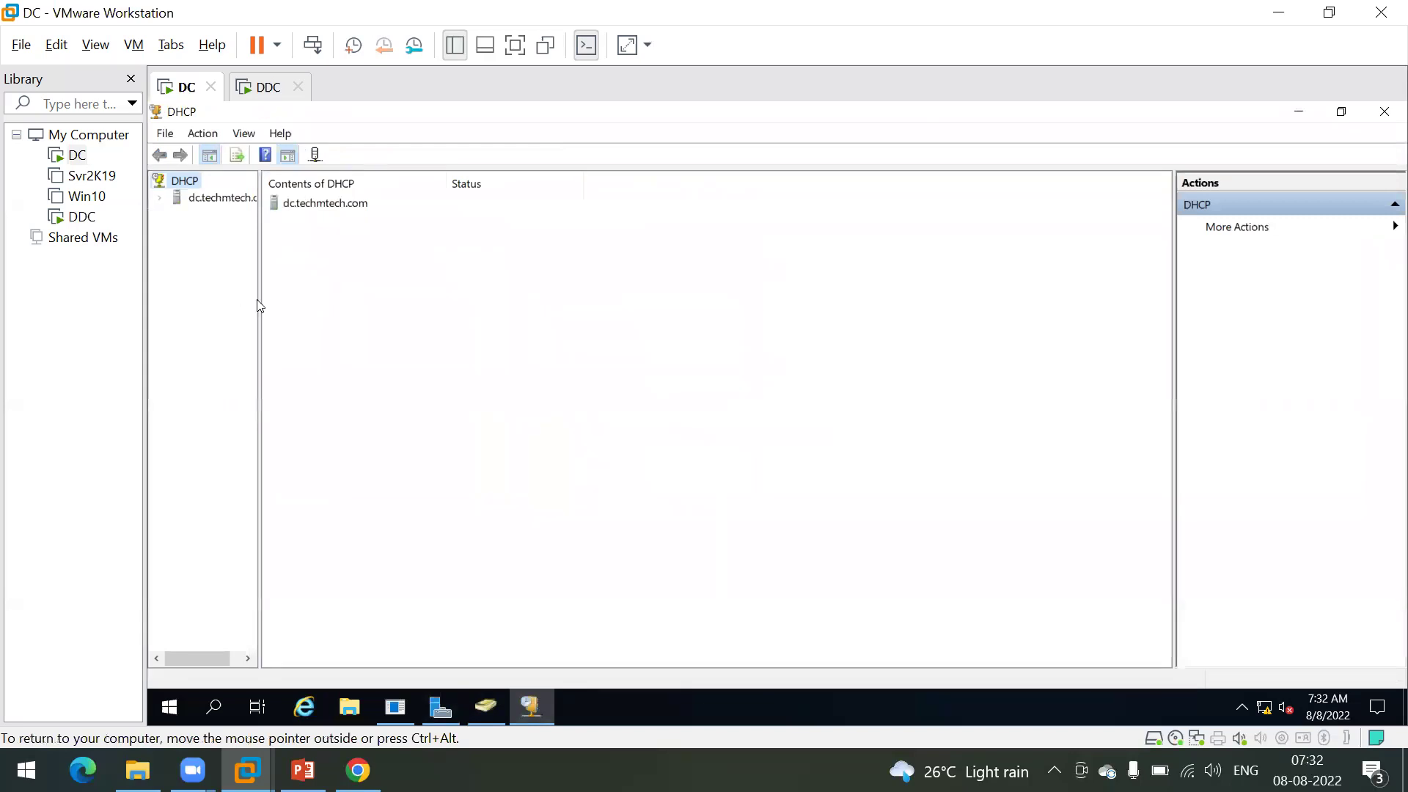
drag(260, 299, 399, 336)
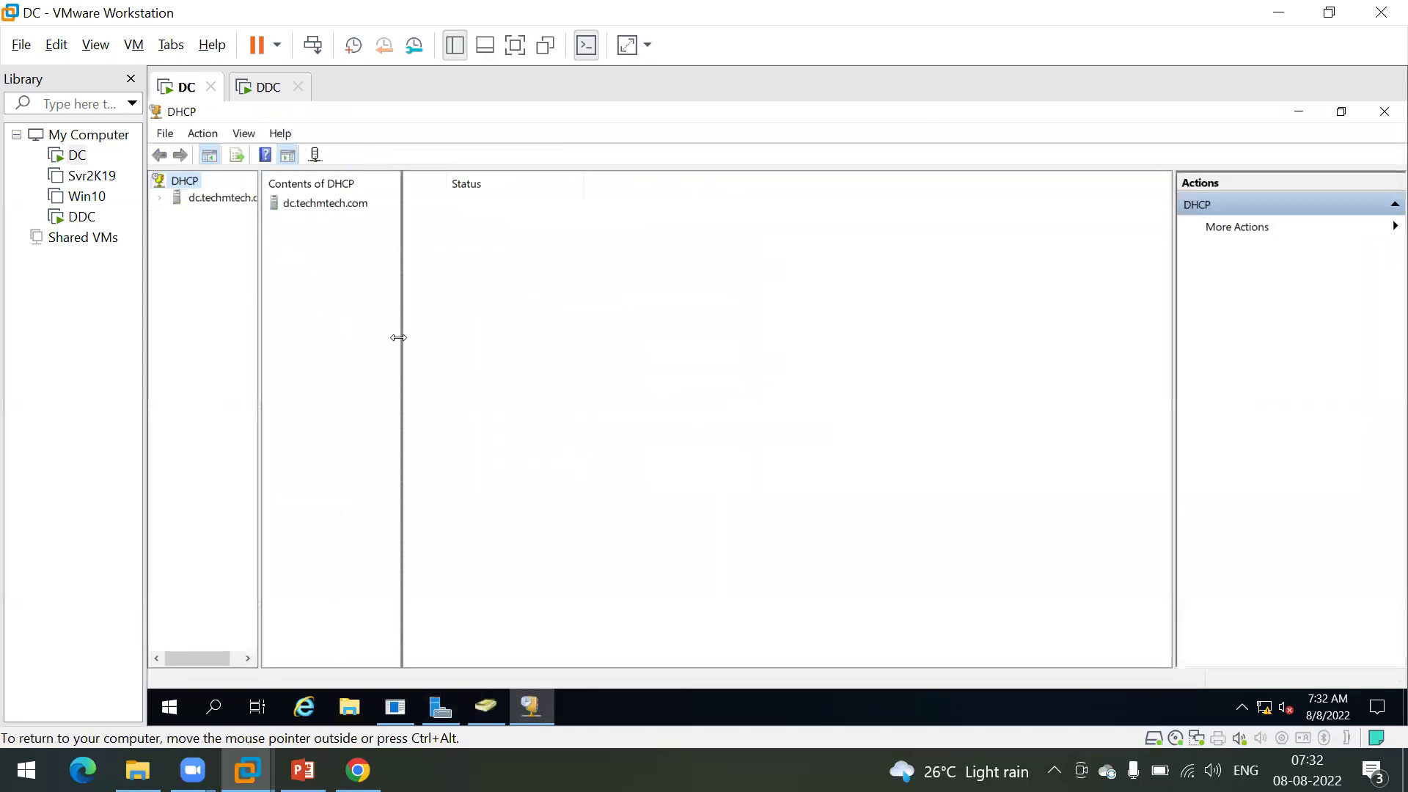
double_click(205, 199)
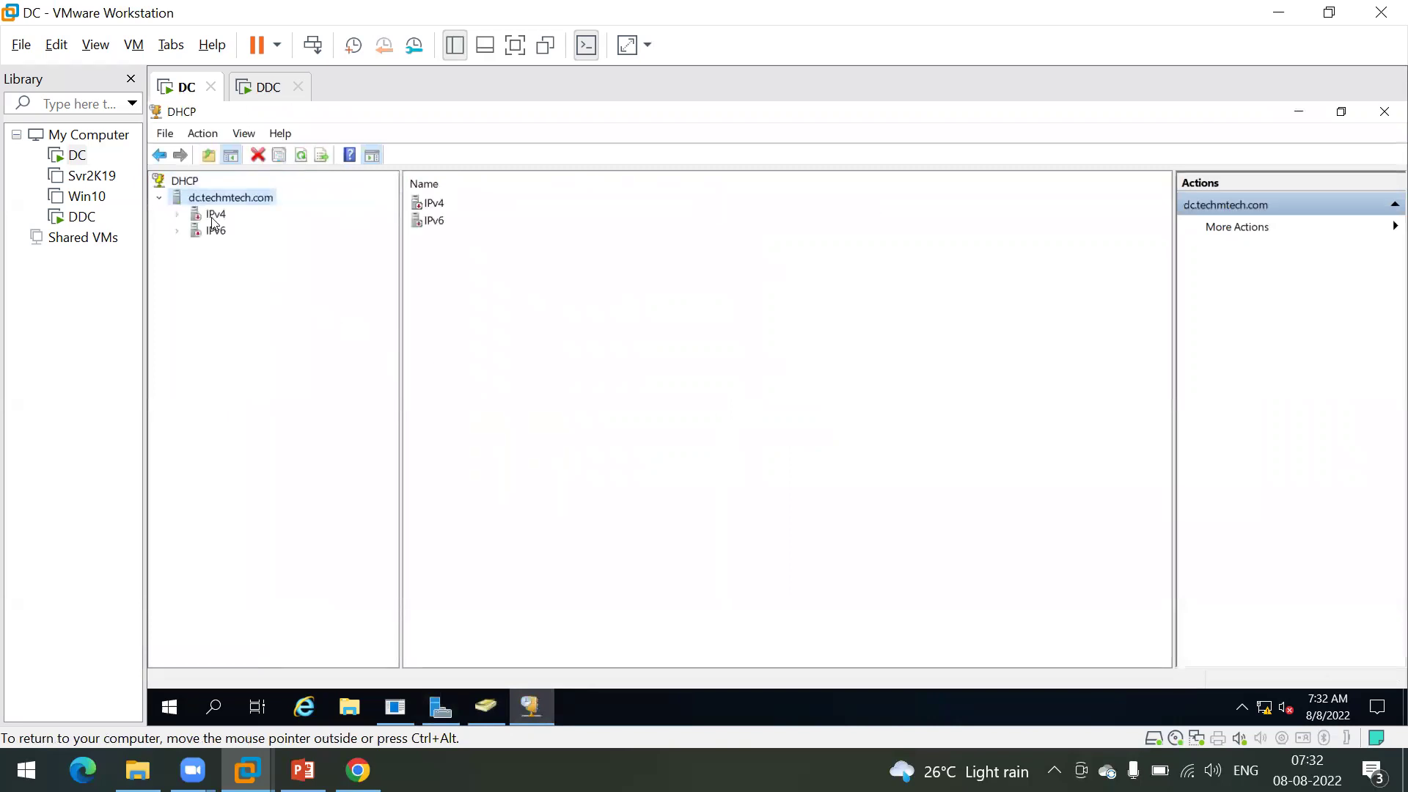
double_click(217, 217)
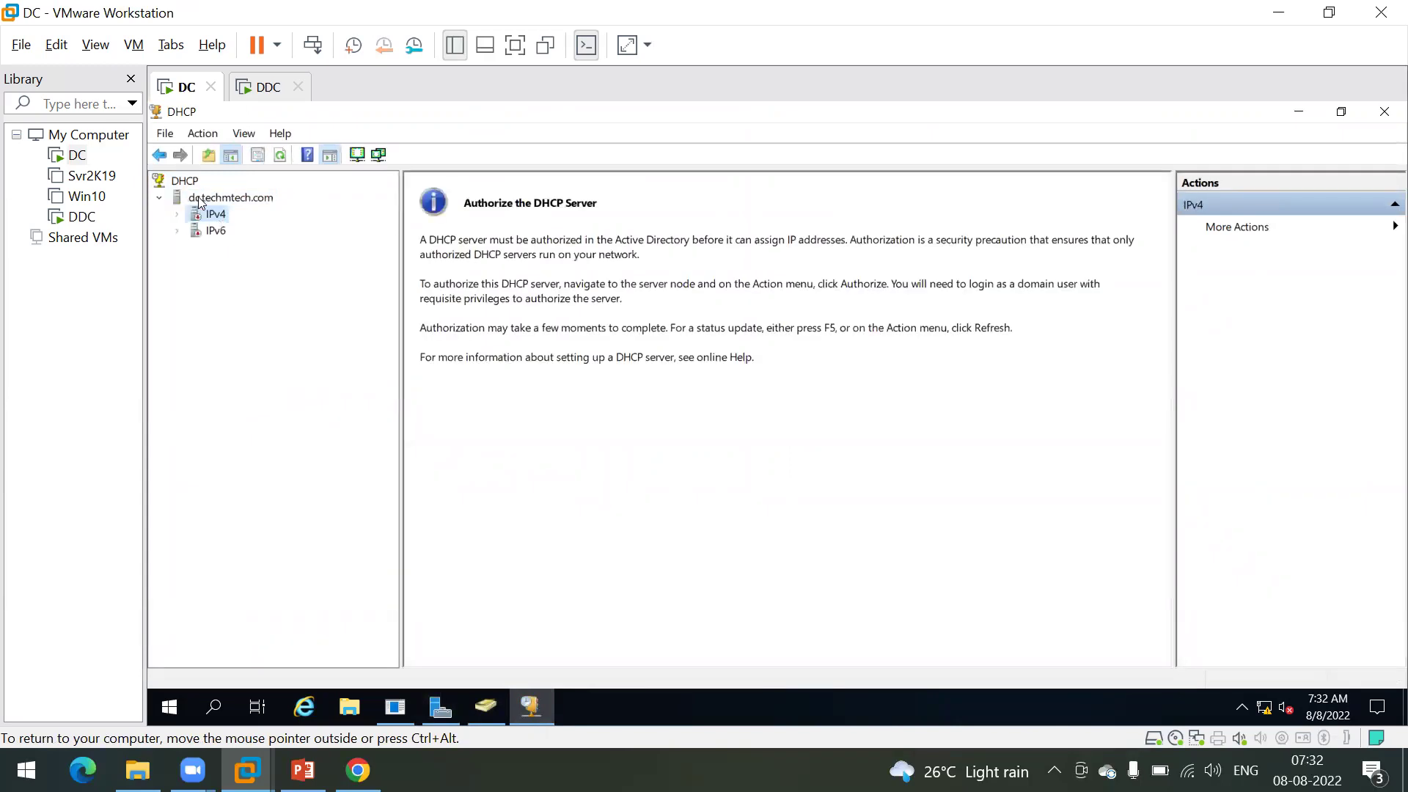
Step: Authorize dc.techmtech.com in Active Directory and dismiss the already-authorized warning
click(201, 200)
right_click(199, 201)
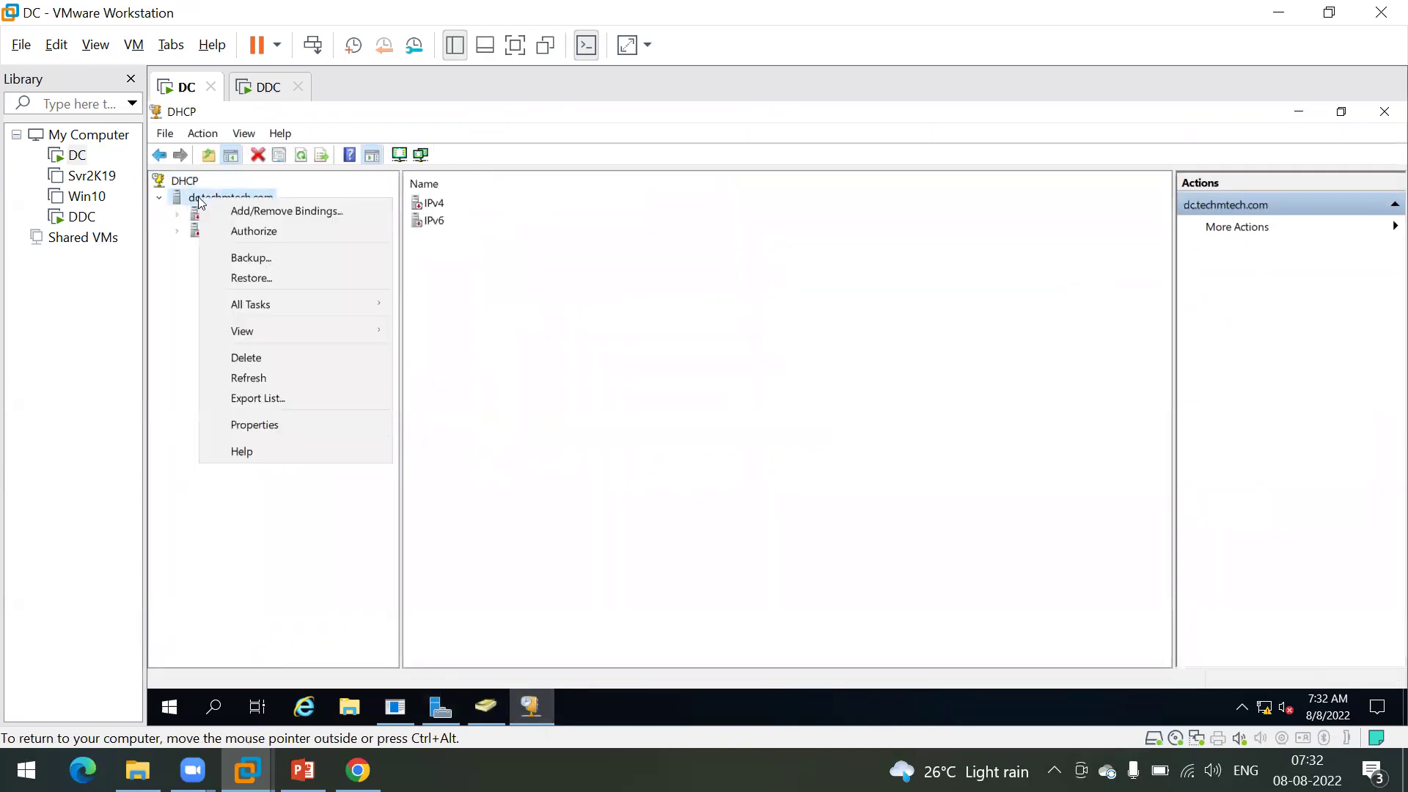
click(281, 233)
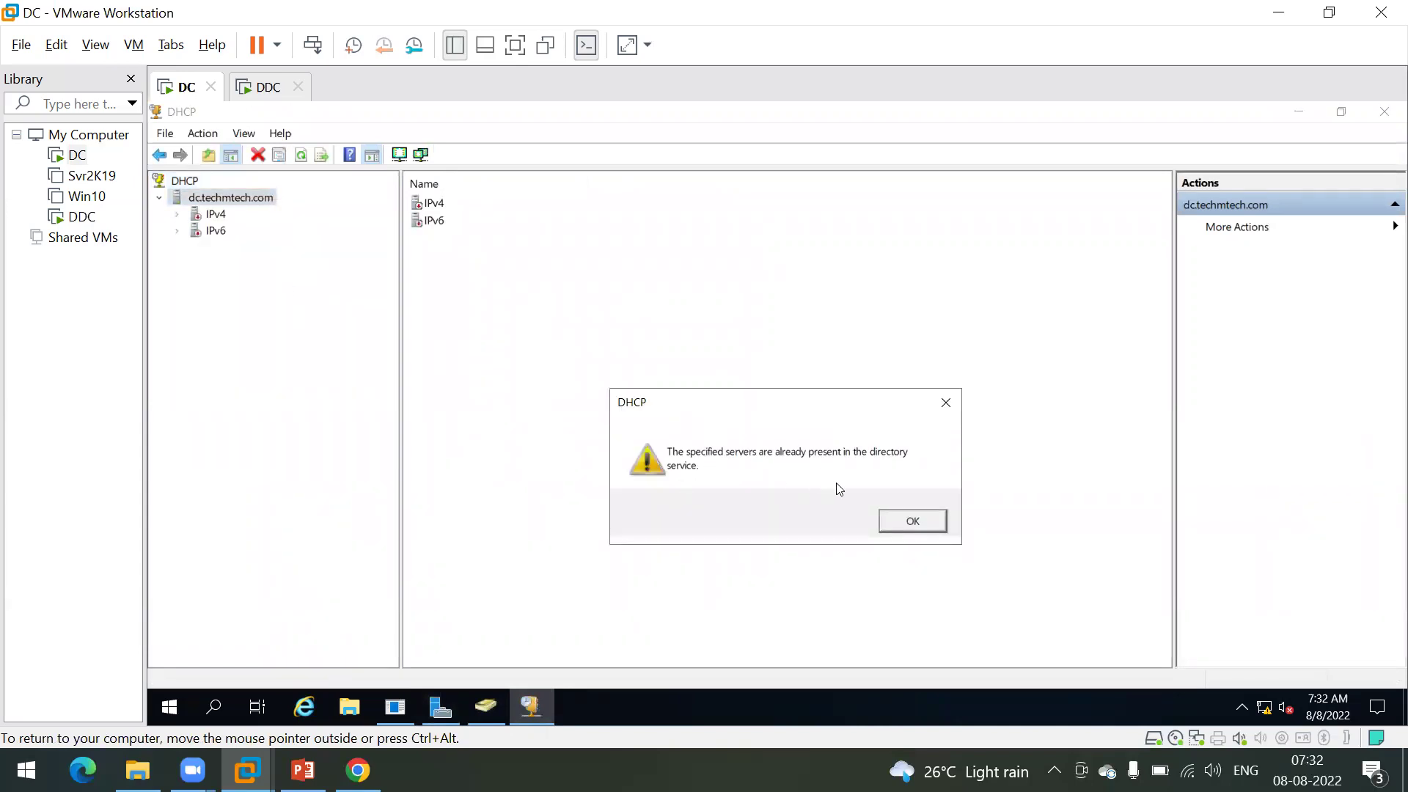
click(911, 522)
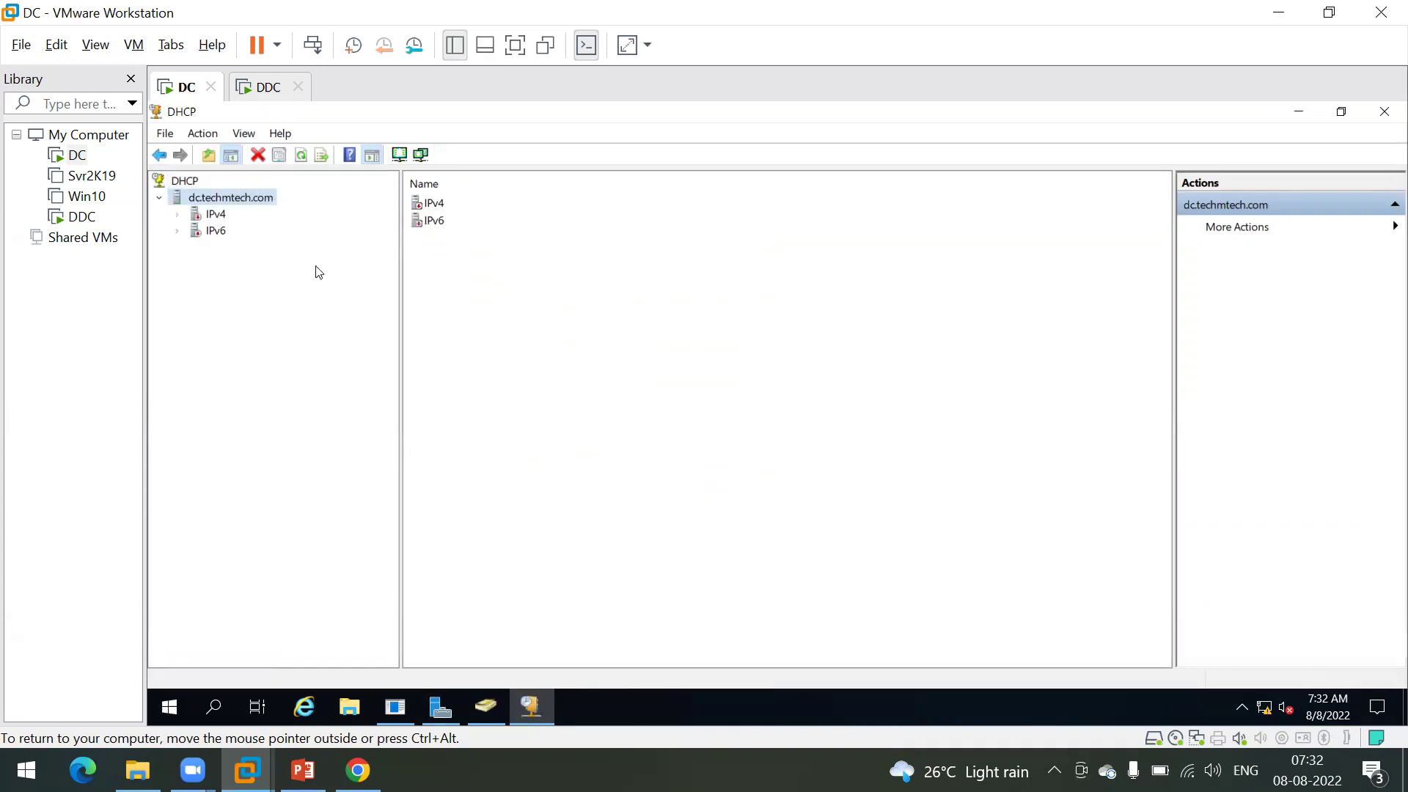
Step: Restart the DHCP service on dc.techmtech.com via All Tasks > Restart
right_click(217, 200)
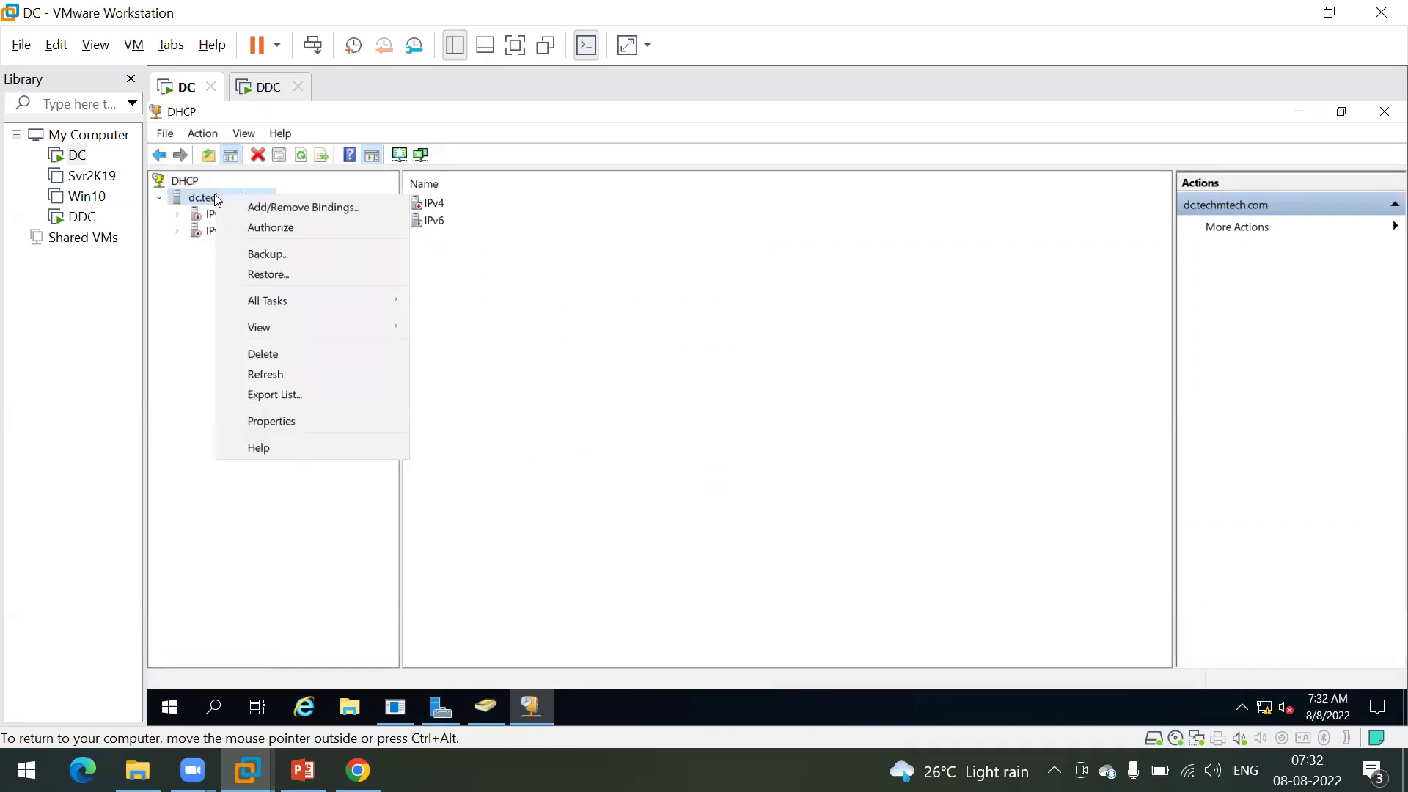
mouse_move(377, 297)
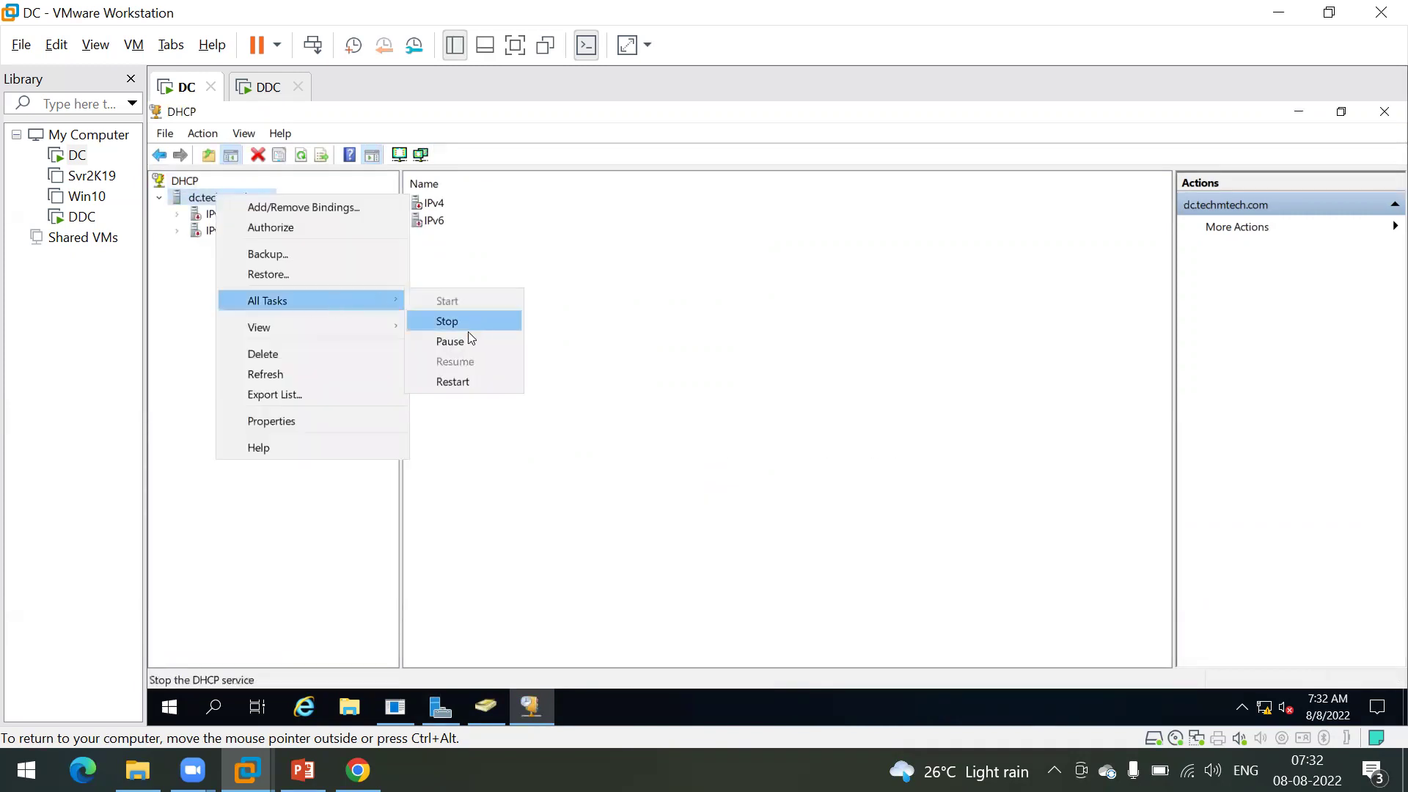
click(465, 382)
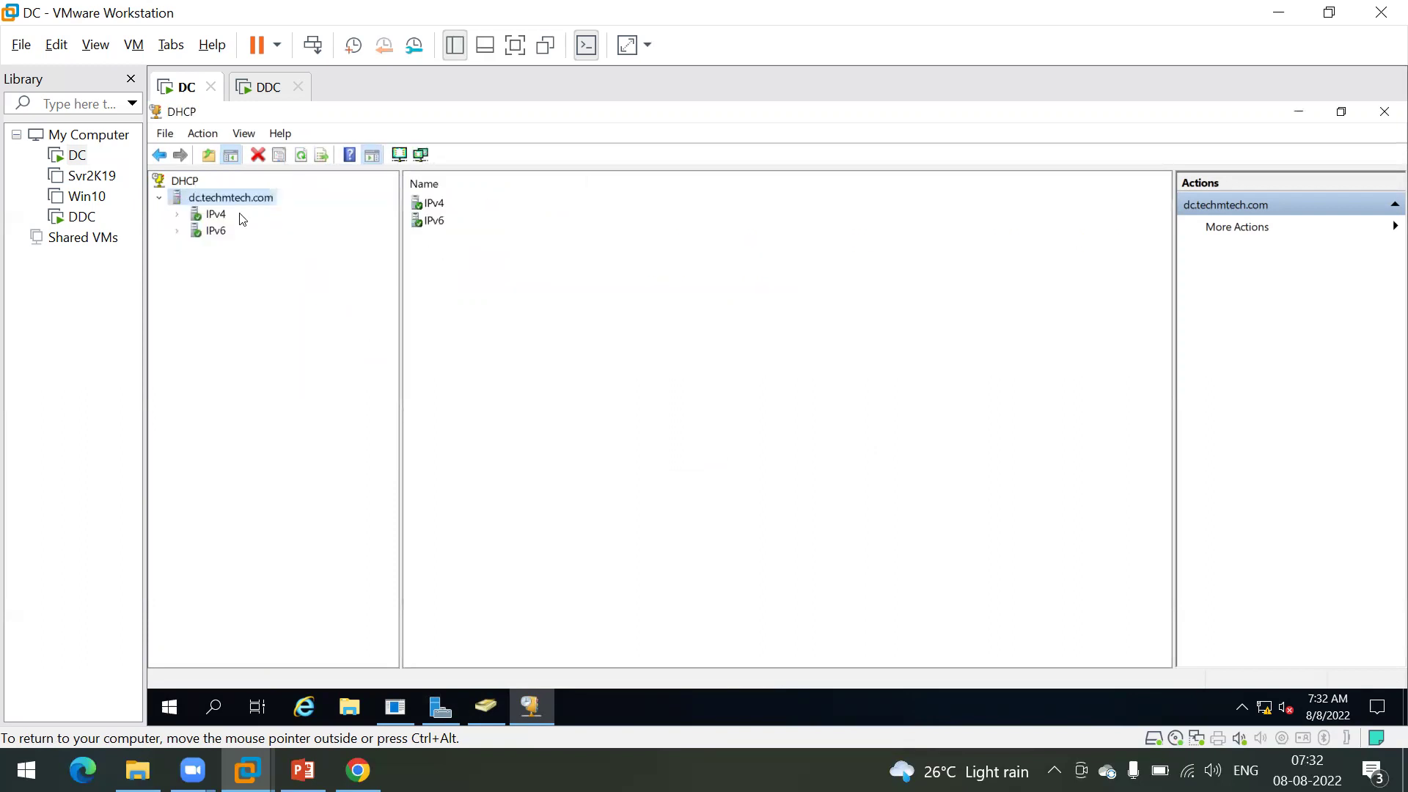
Step: Expand the 192.168.10.0 TechMTech scope and refresh its Address Leases, which show none
click(212, 214)
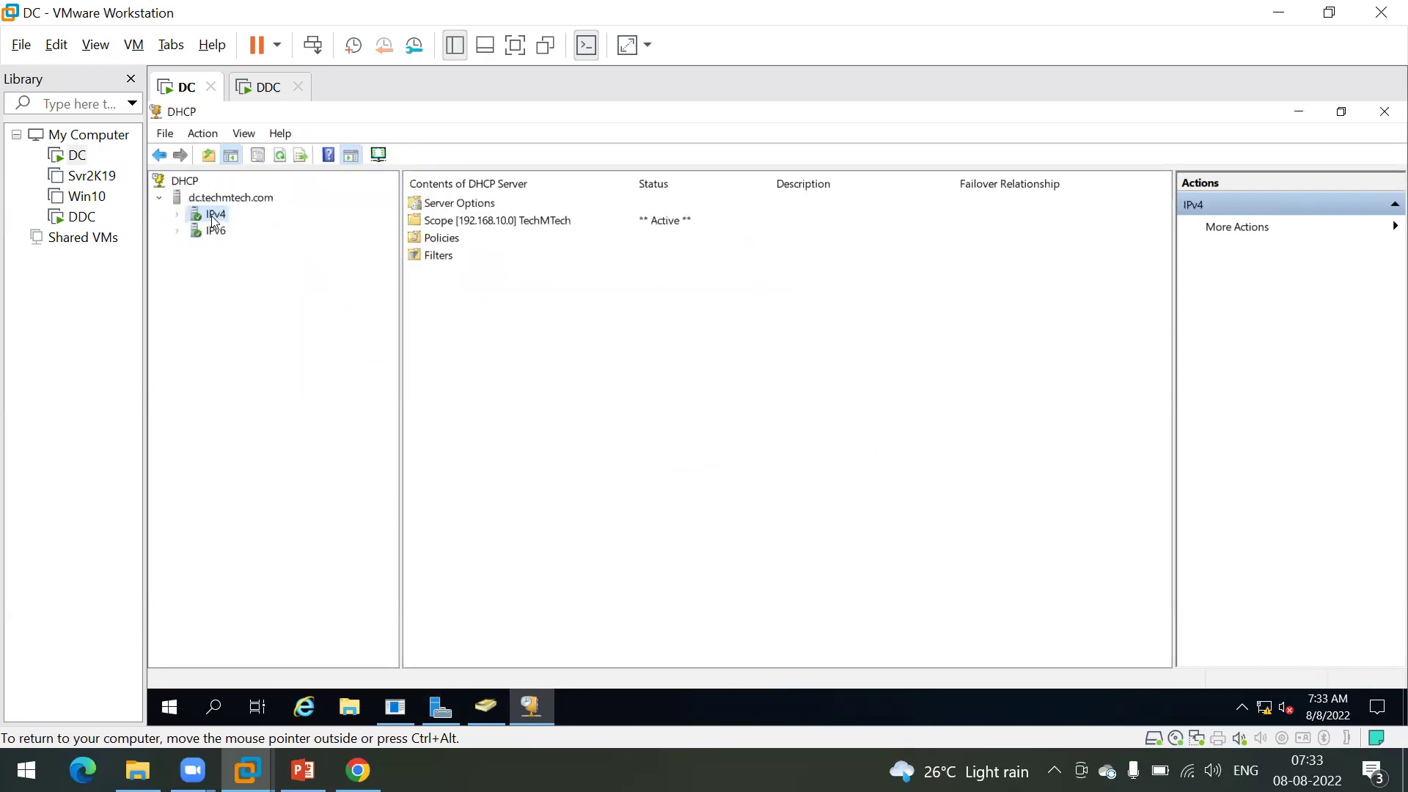
double_click(213, 215)
click(246, 249)
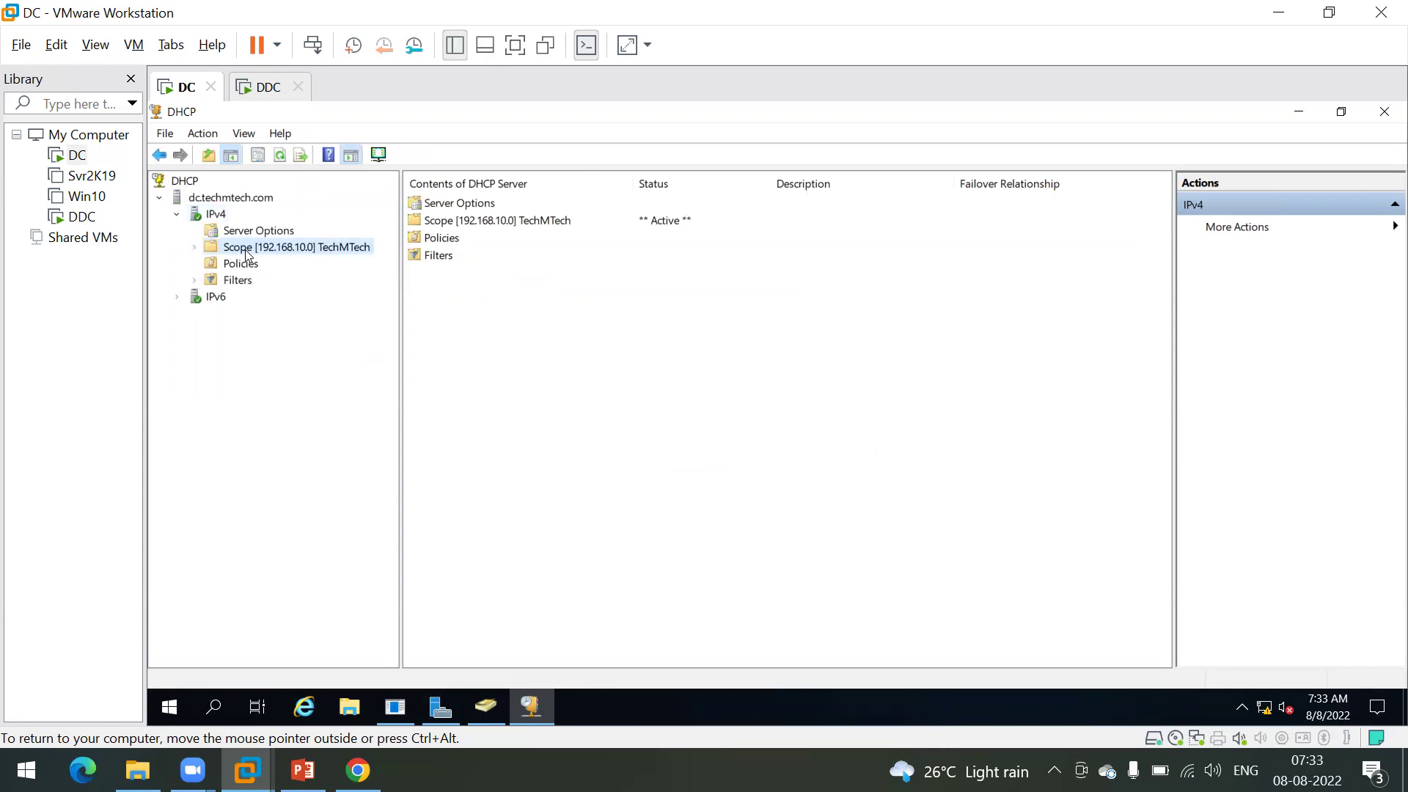
click(247, 249)
double_click(247, 253)
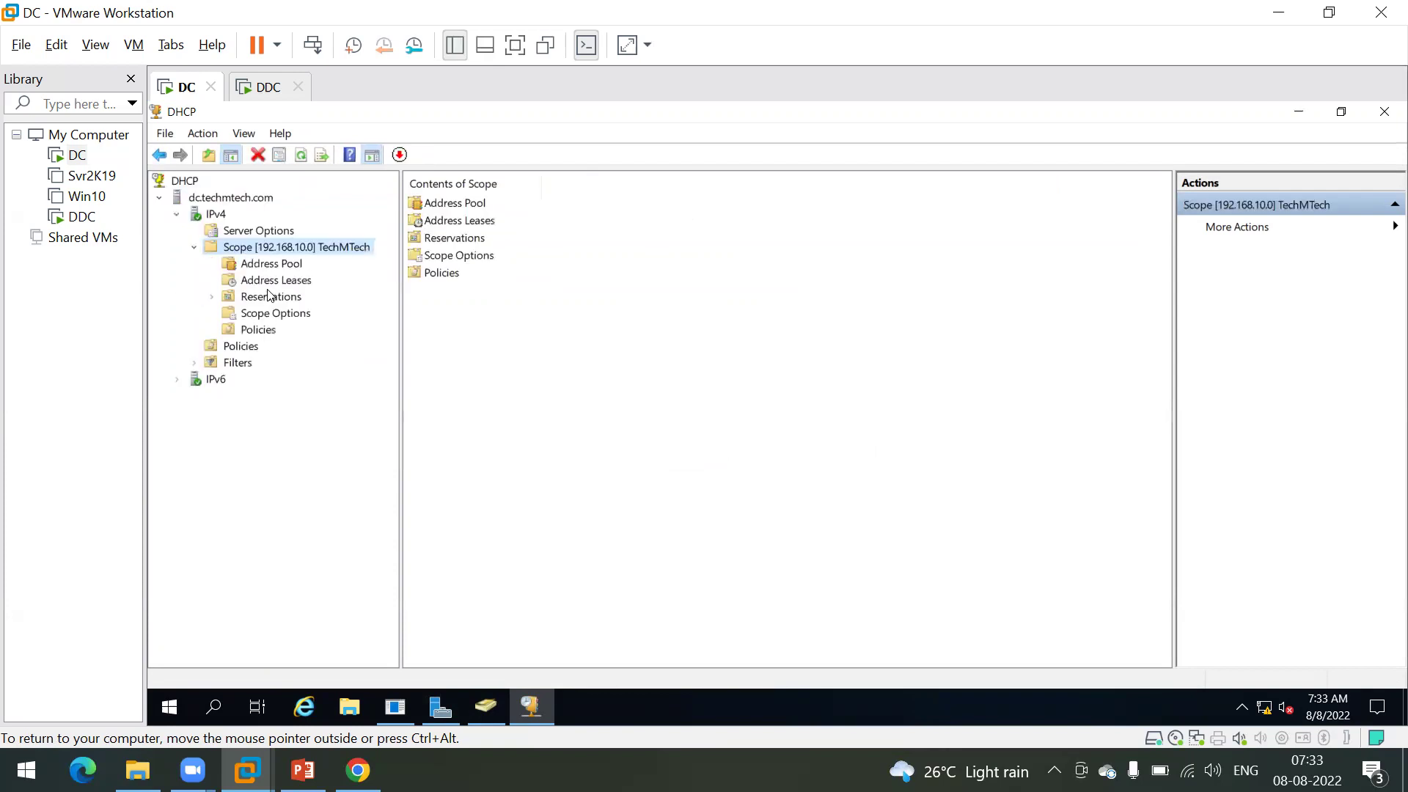
click(277, 285)
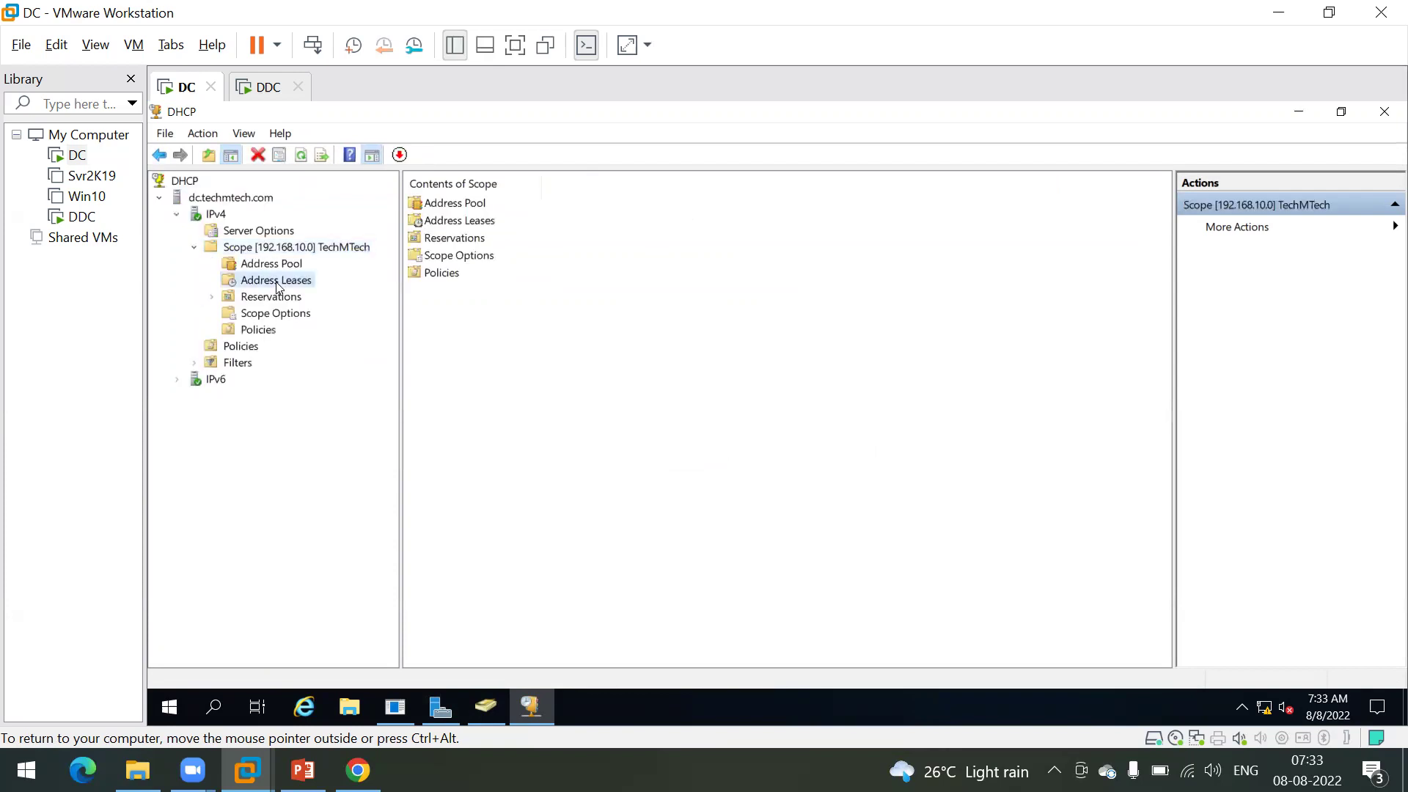
right_click(611, 293)
click(640, 305)
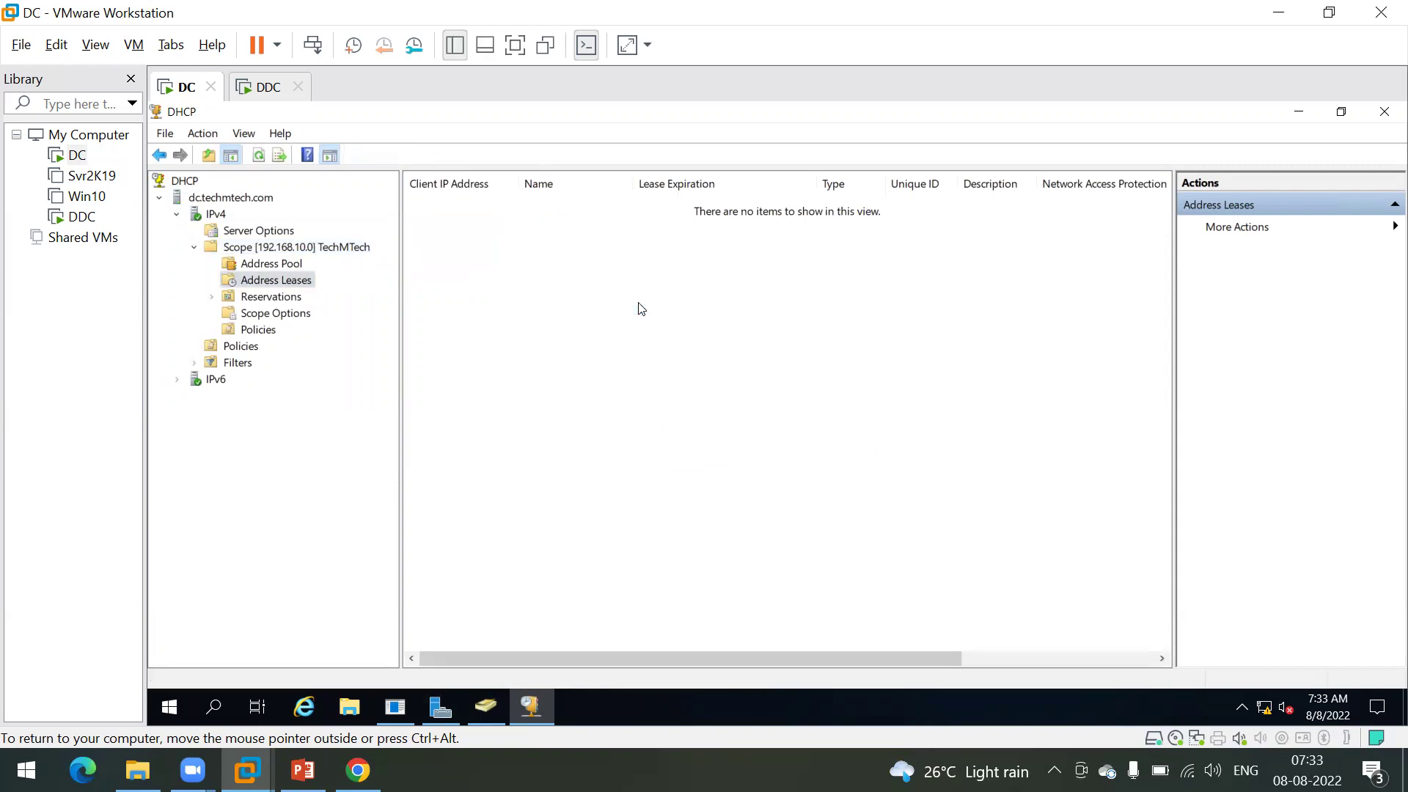
Step: On the DDC VM, replace the user name with 'admin' and attempt to sign in
click(258, 91)
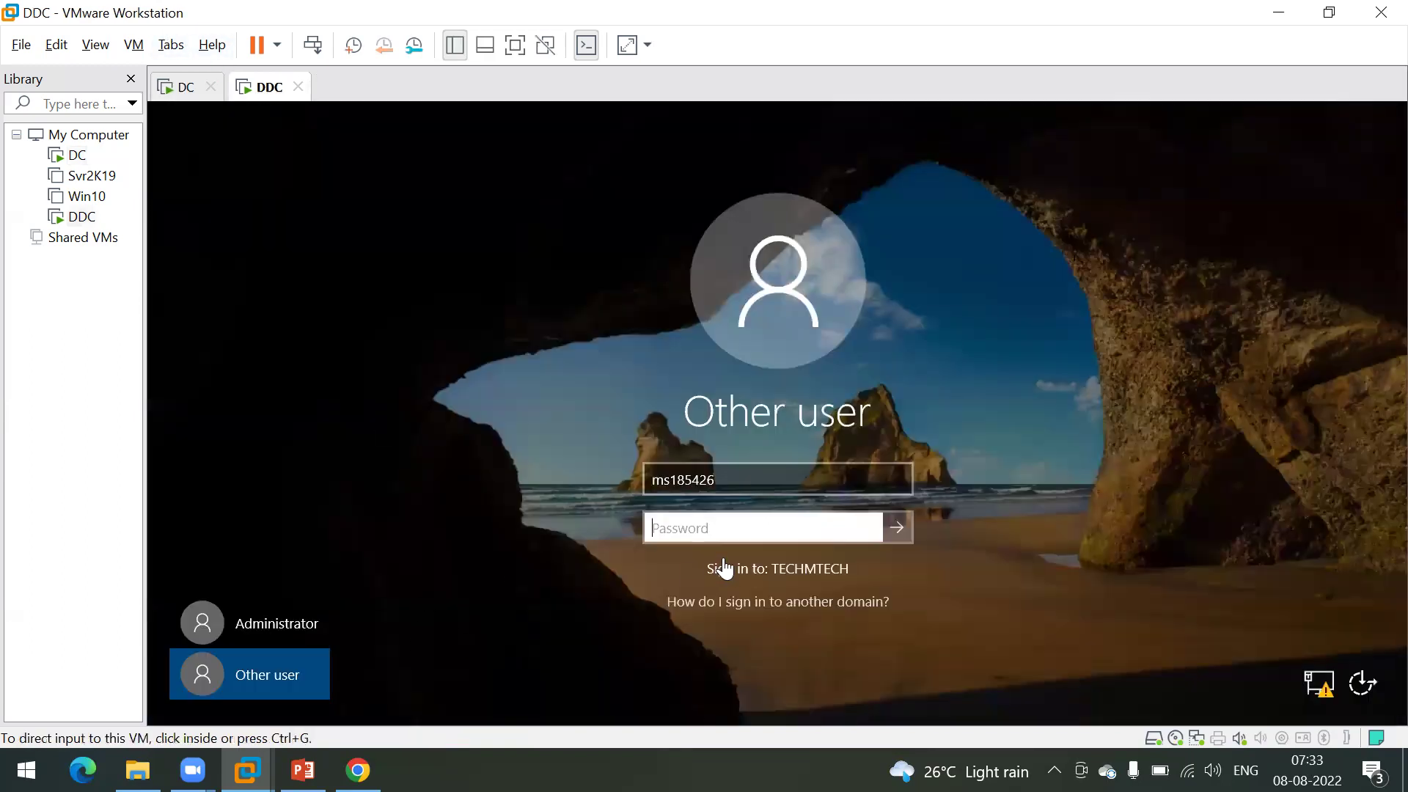
click(700, 503)
click(700, 481)
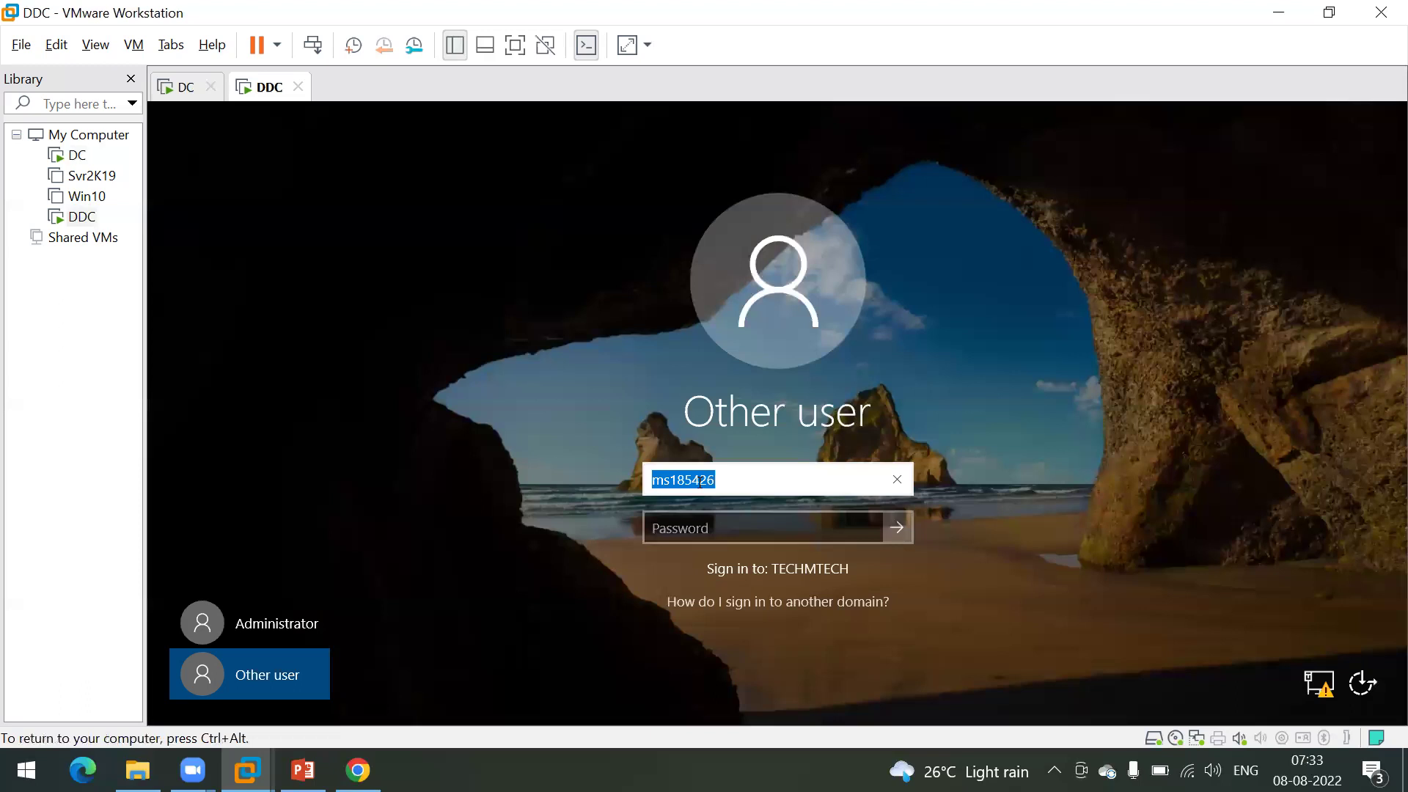
key(BackSpace)
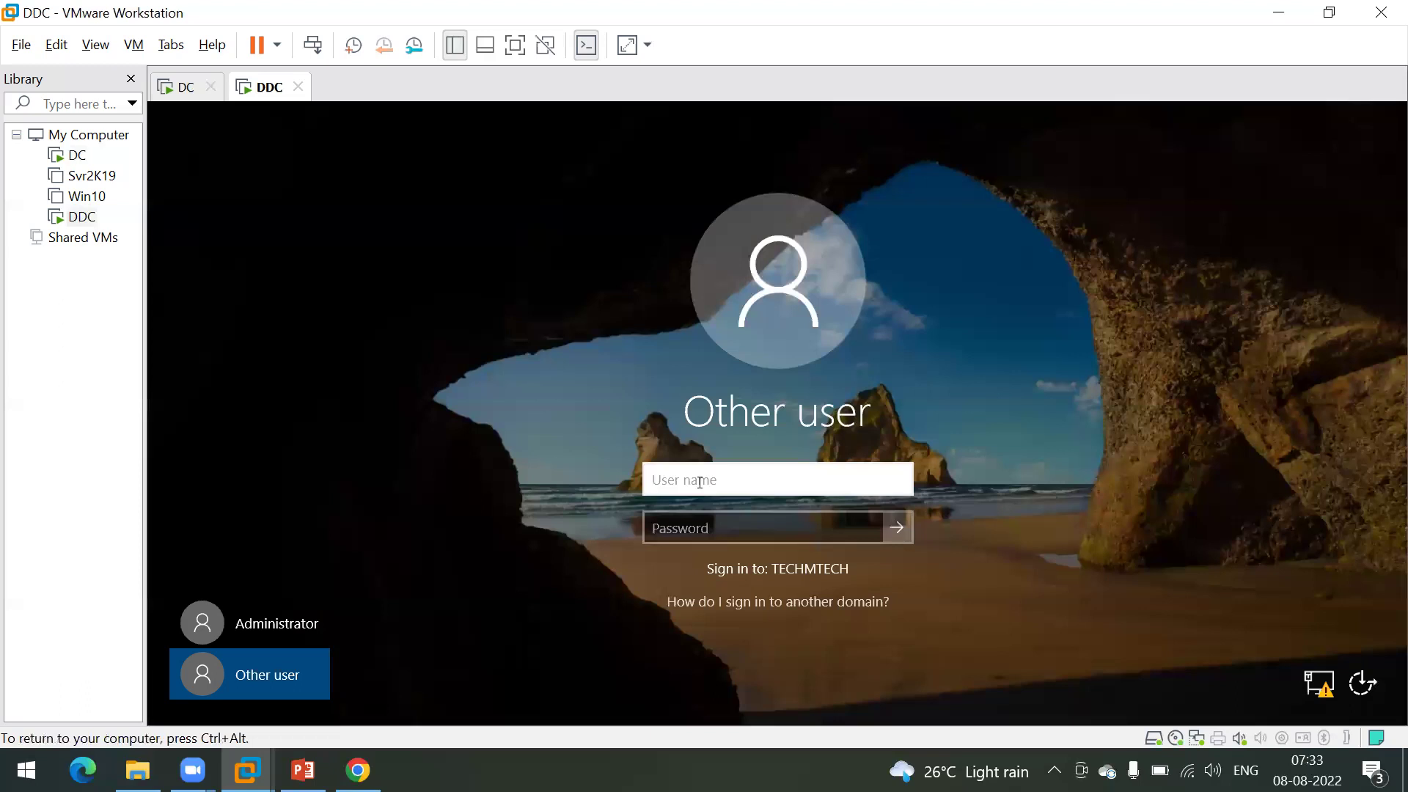
text(admin)
key(Tab)
text(P@ssw0rd)
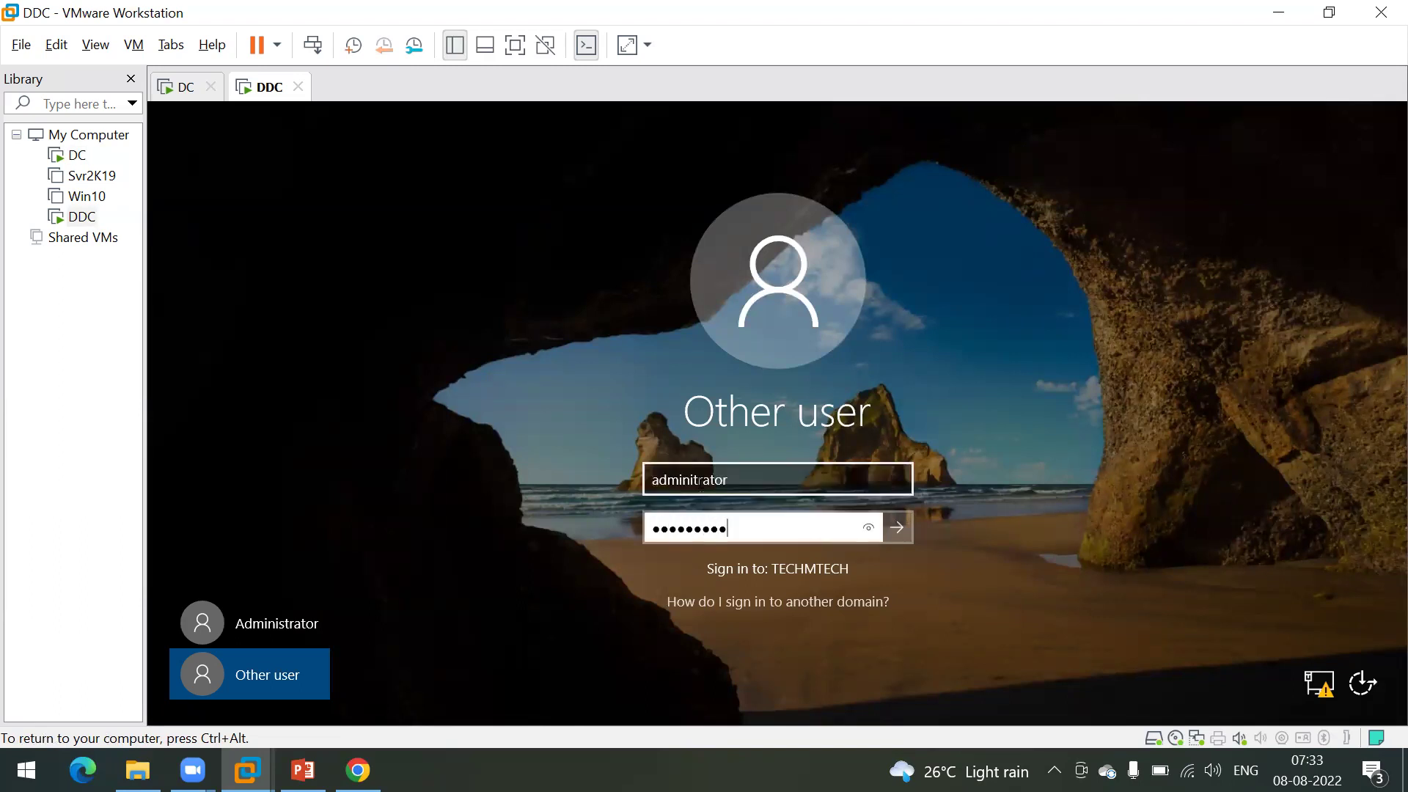
key(Return)
key(Return)
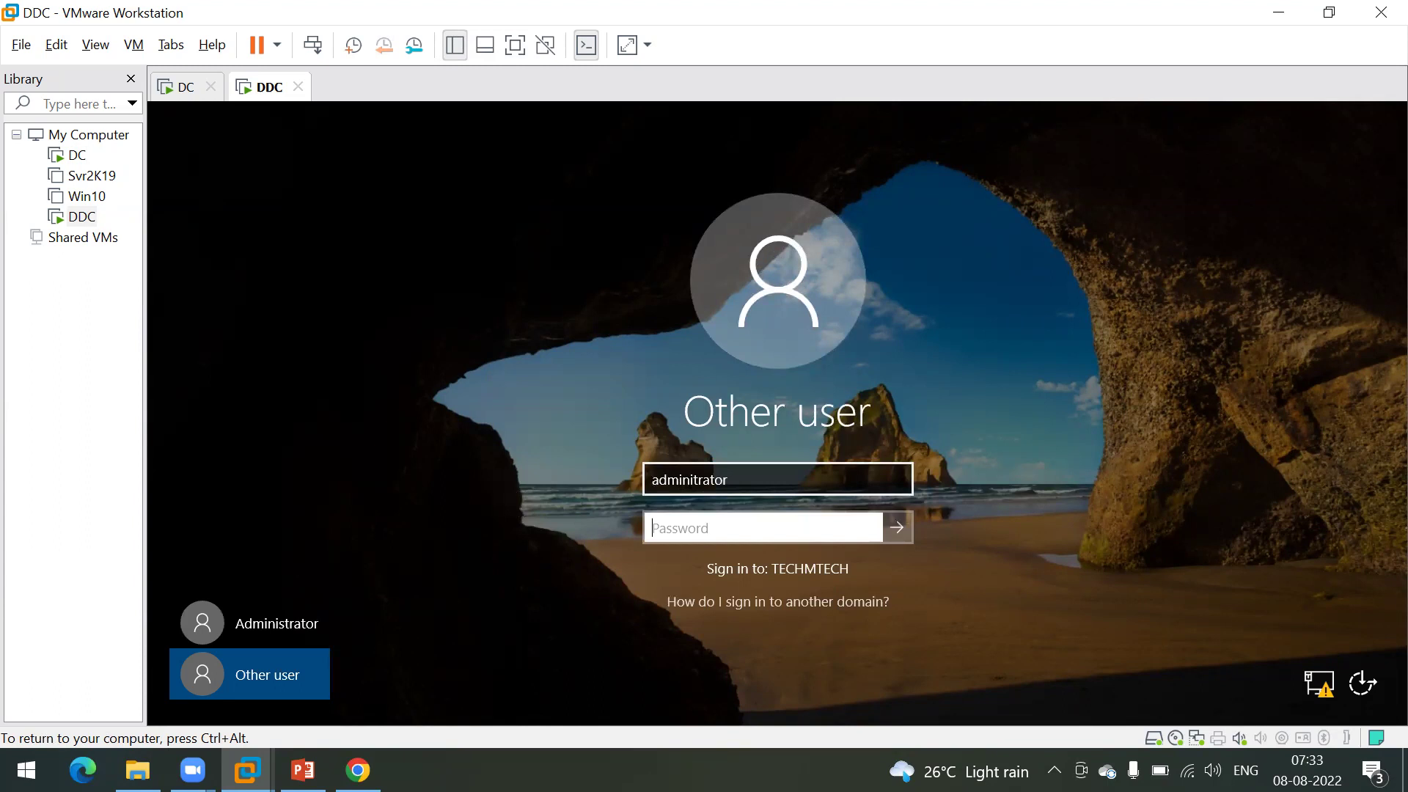
Step: Amend the user name, retry the sign-in, and dismiss the domain-unavailable error
click(690, 480)
text(s)
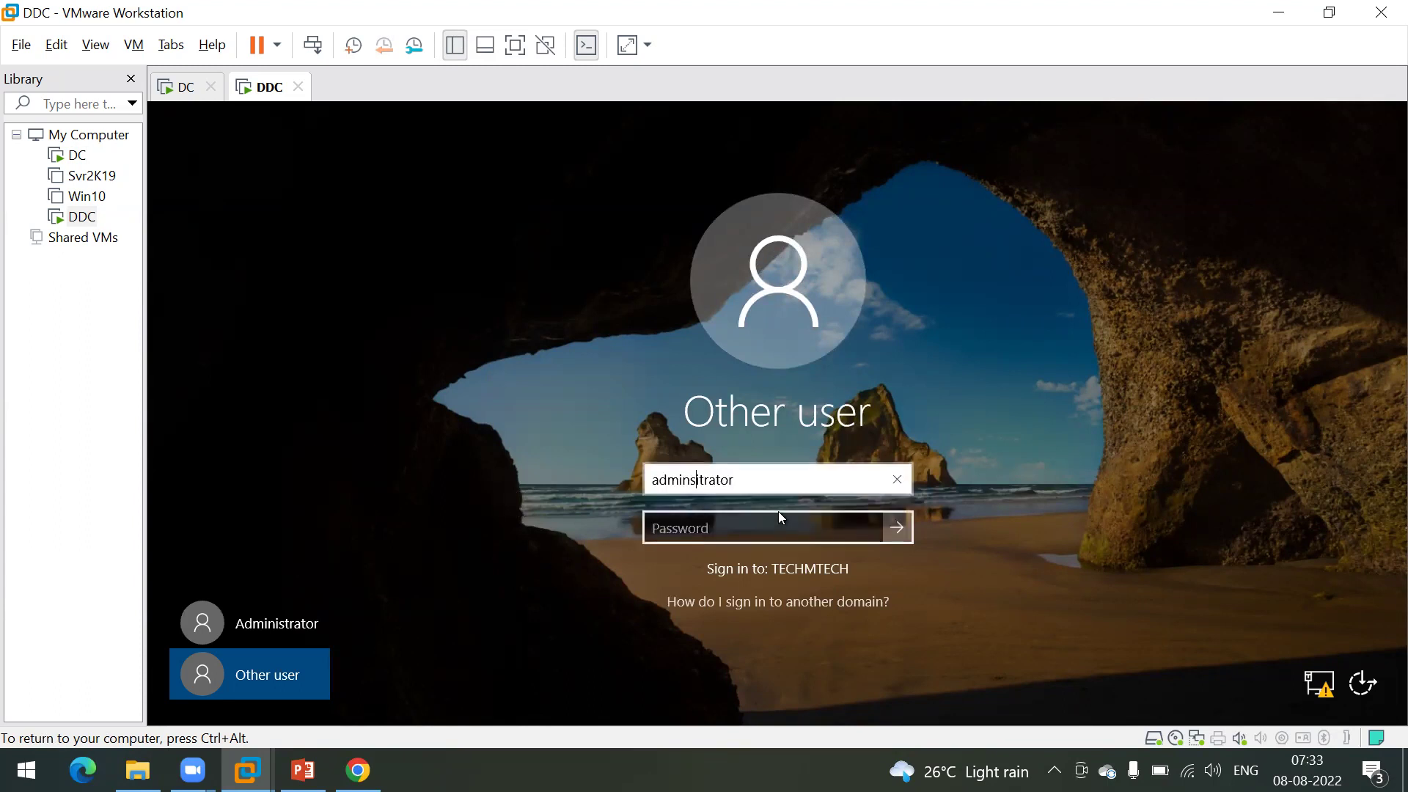
click(779, 514)
text(••••••)
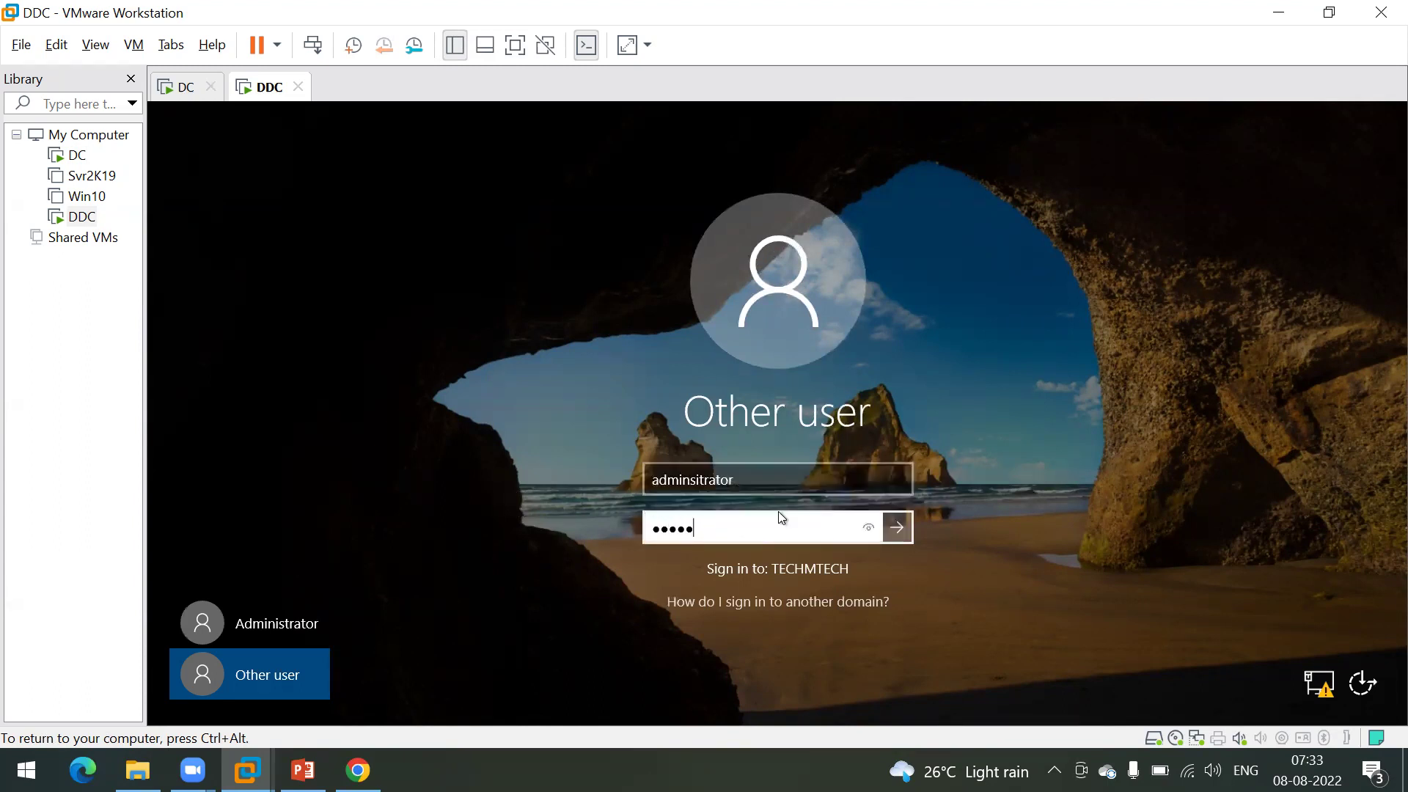
text(•••)
key(Return)
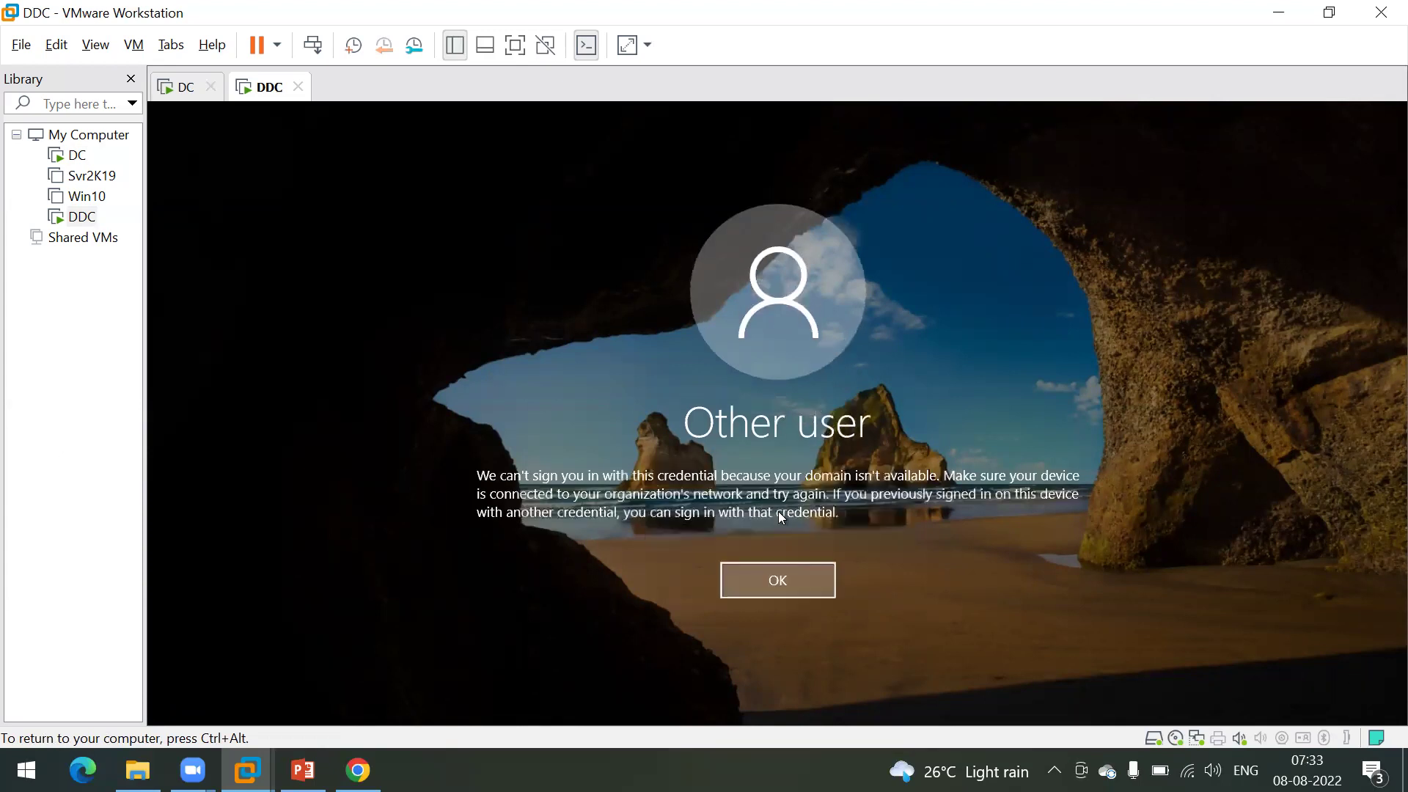
key(Return)
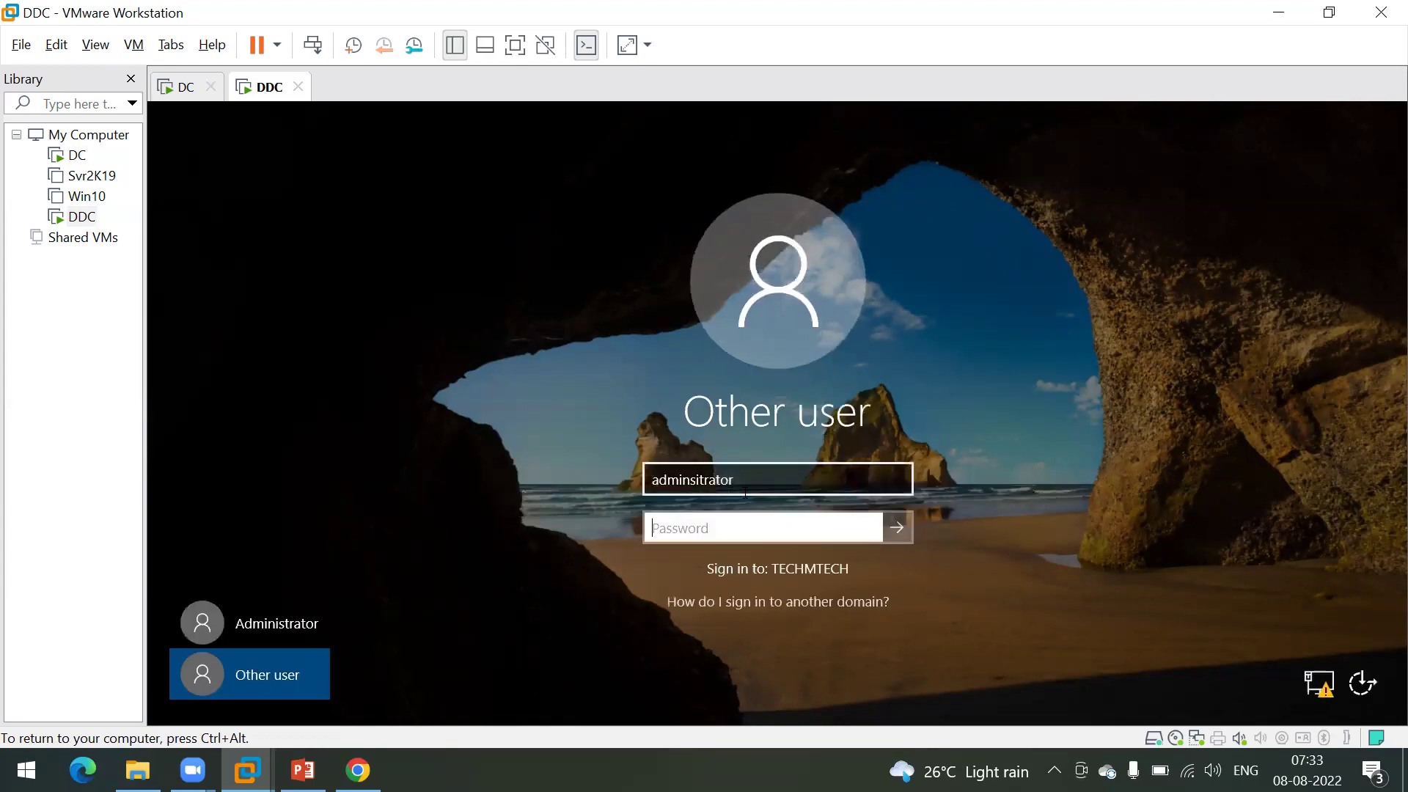
Step: Prefix the user name with '.\' for a local account, retry, and dismiss the incorrect-password error
click(753, 483)
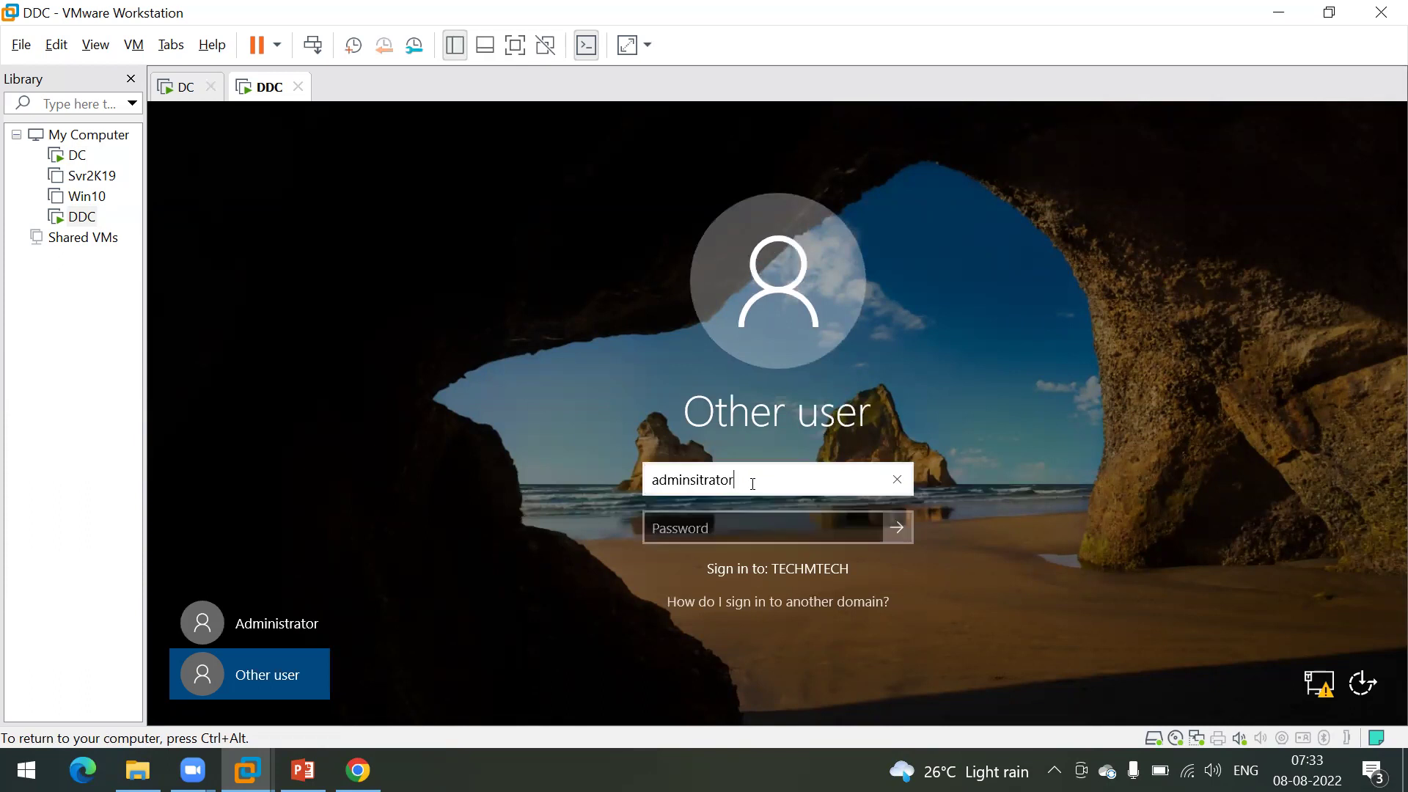
text(.\)
key(Tab)
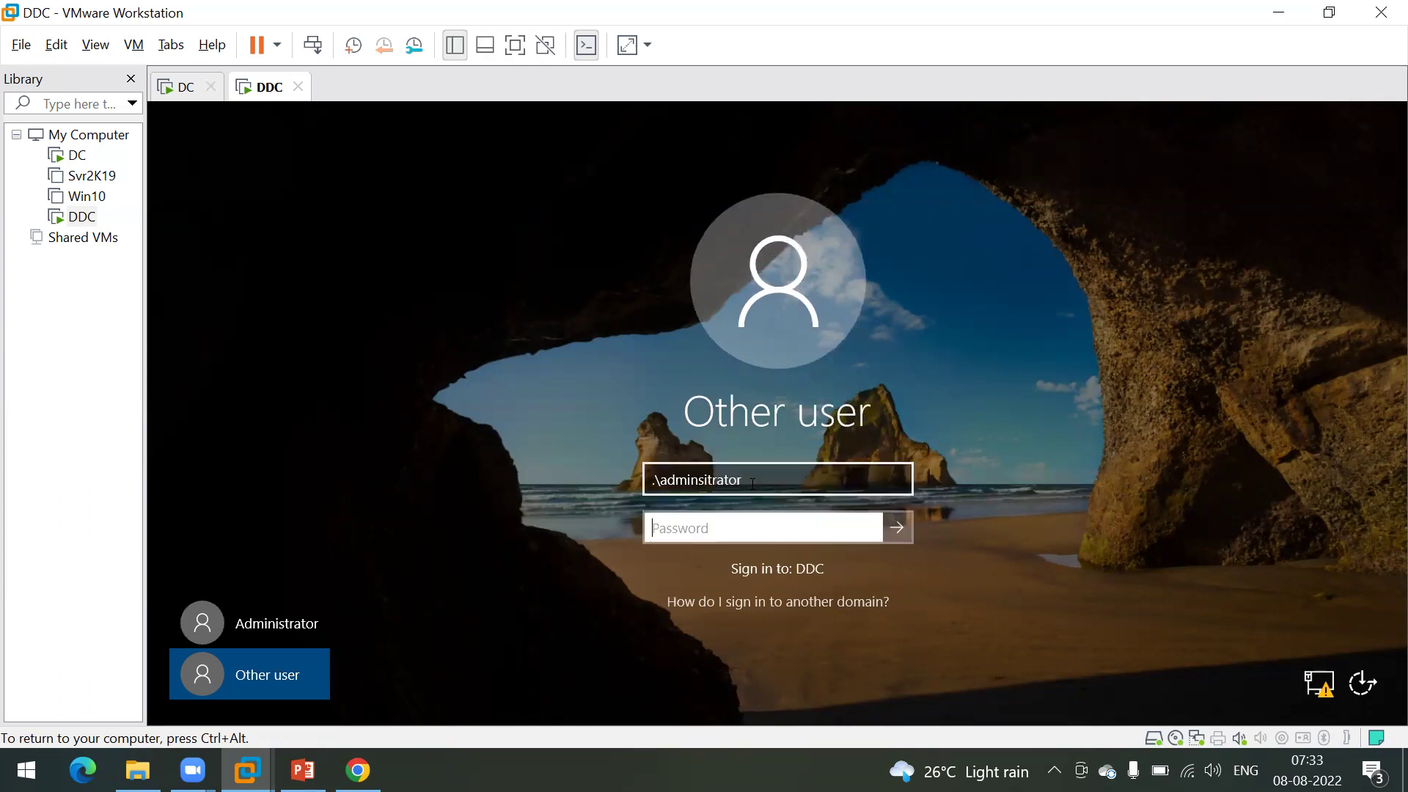
text(******)
key(Return)
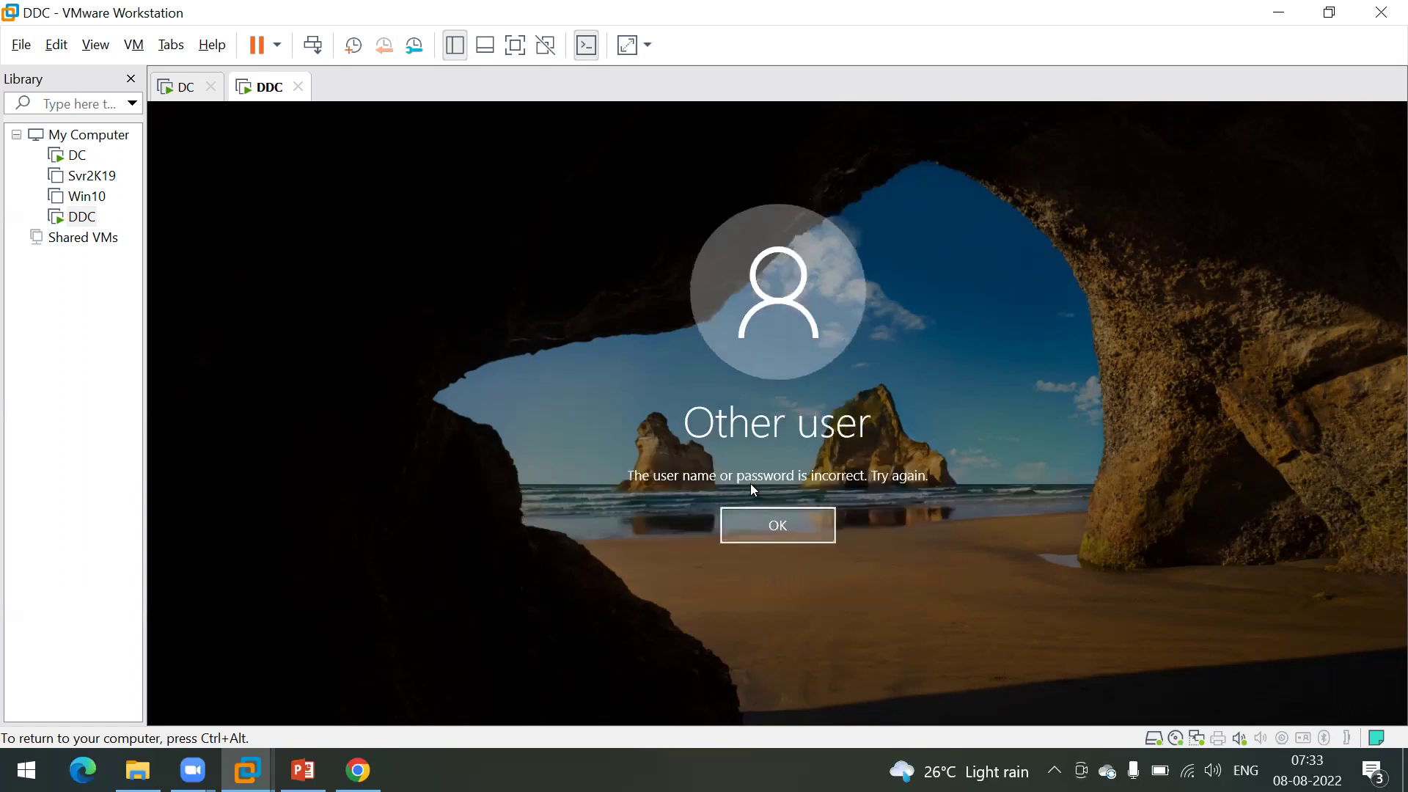
key(Return)
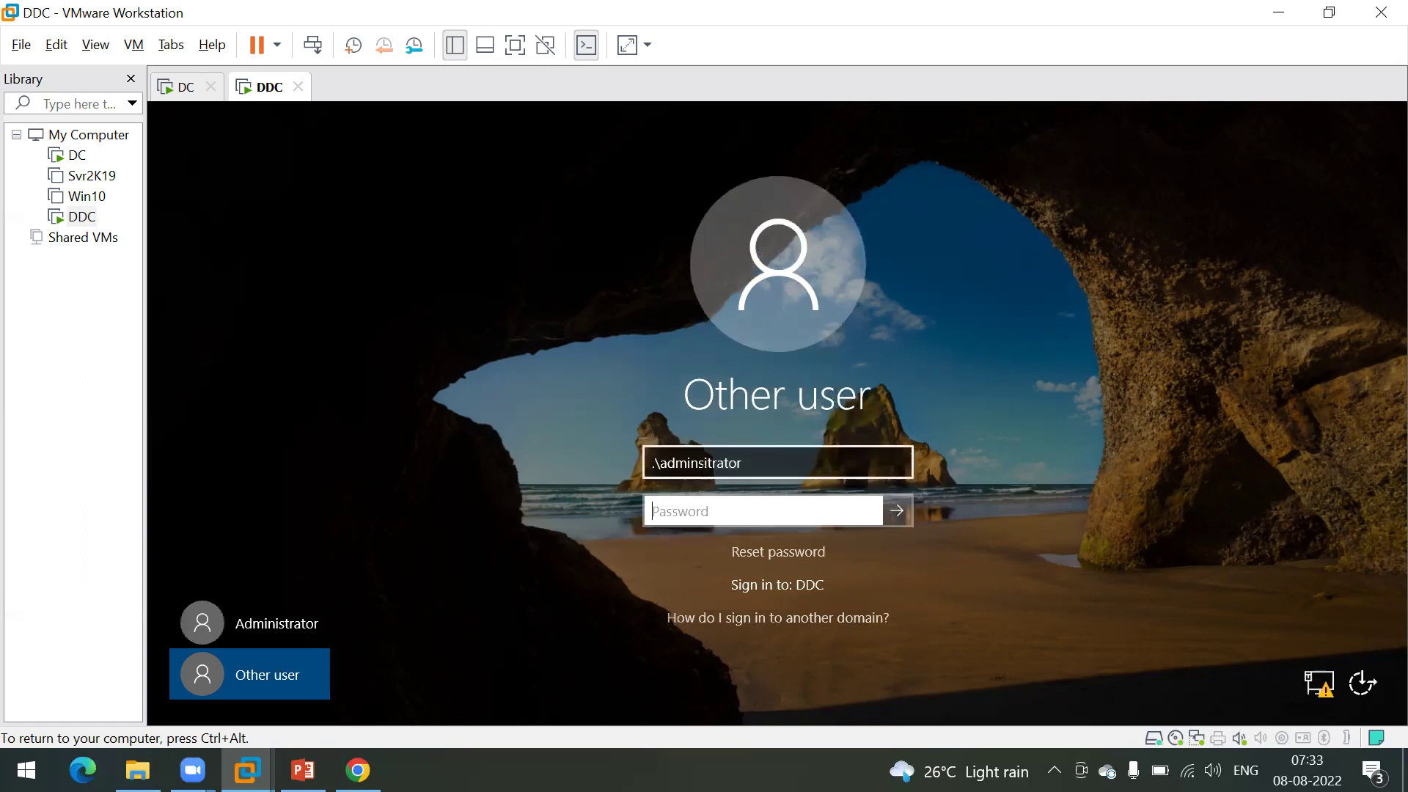
Step: Correct the user name to '.\Administrator' and sign in with the local password
click(670, 468)
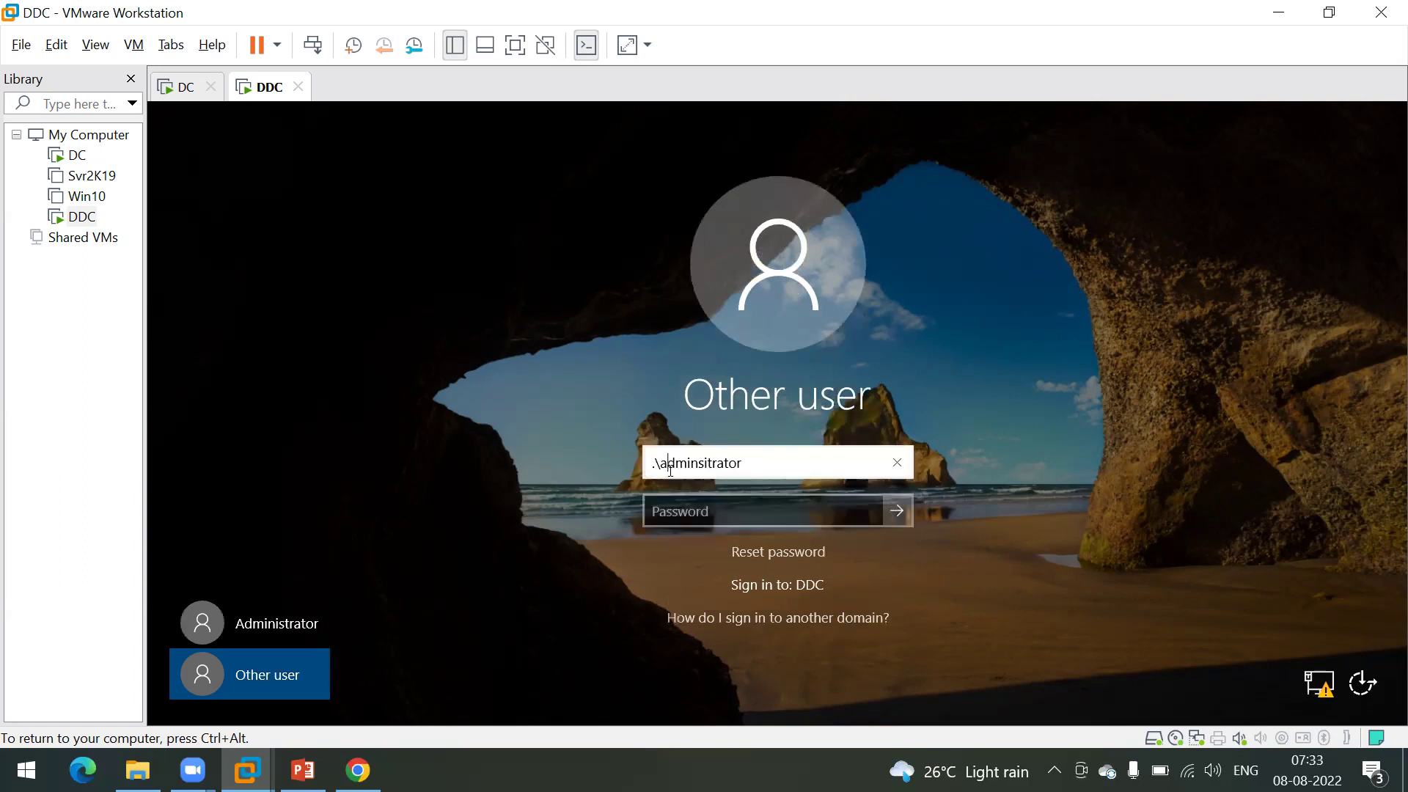
key(BackSpace)
text(A)
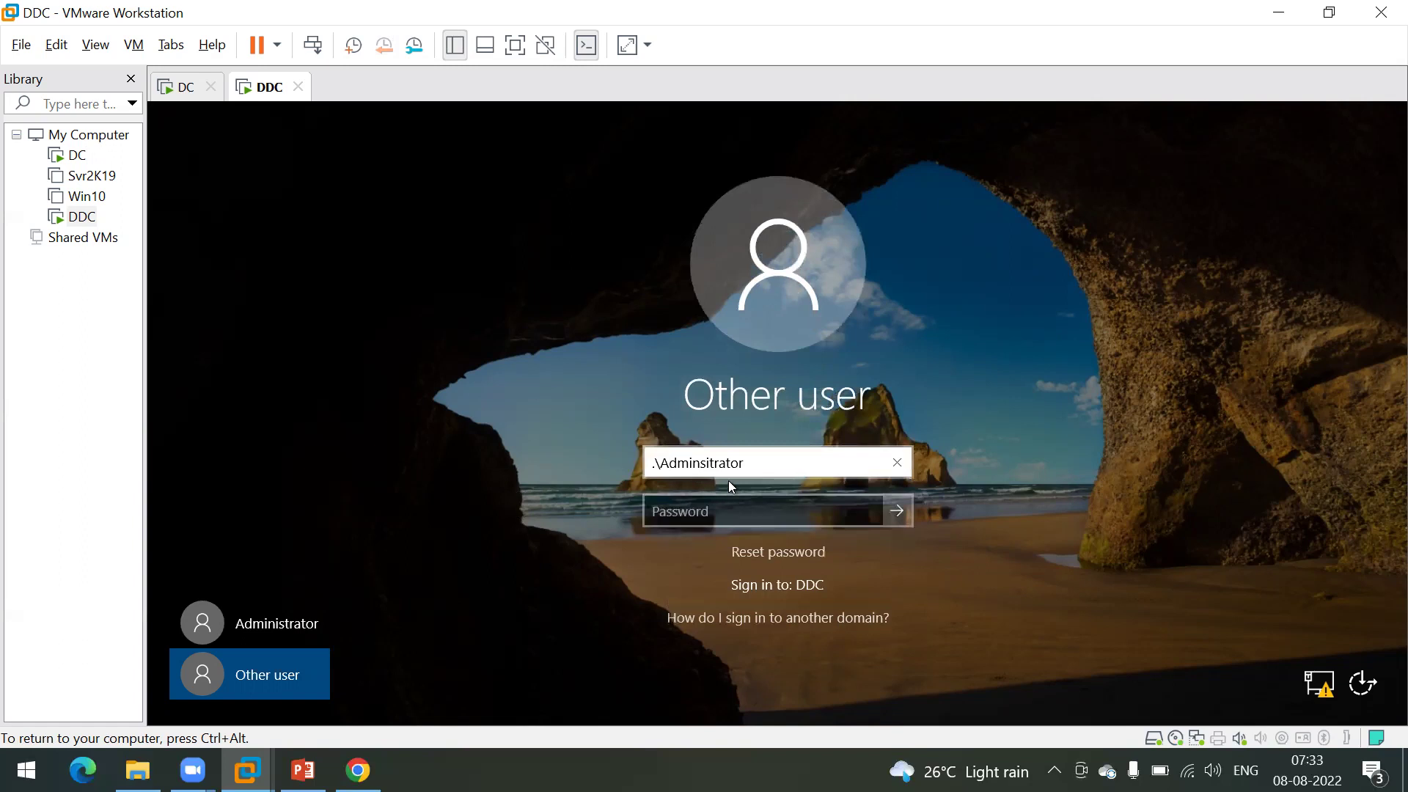
key(BackSpace)
key(BackSpace)
key(BackSpace)
key(BackSpace)
key(BackSpace)
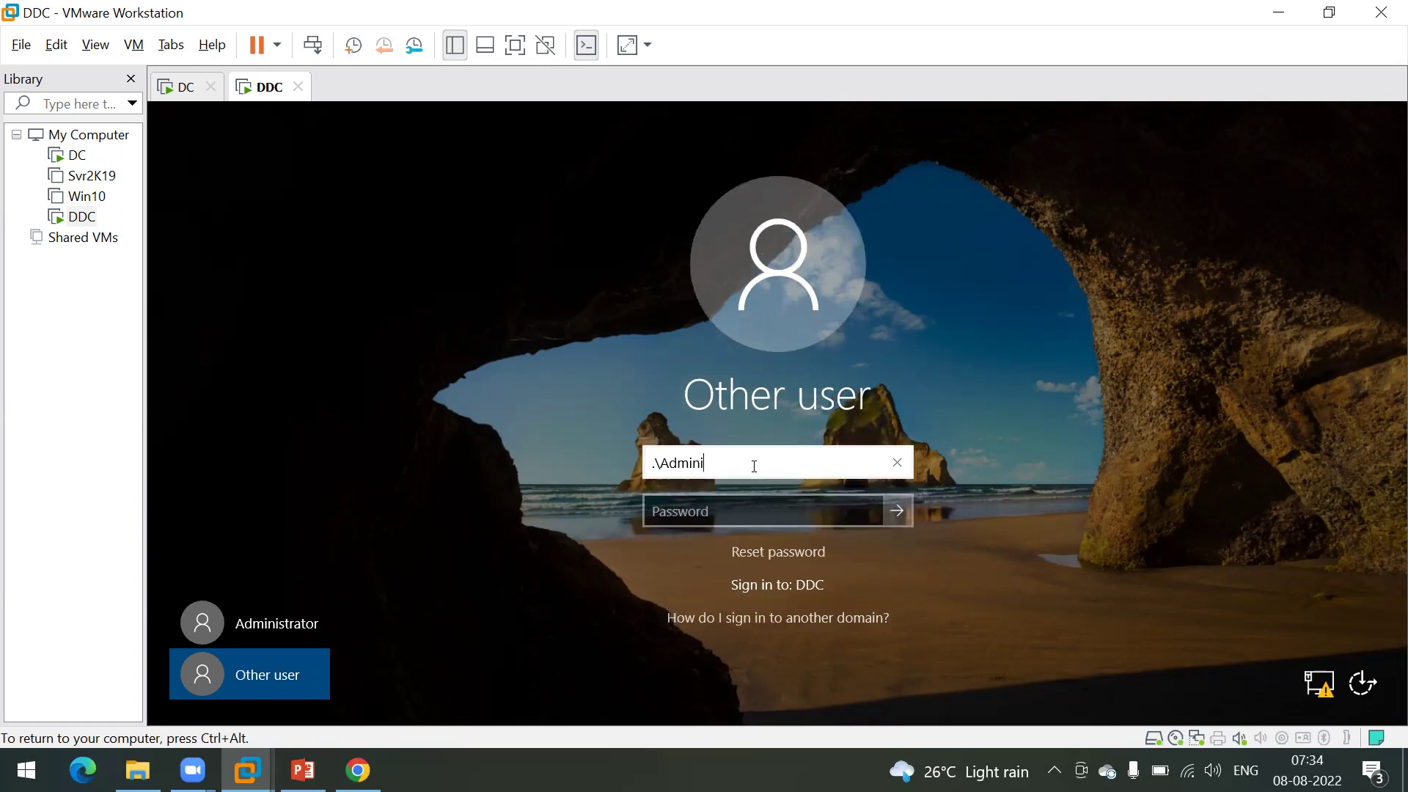
text(or)
key(Tab)
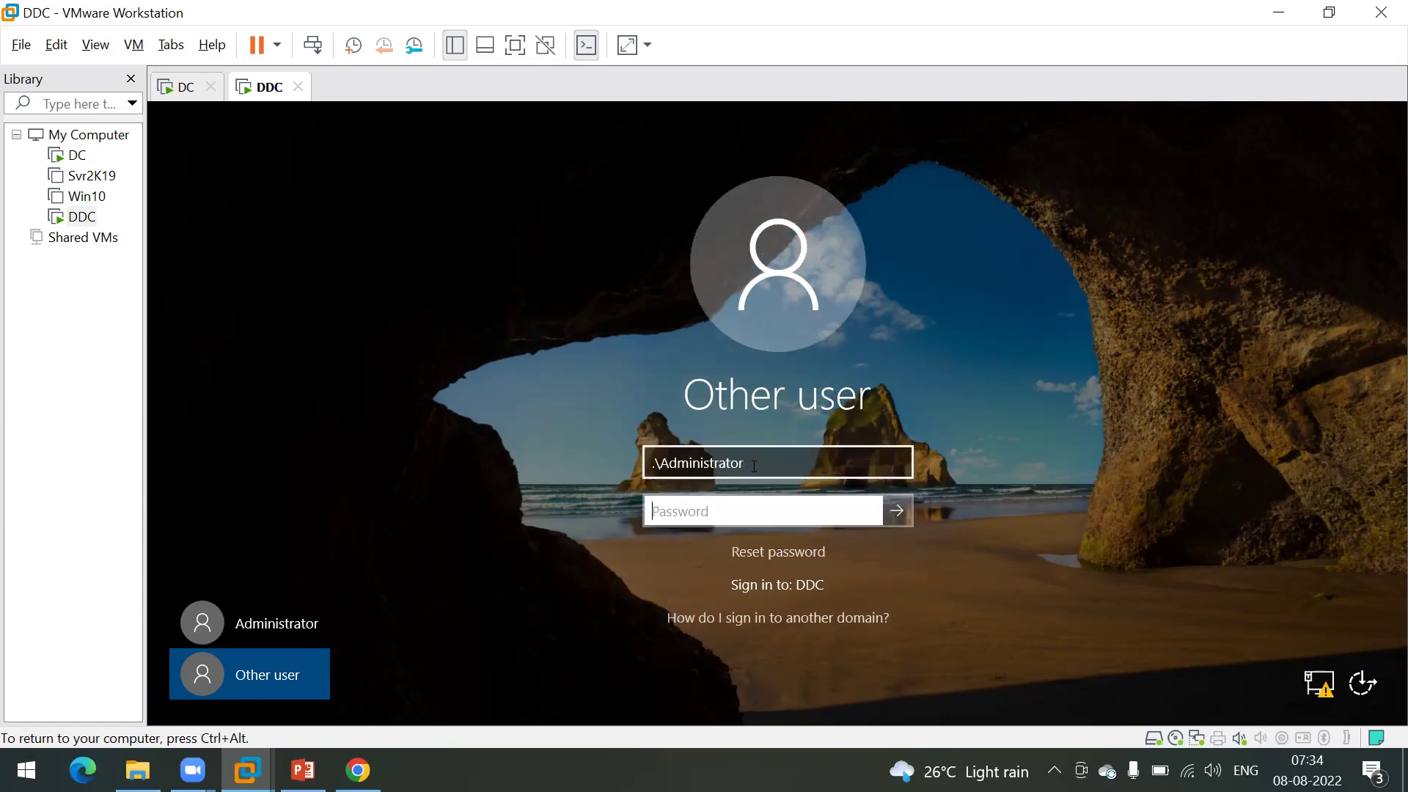
text(•••••••)
key(Return)
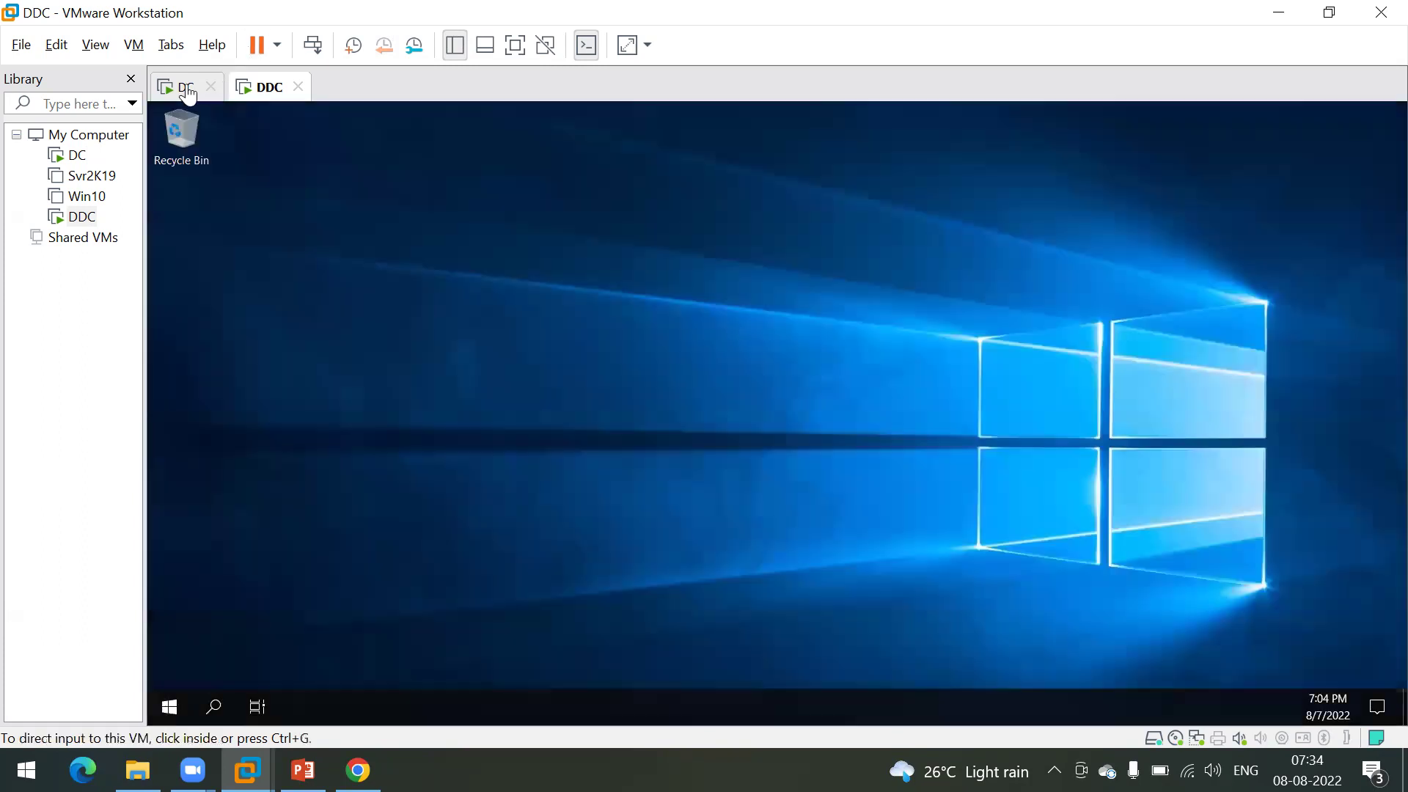
Step: Refresh the DC's address leases list, which is still empty
click(183, 87)
right_click(584, 290)
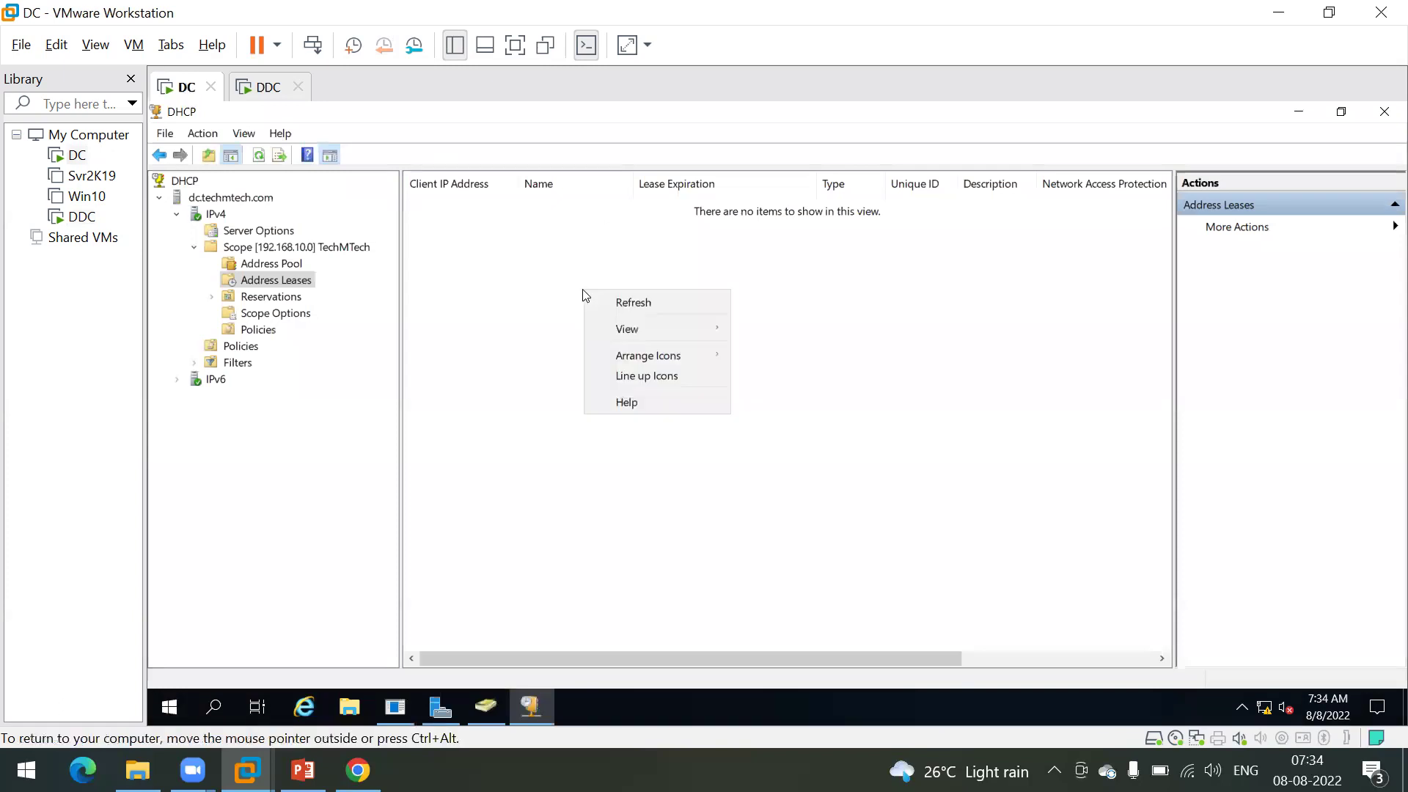
click(637, 306)
Step: On the DDC VM, open Network Connections with ncpa.cpl and disable then re-enable Ethernet0
click(269, 89)
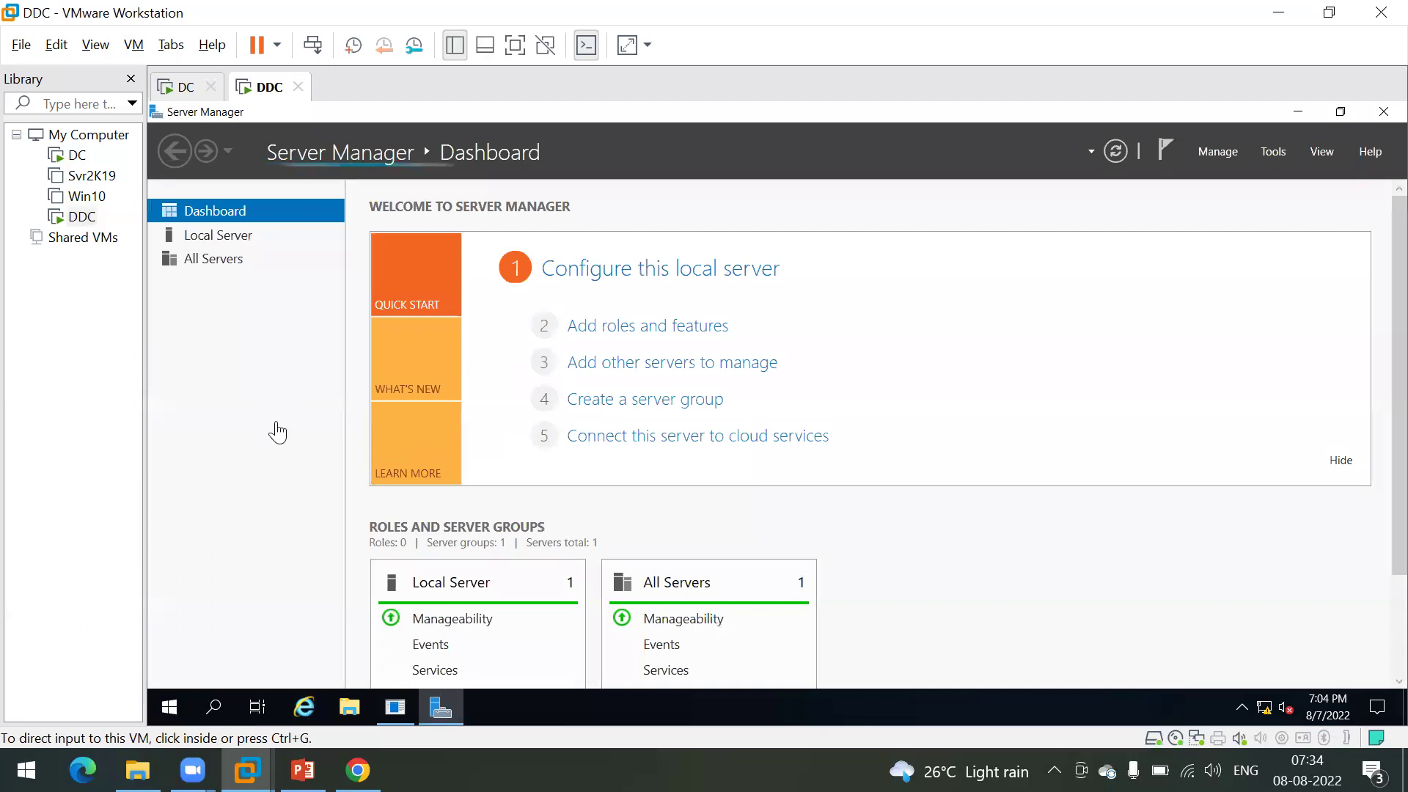
click(277, 424)
key(super+r)
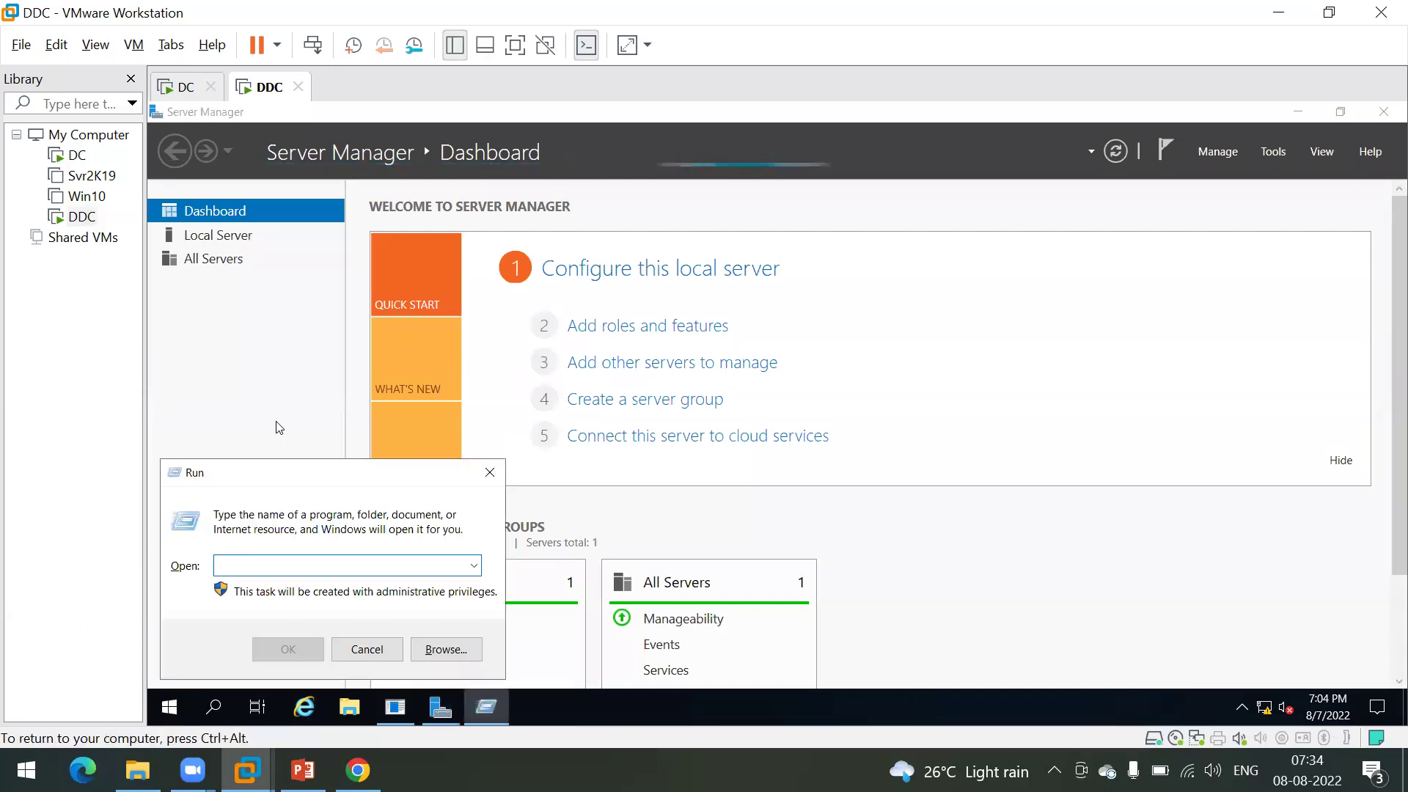
text(ncpa.cpl)
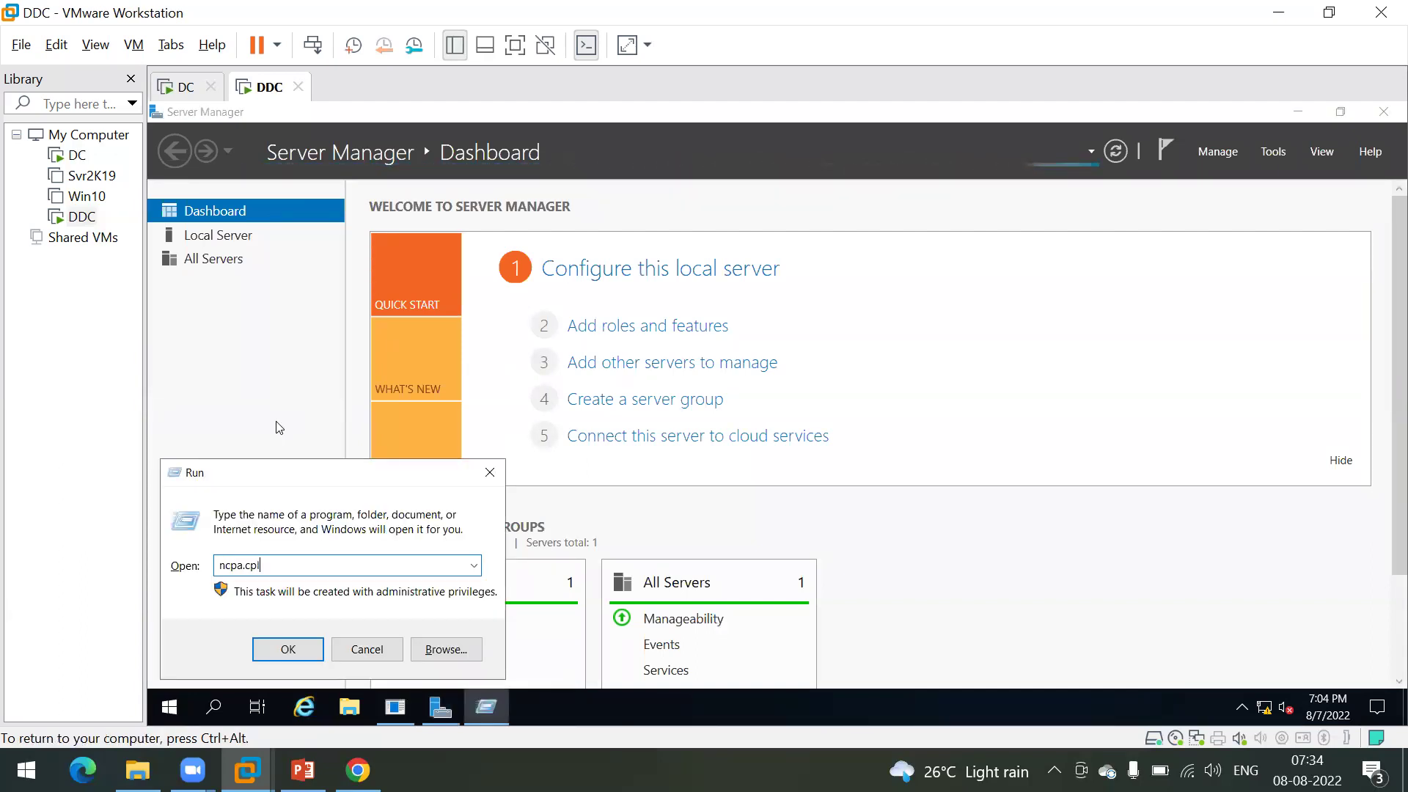
key(Return)
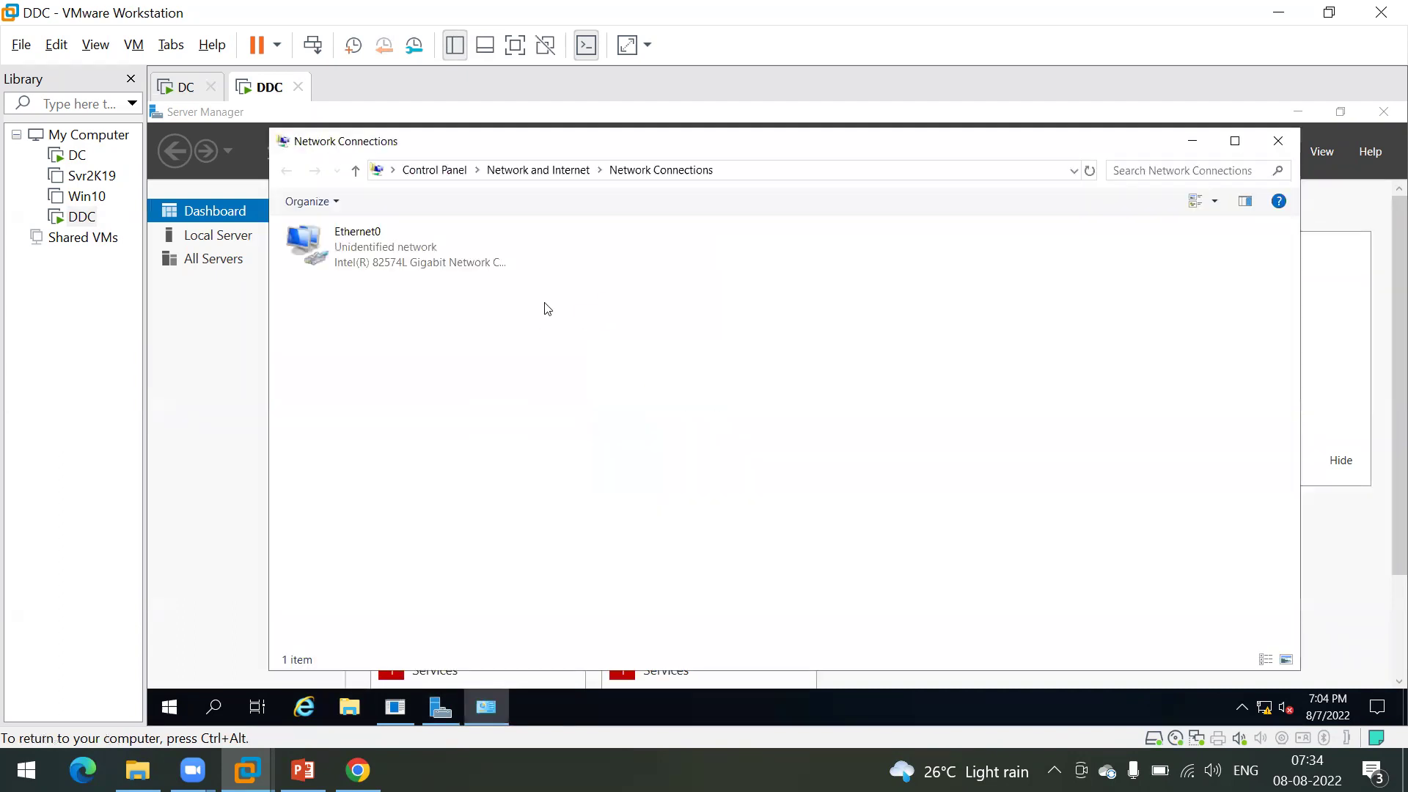
click(361, 234)
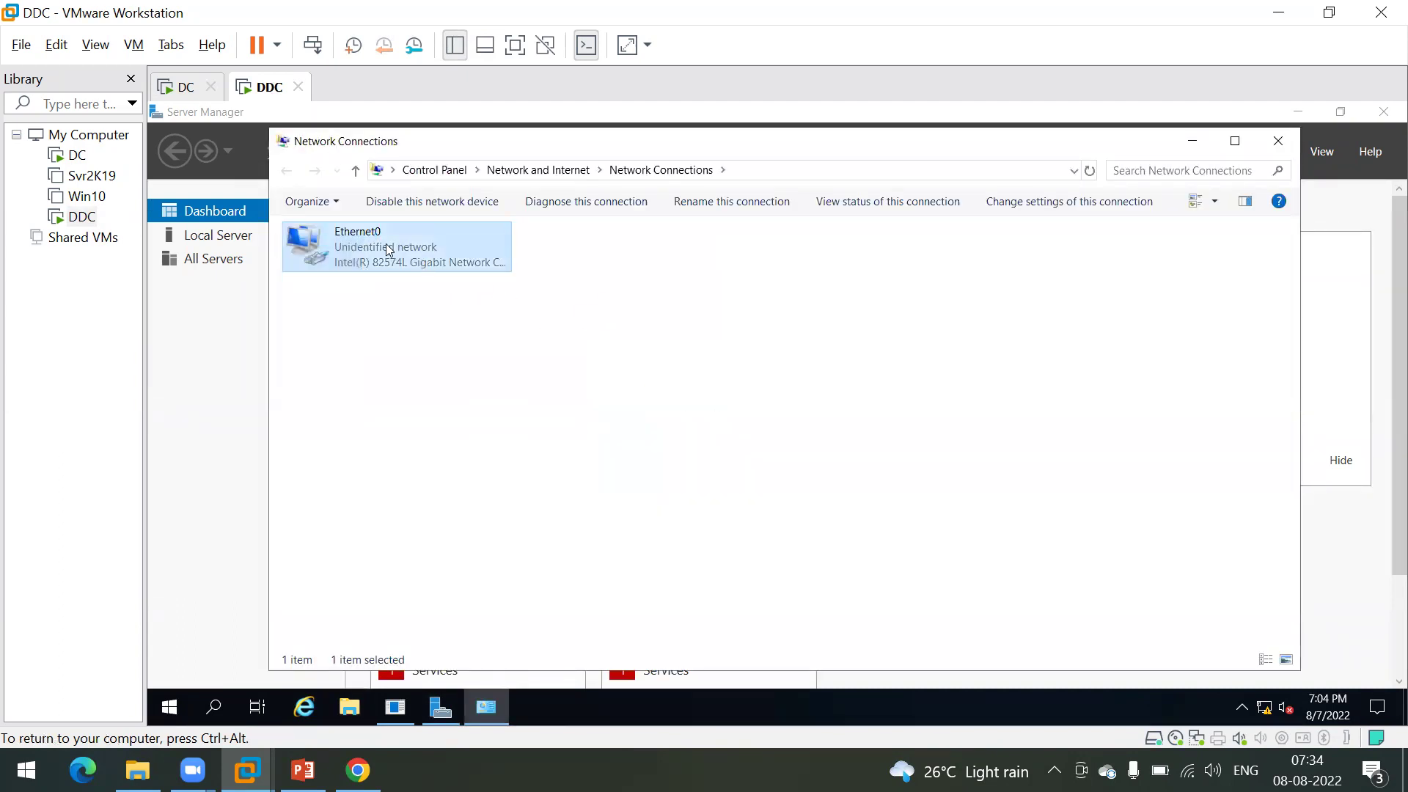
right_click(388, 250)
click(448, 258)
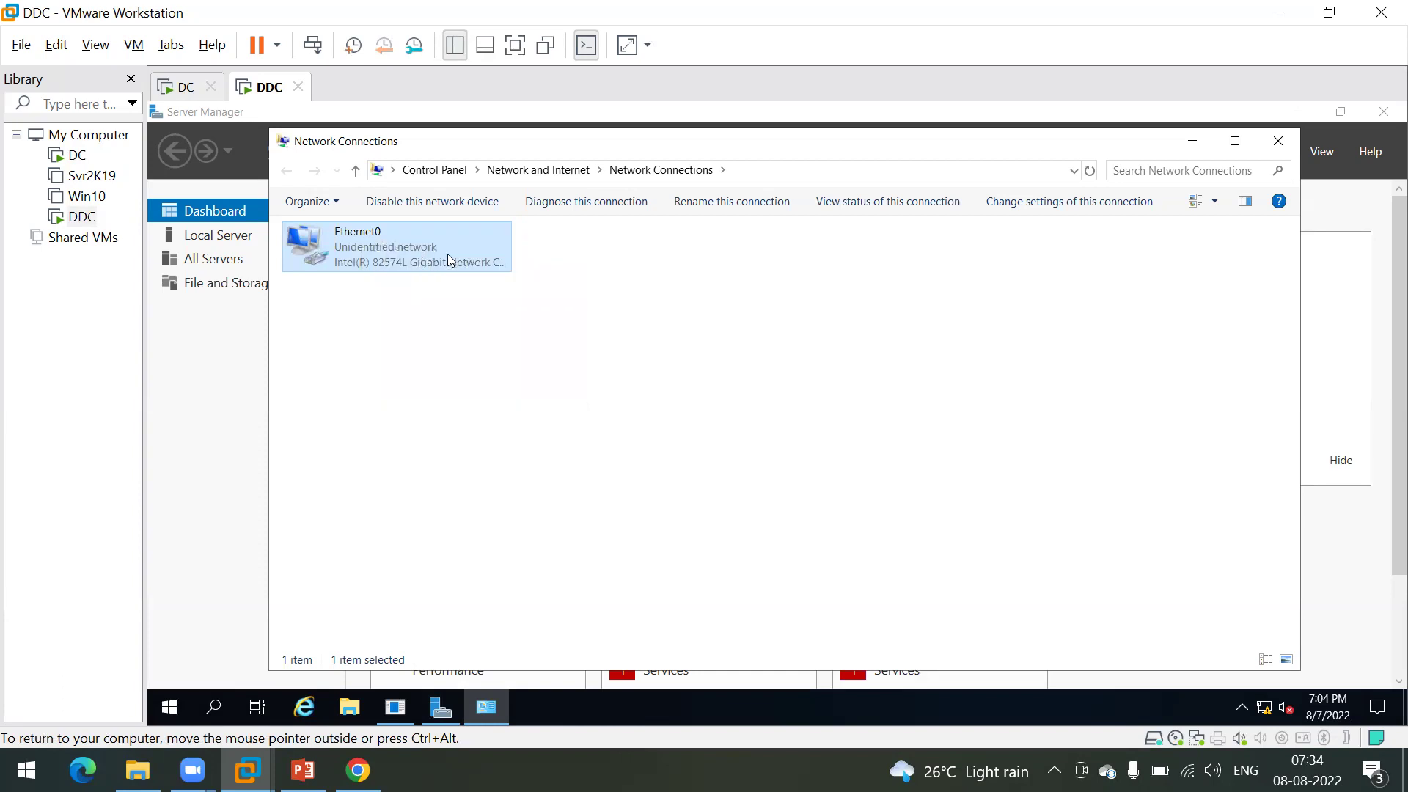
click(365, 248)
right_click(365, 248)
click(402, 257)
Step: Refresh the DC's address leases and select the DDC's 192.168.10.50 lease
click(176, 86)
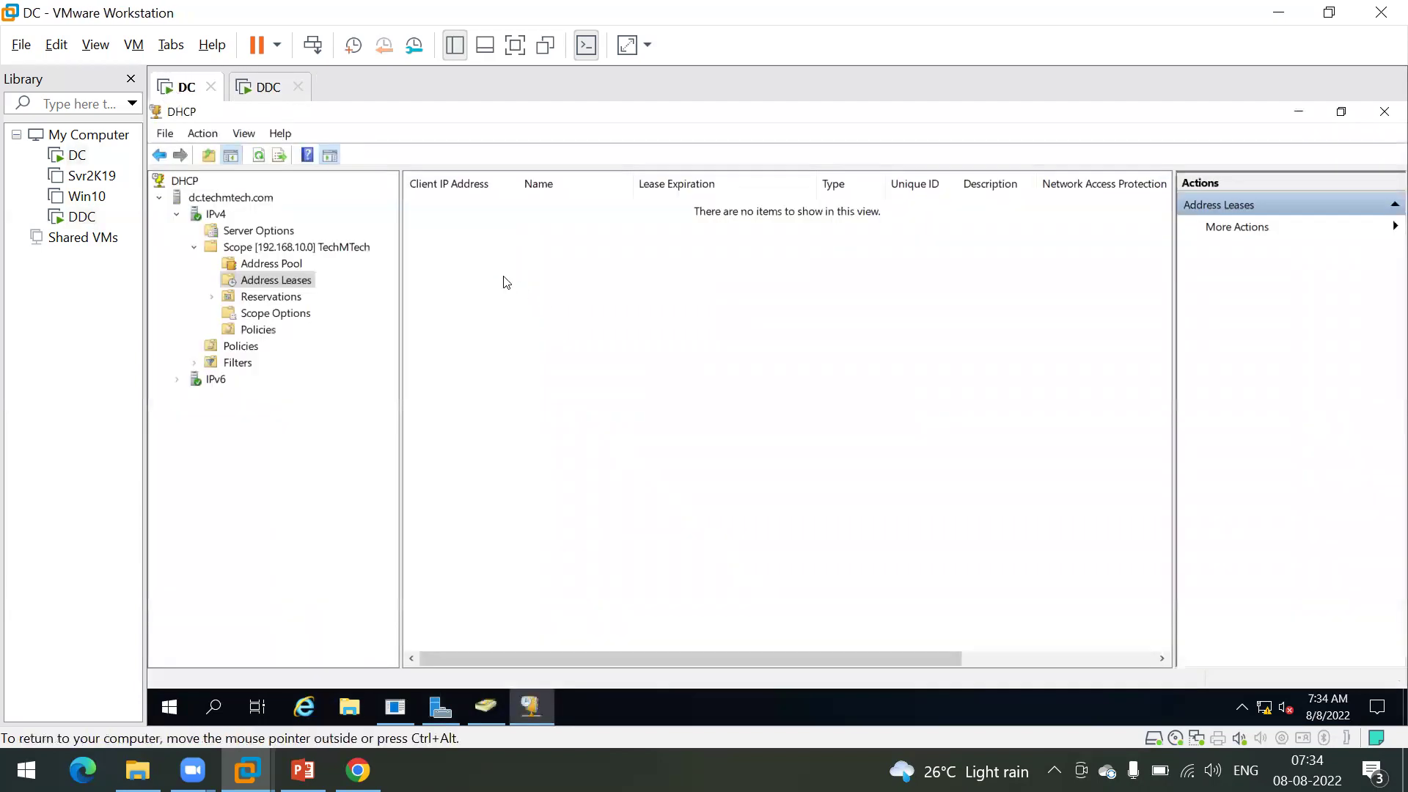
right_click(506, 283)
click(536, 290)
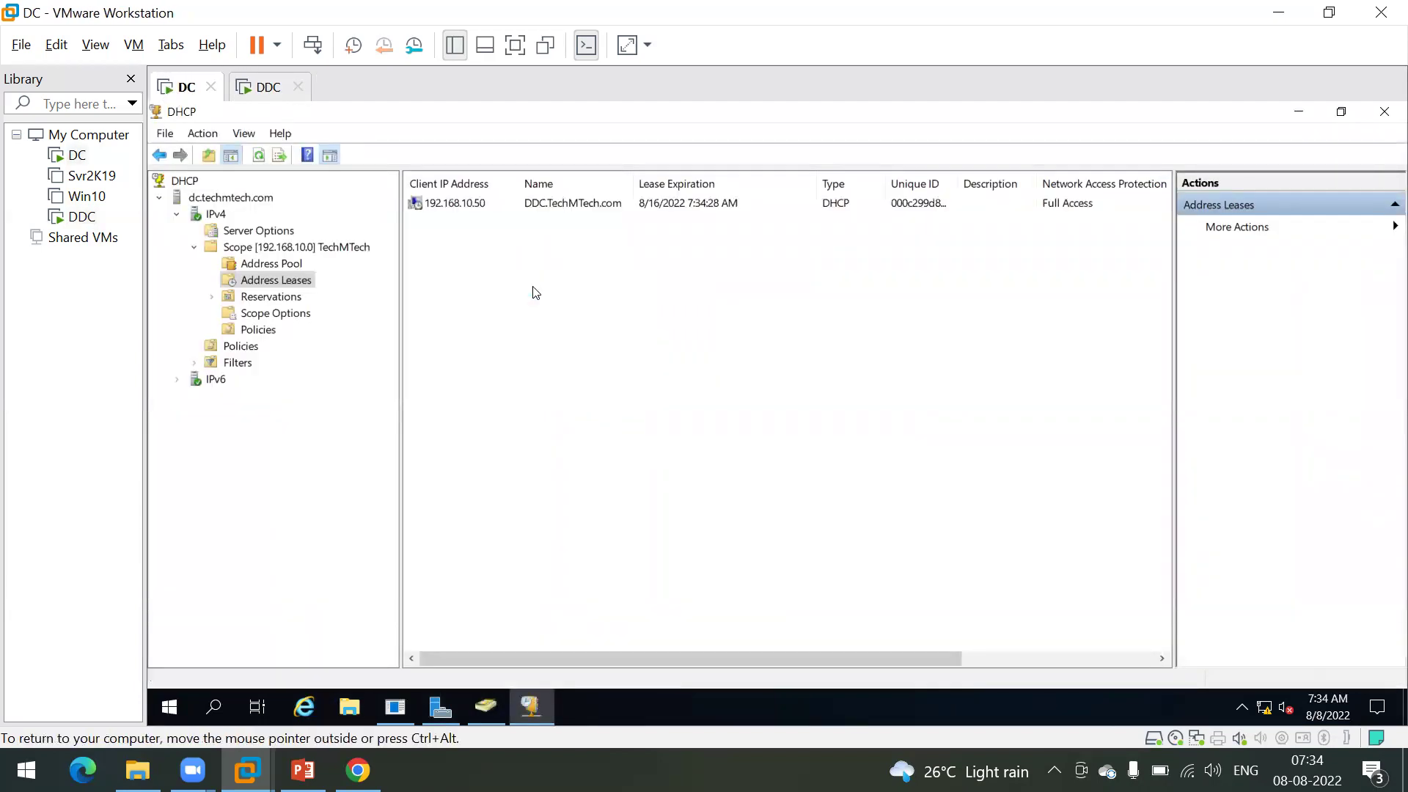
click(473, 205)
Step: Sign out of the DDC VM and begin an Other user sign-in with the domain logon name
click(256, 88)
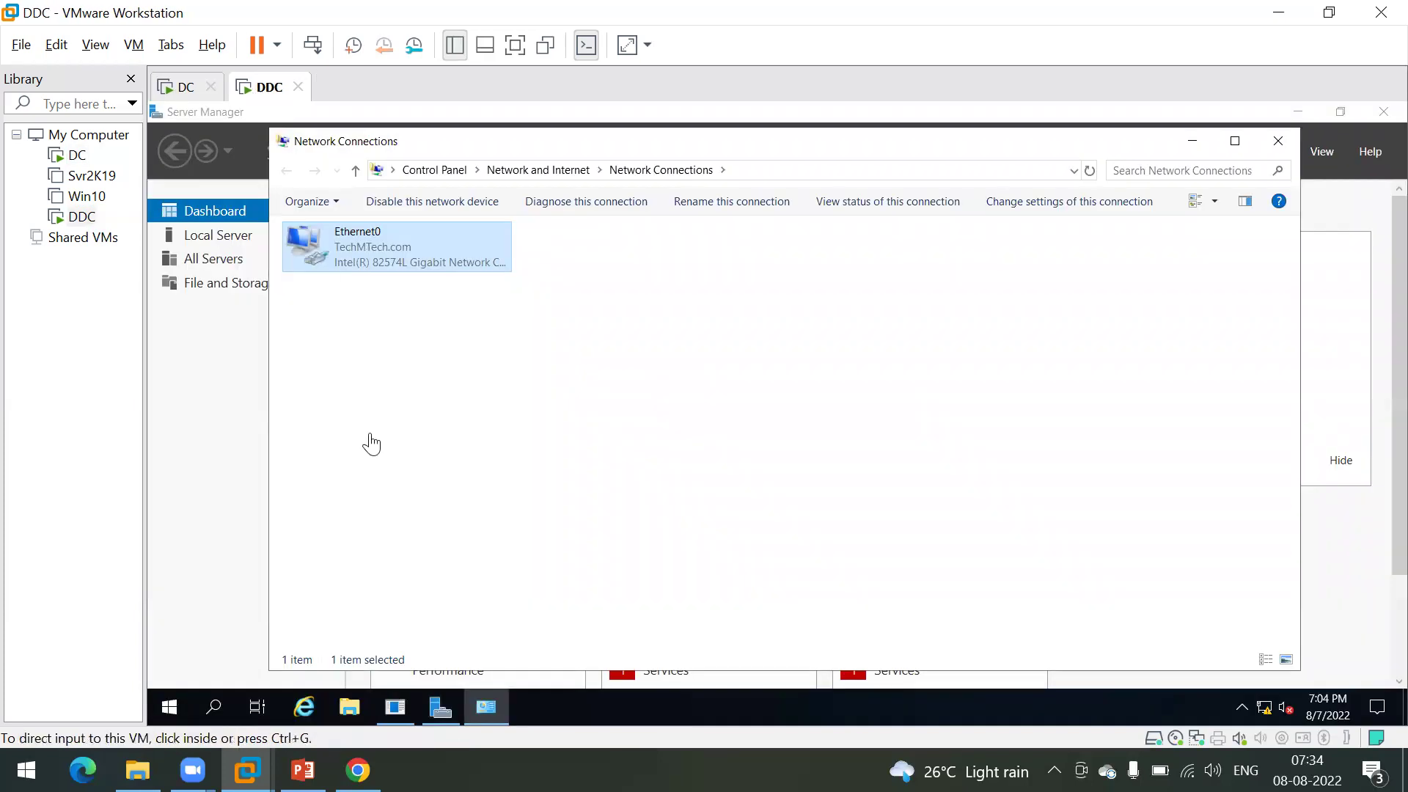
click(166, 712)
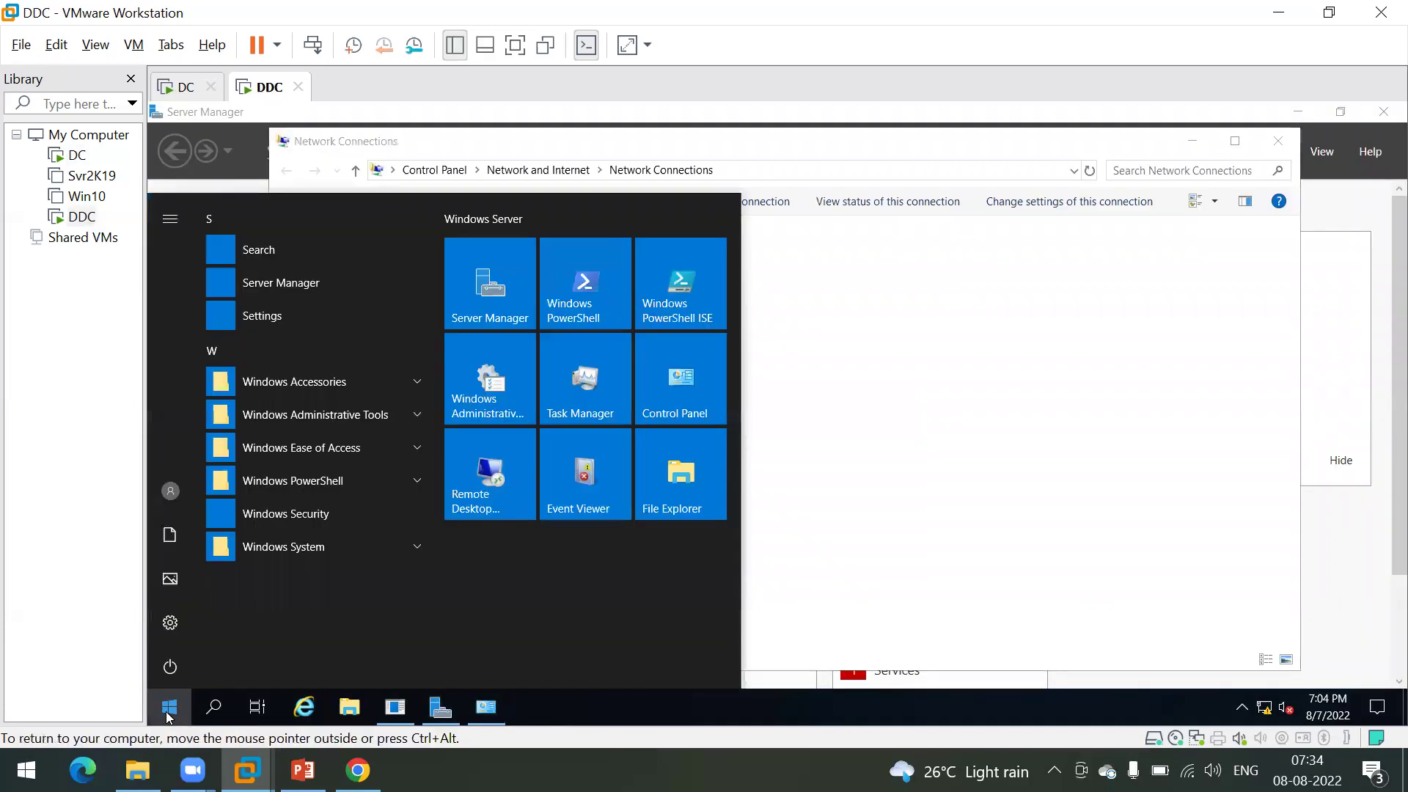
click(171, 490)
click(211, 440)
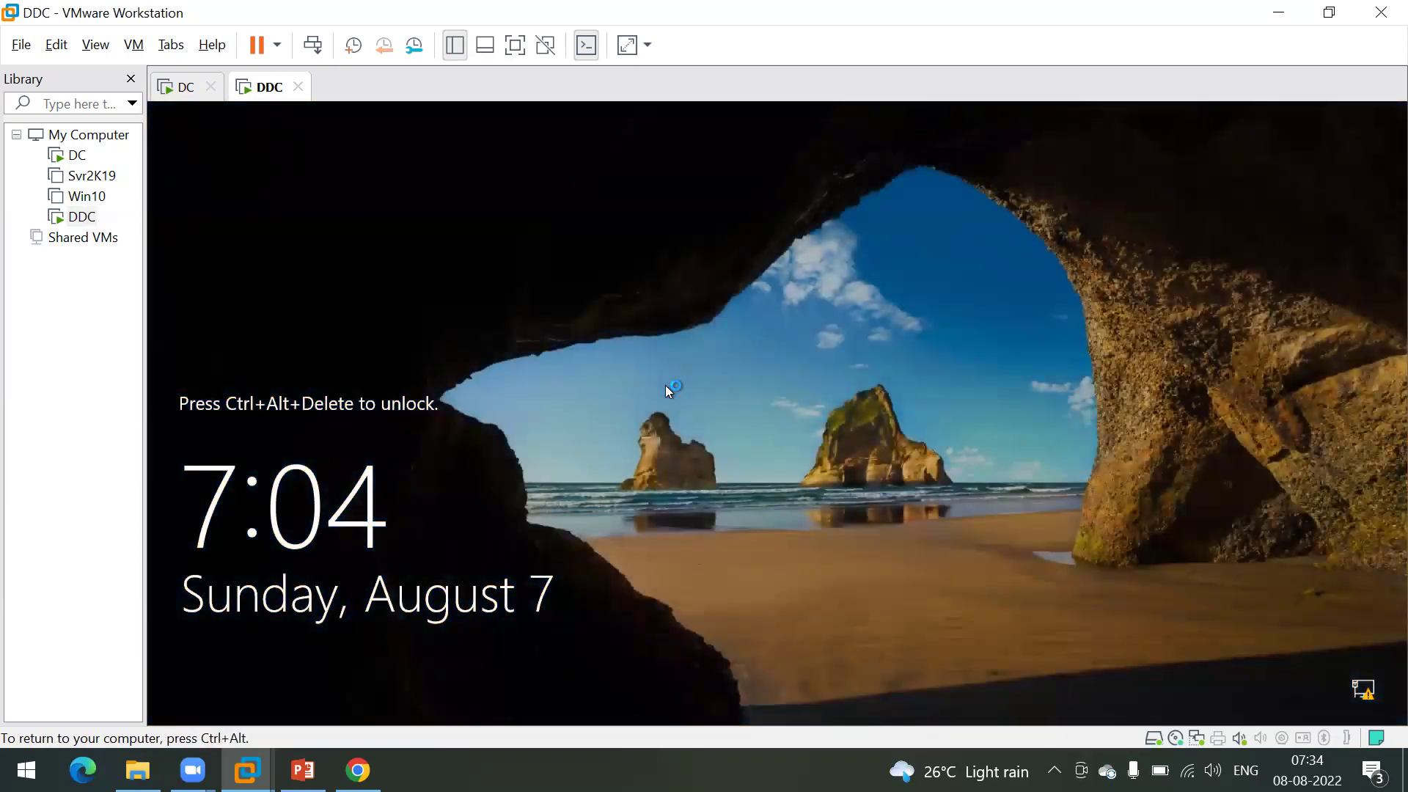
click(312, 45)
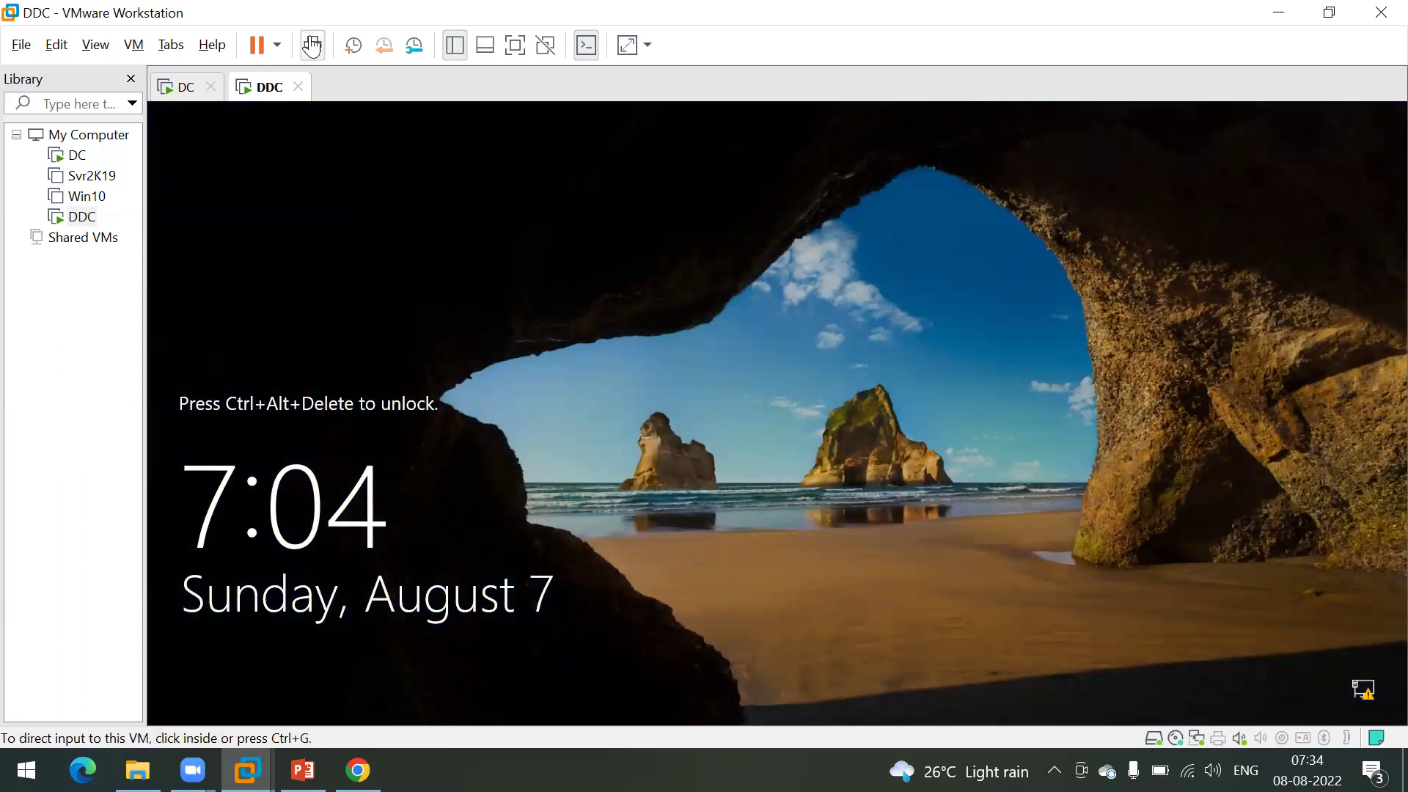
click(245, 680)
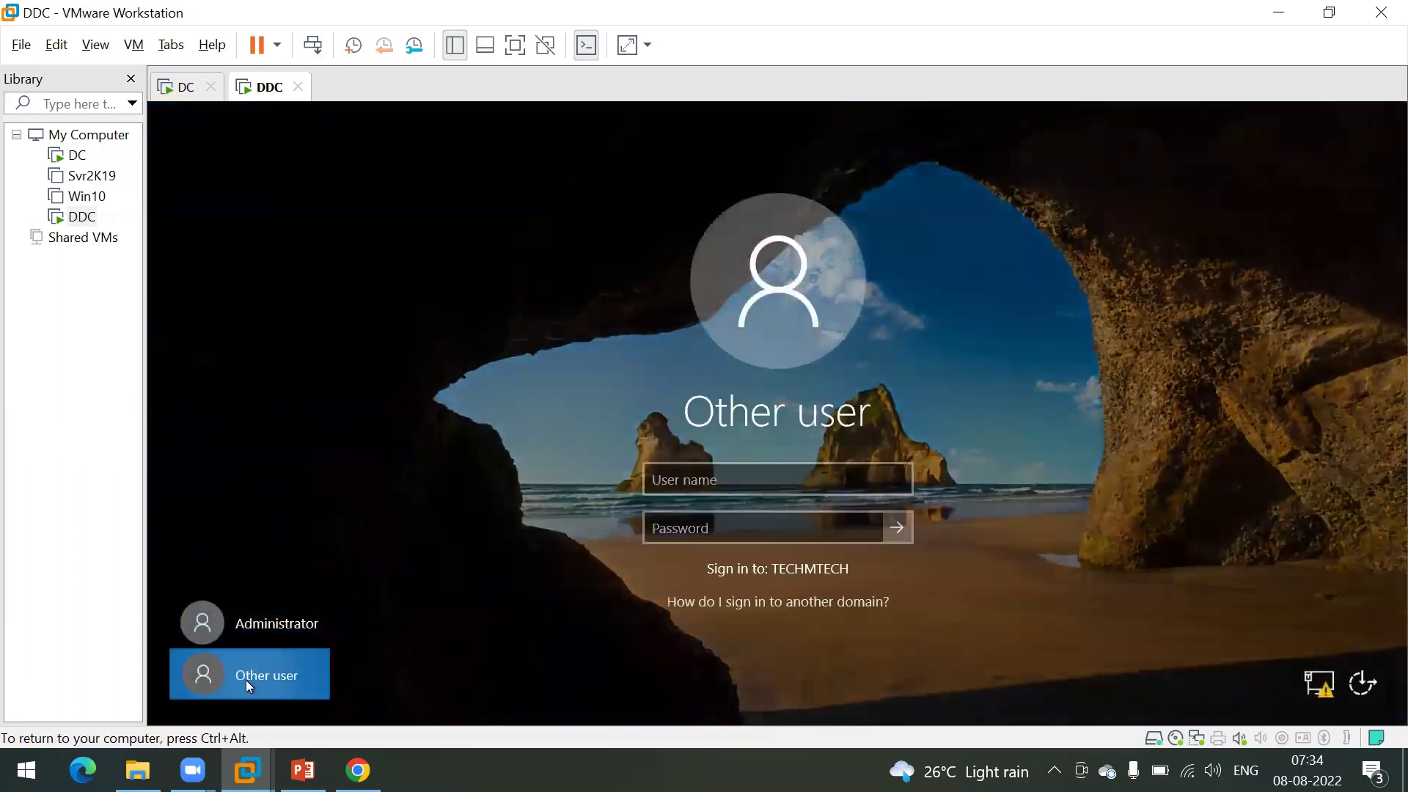
text(ms185426)
Step: Enter the domain password to sign in, cancel the Shutdown Event Tracker, and fit the VM display
key(Tab)
text(******)
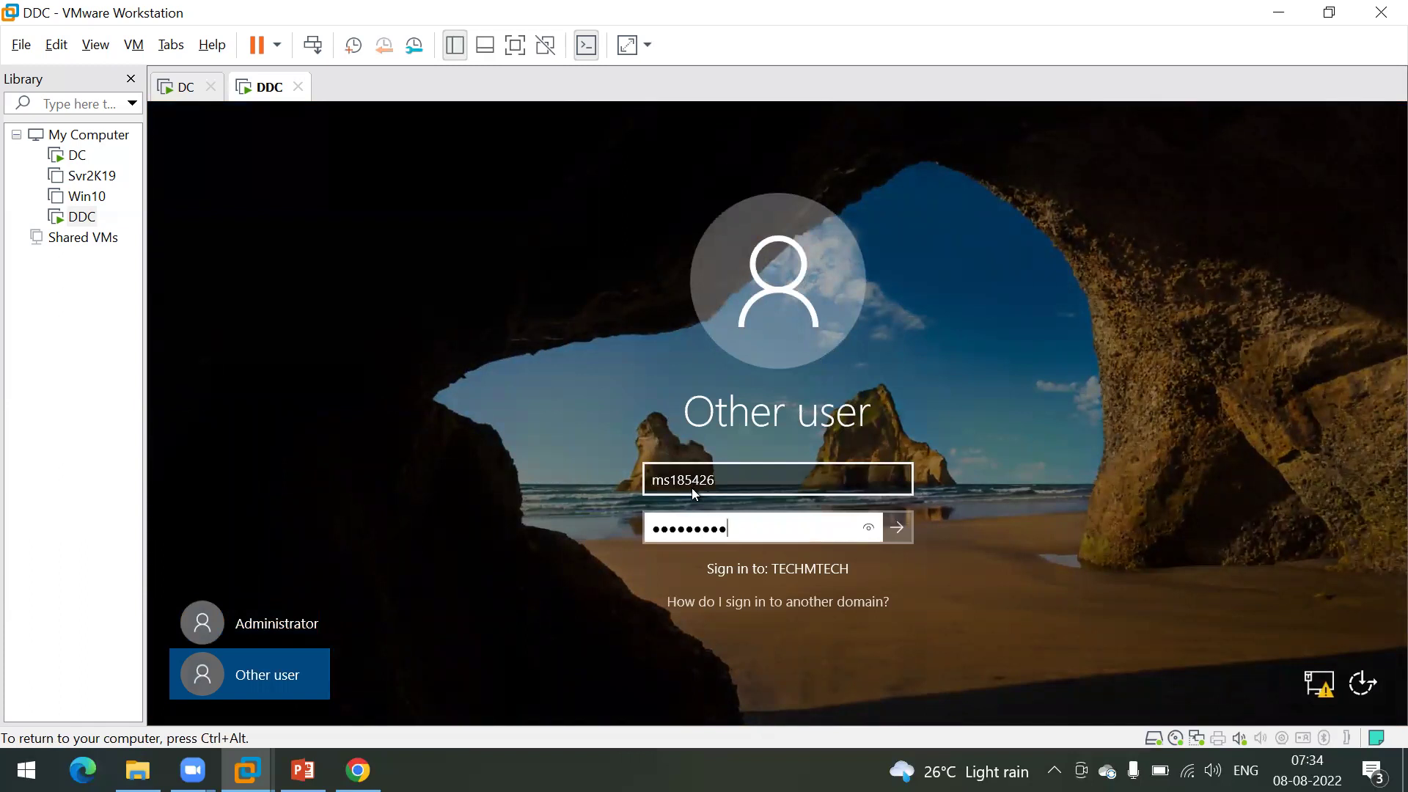
text(***)
key(Return)
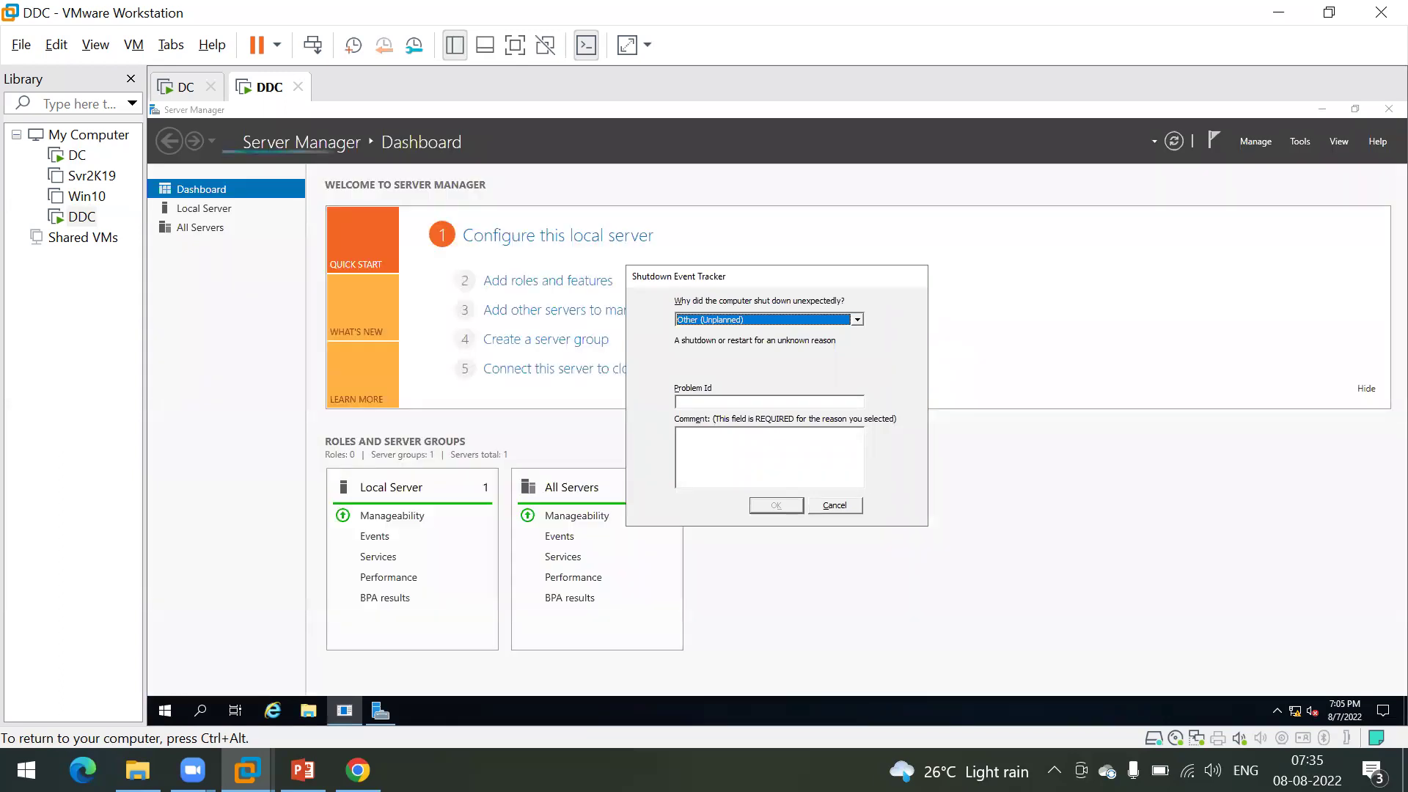
click(843, 513)
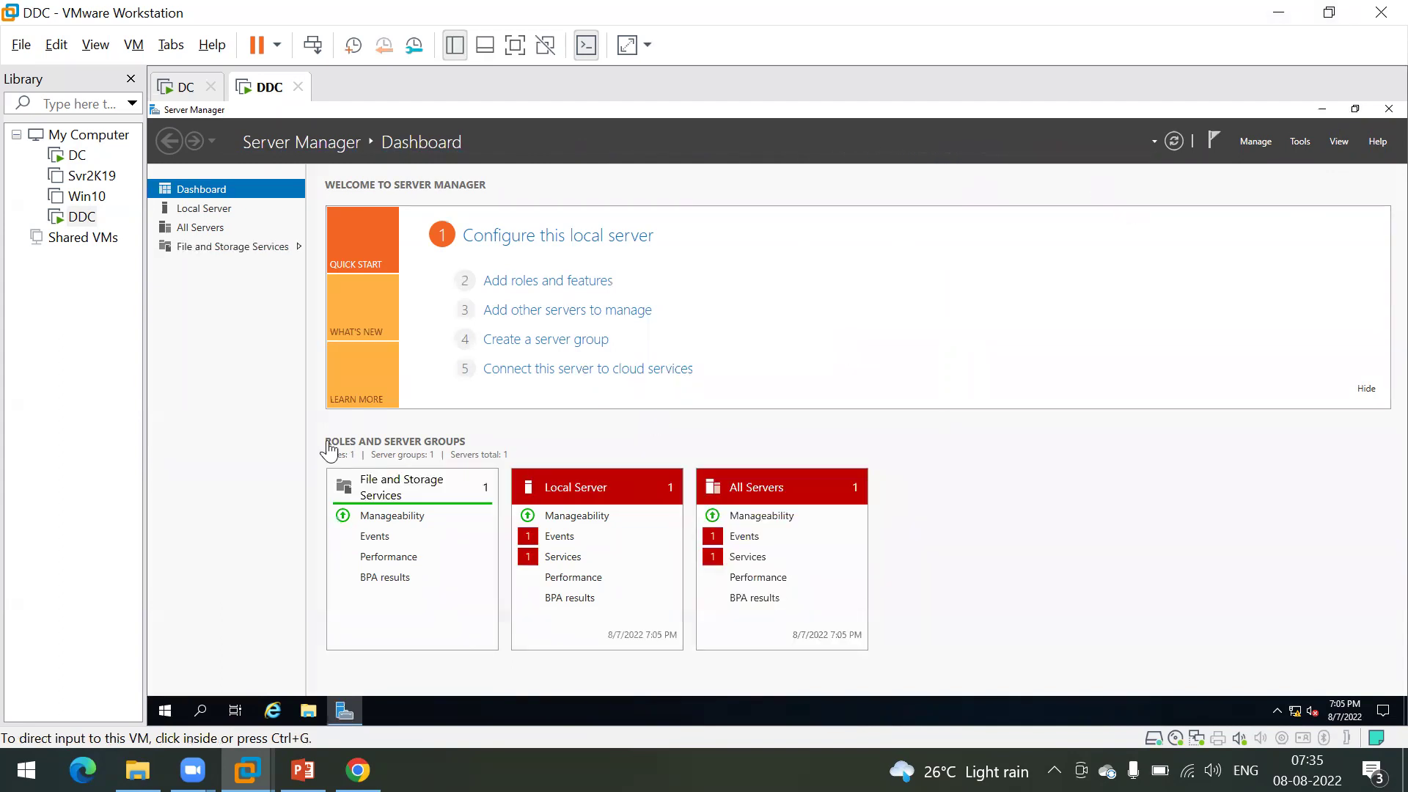
click(231, 446)
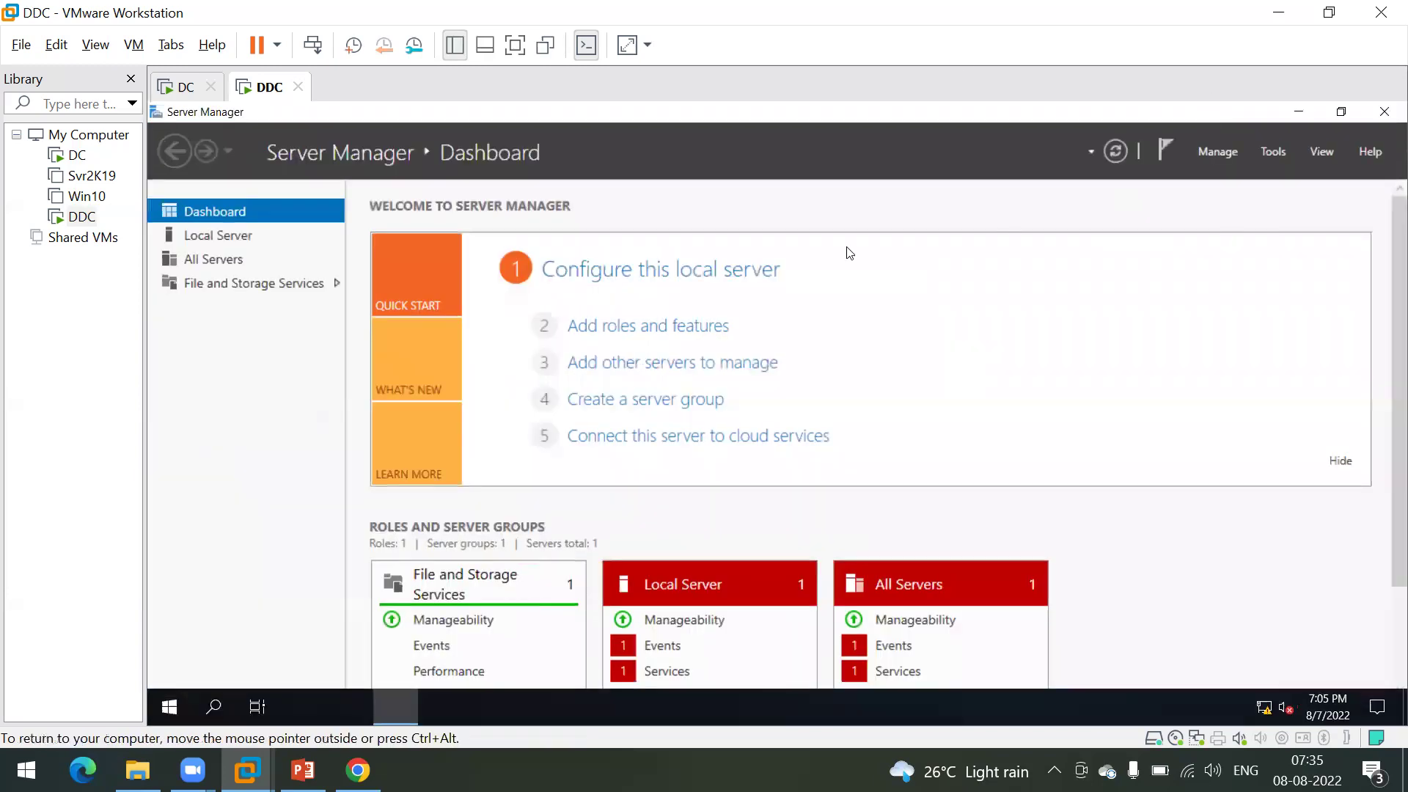
Step: Mount the Citrix_Virtual_Apps_and_Desktops_7_2106 ISO on the DDC VM's CD/DVD drive
right_click(258, 89)
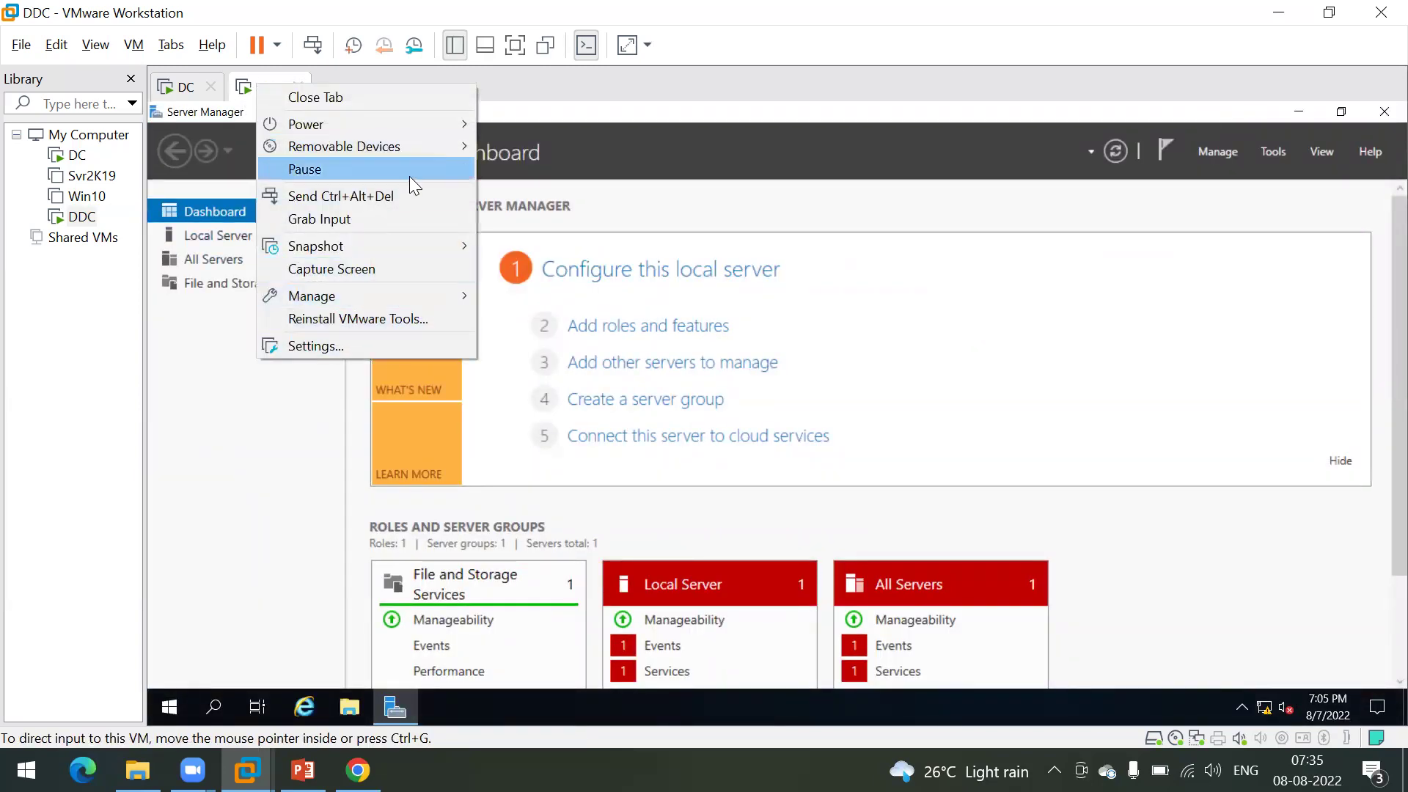
mouse_move(419, 149)
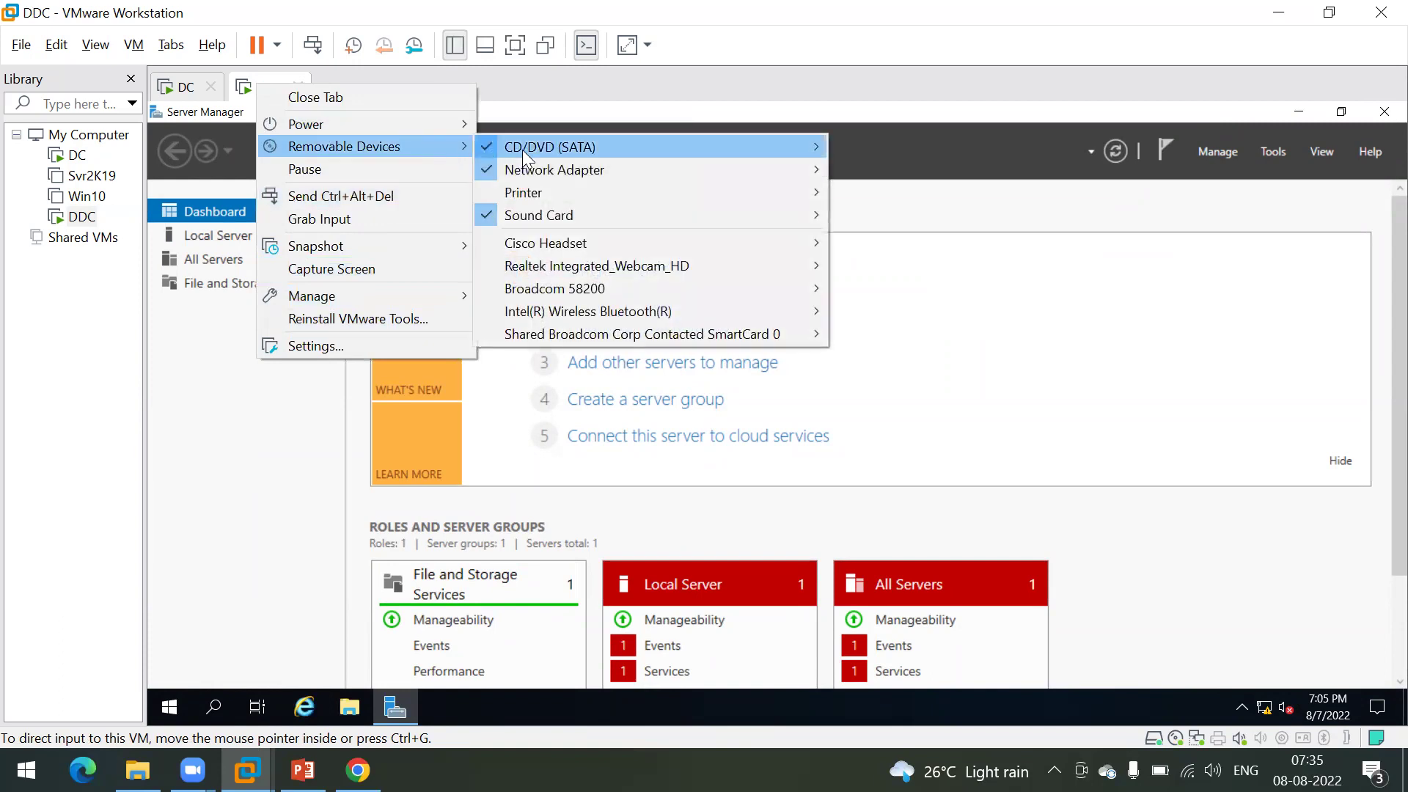
mouse_move(828, 151)
click(871, 170)
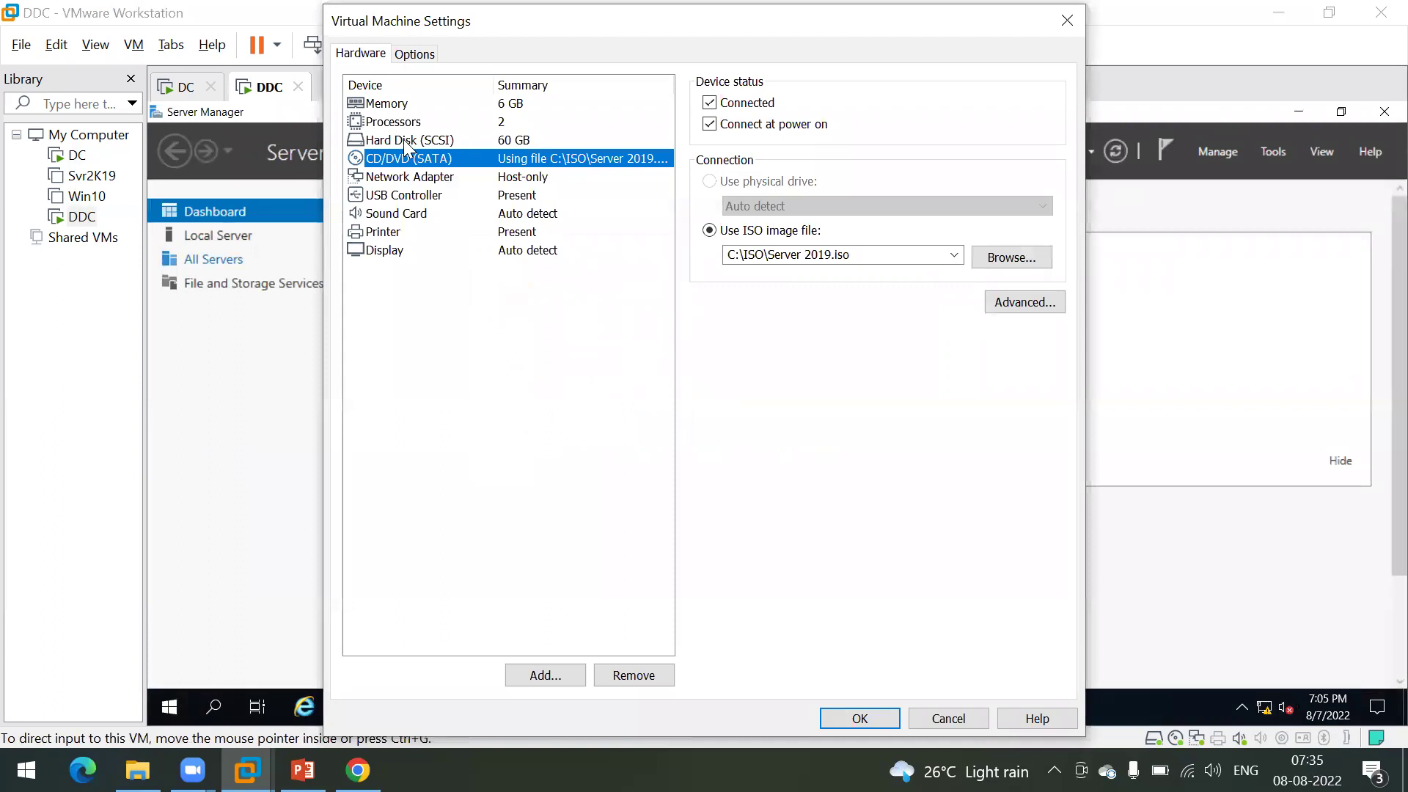
click(994, 266)
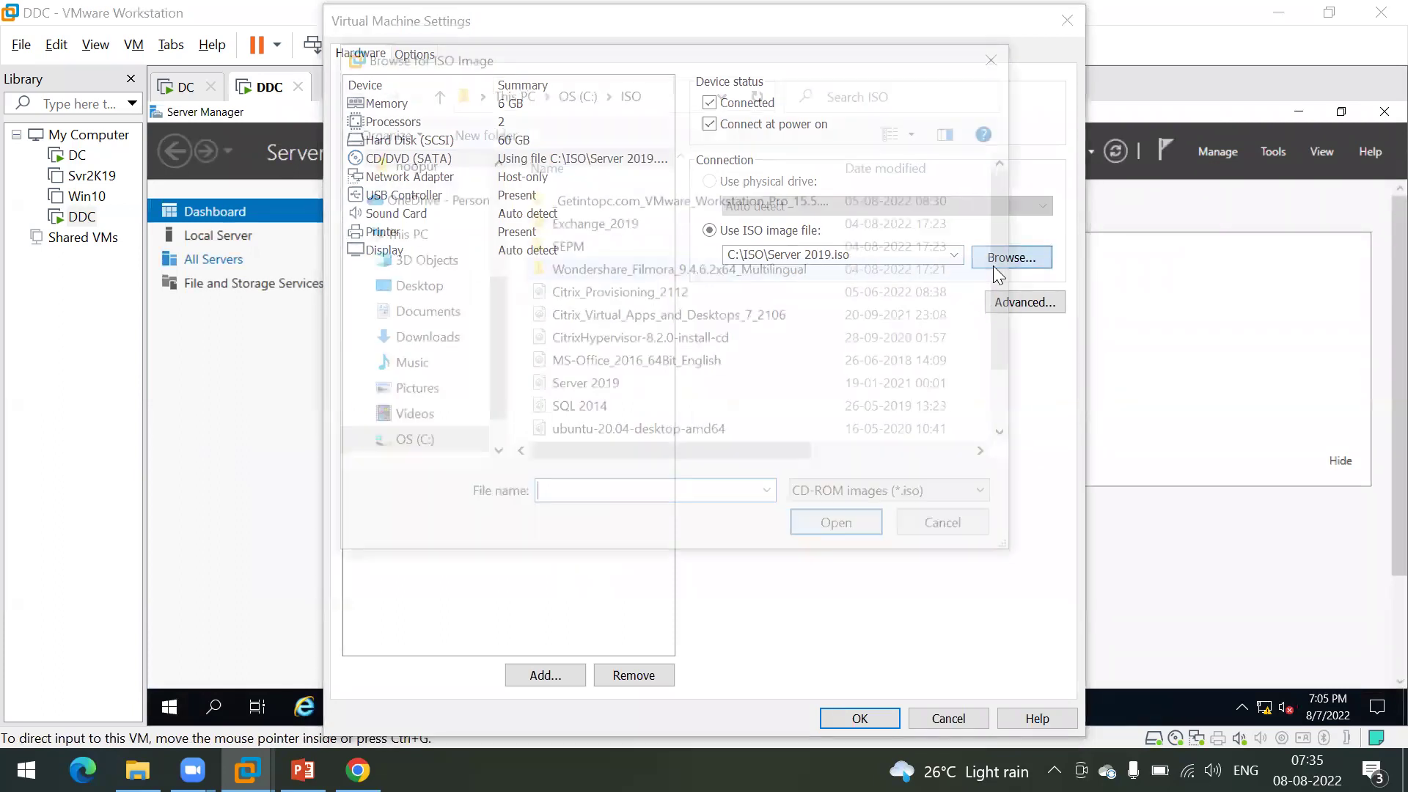
double_click(632, 321)
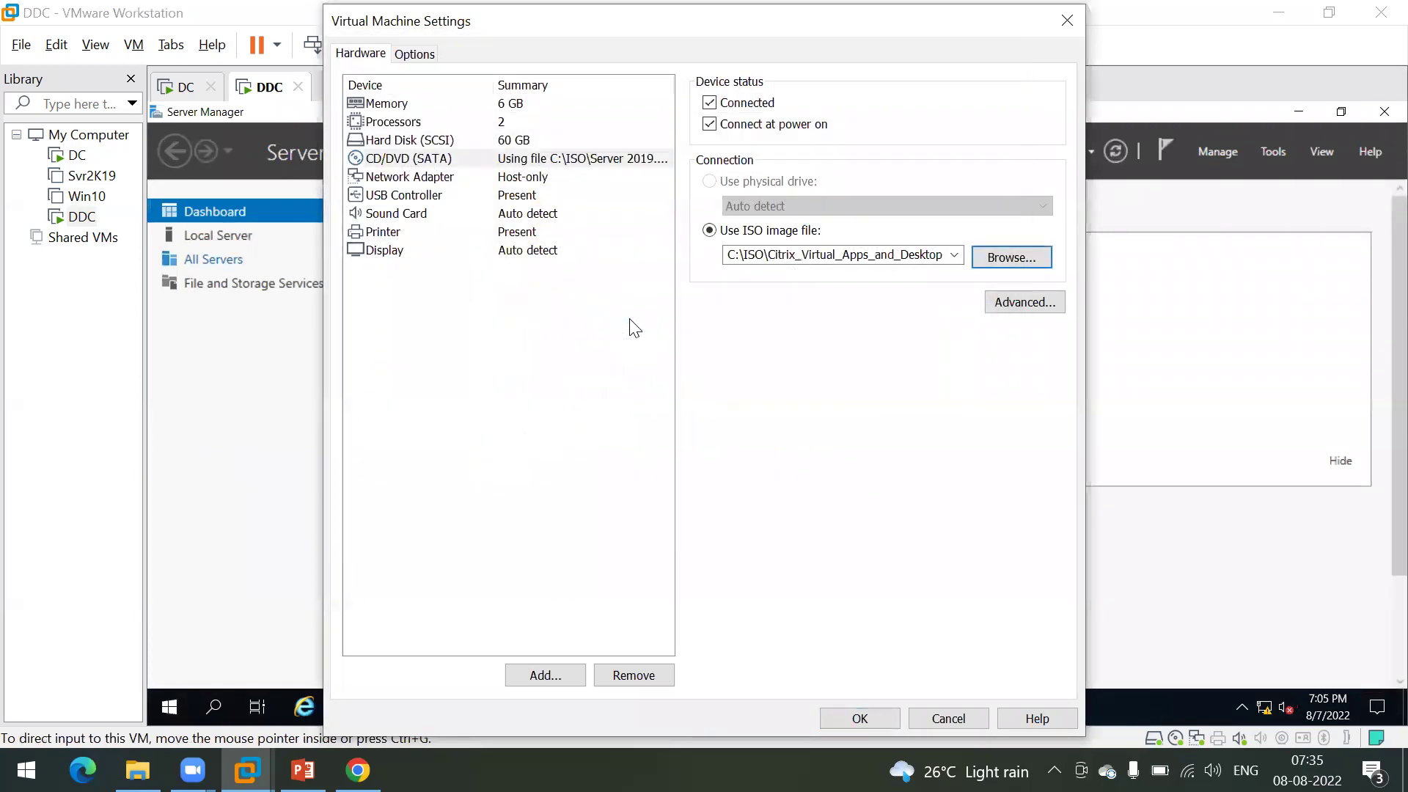
click(857, 719)
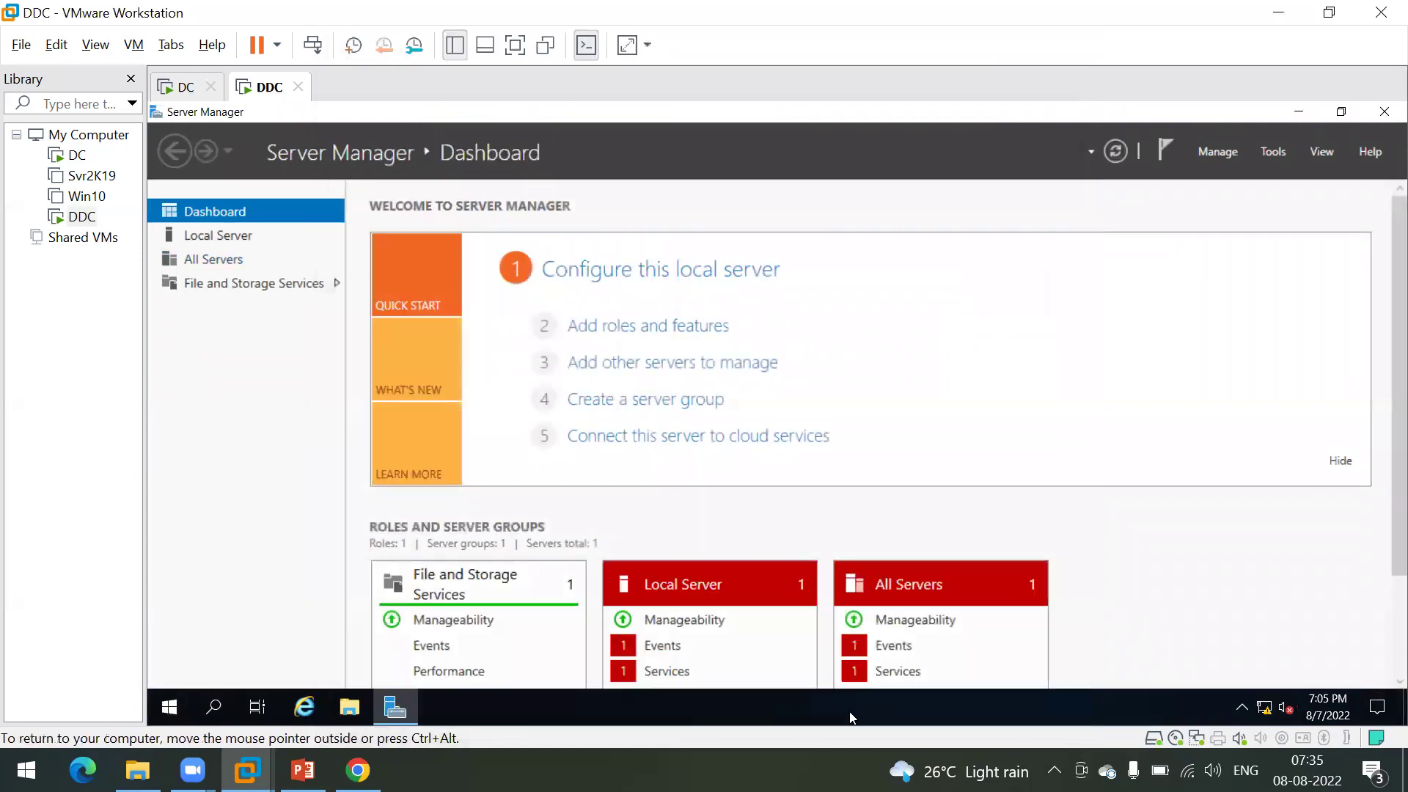
Step: From This PC in File Explorer, run the installer from DVD Drive (D:) CVAD 2106
click(1298, 110)
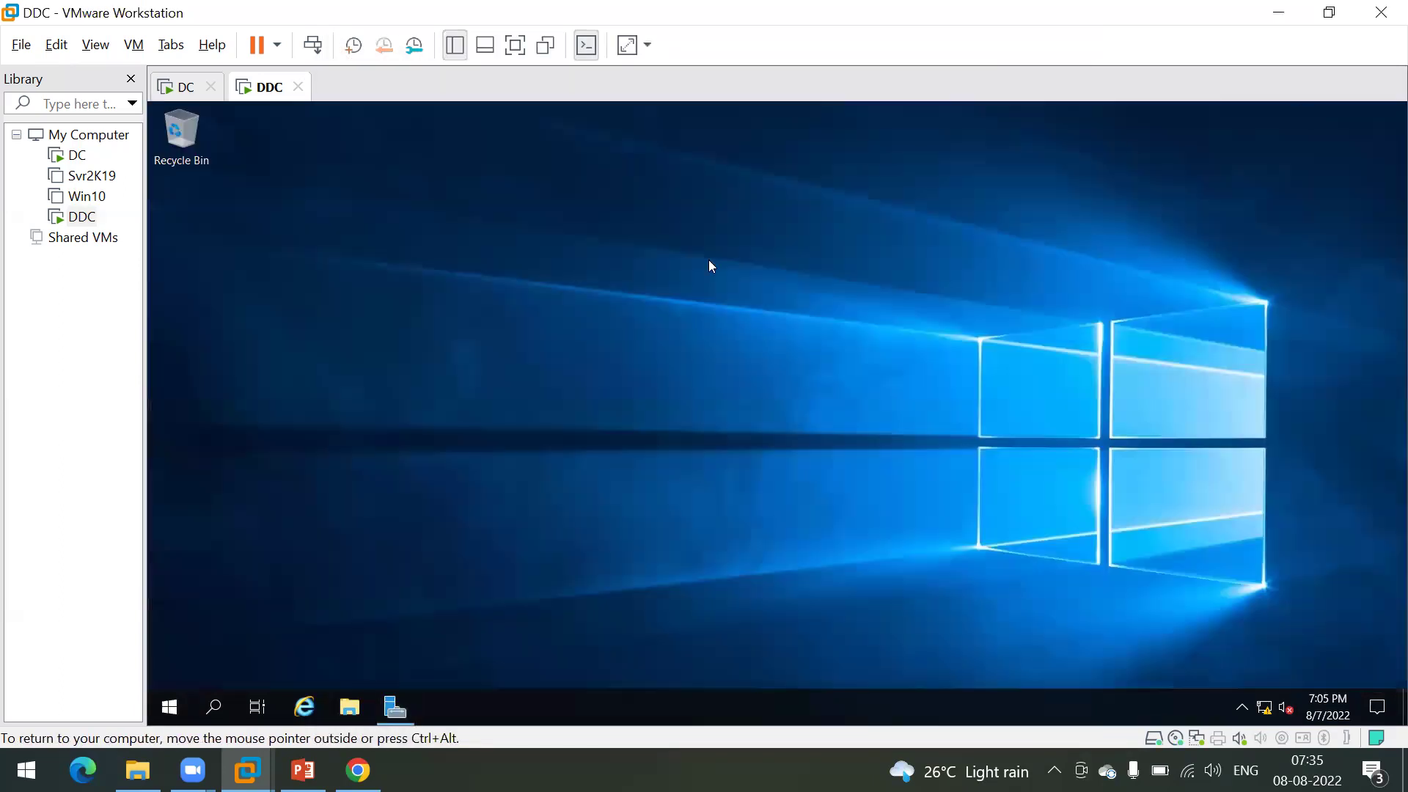
click(363, 695)
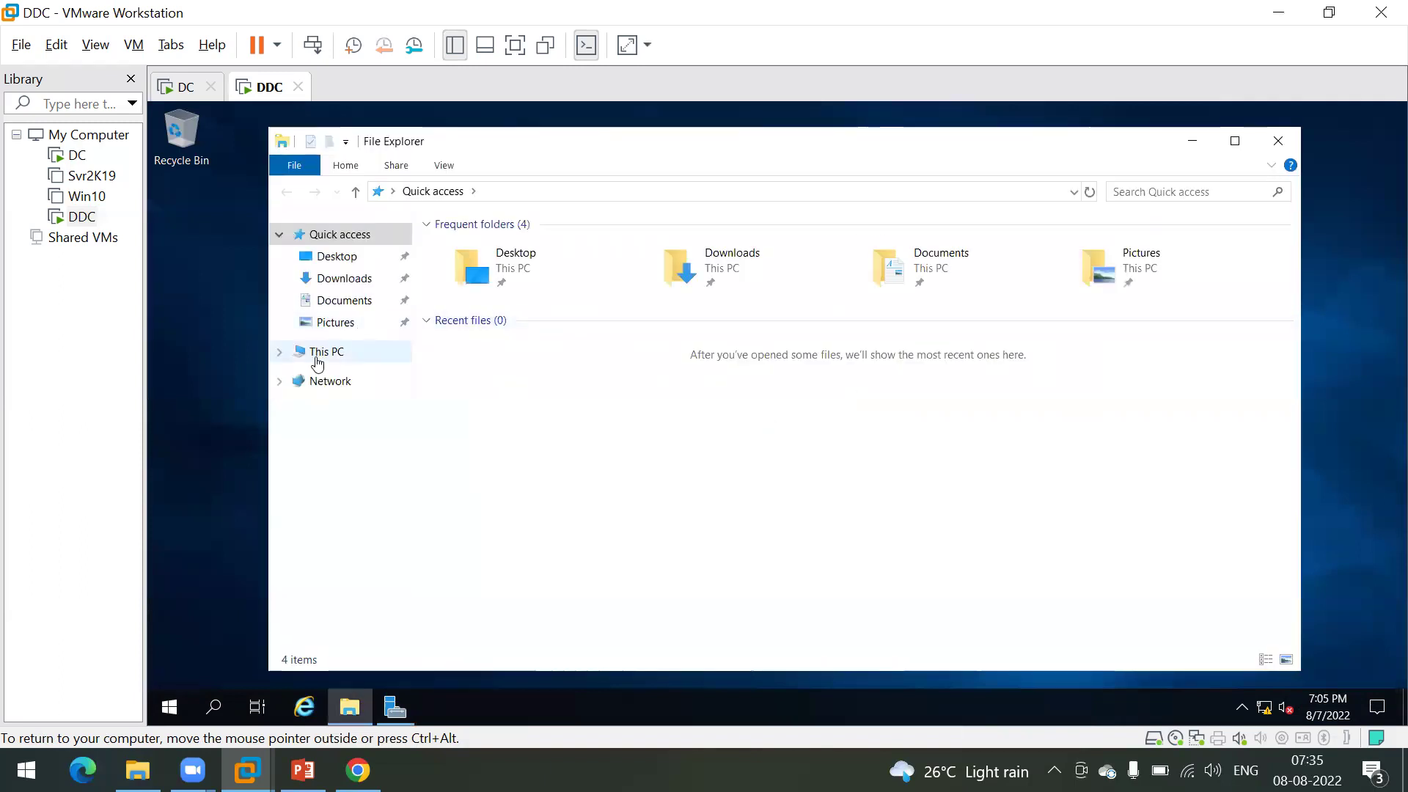
click(317, 353)
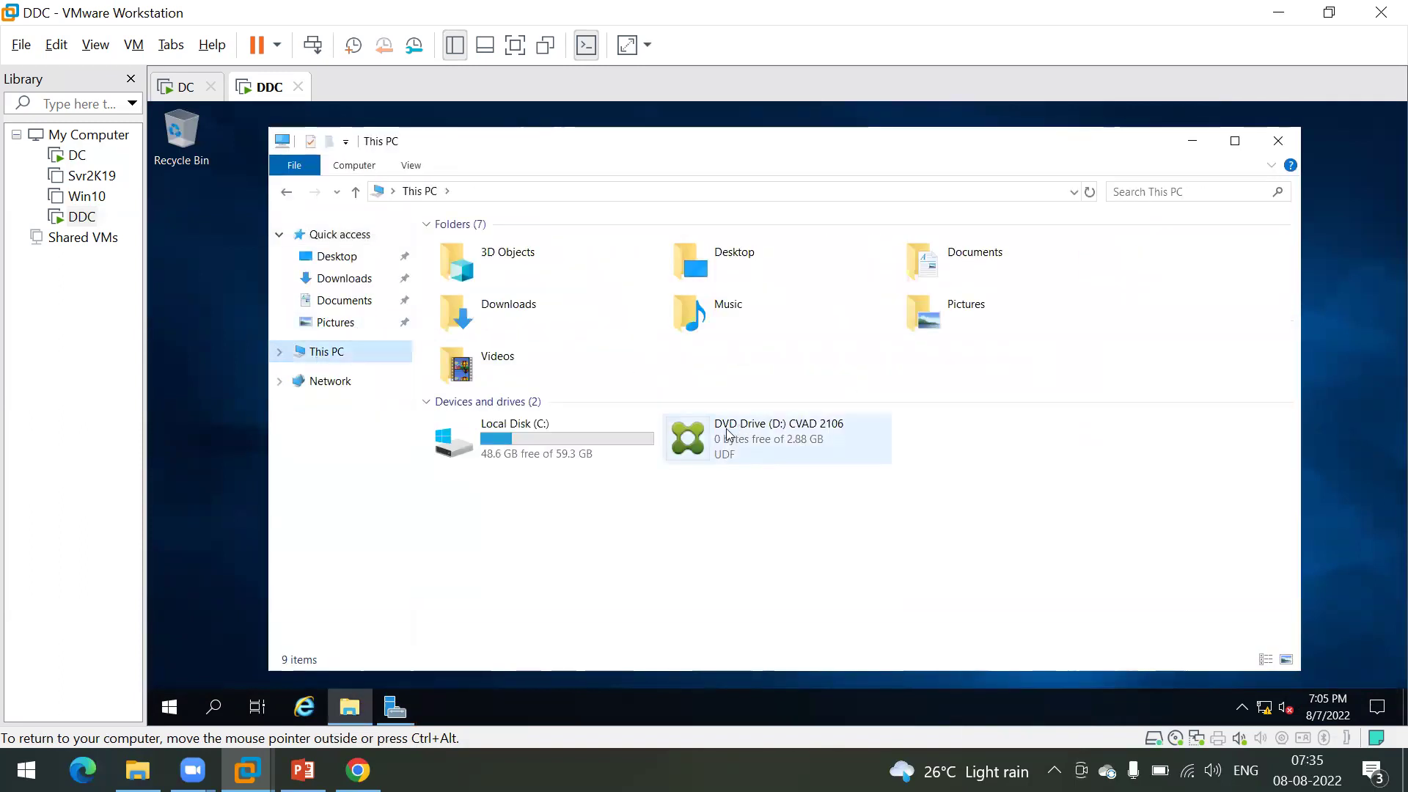
right_click(756, 430)
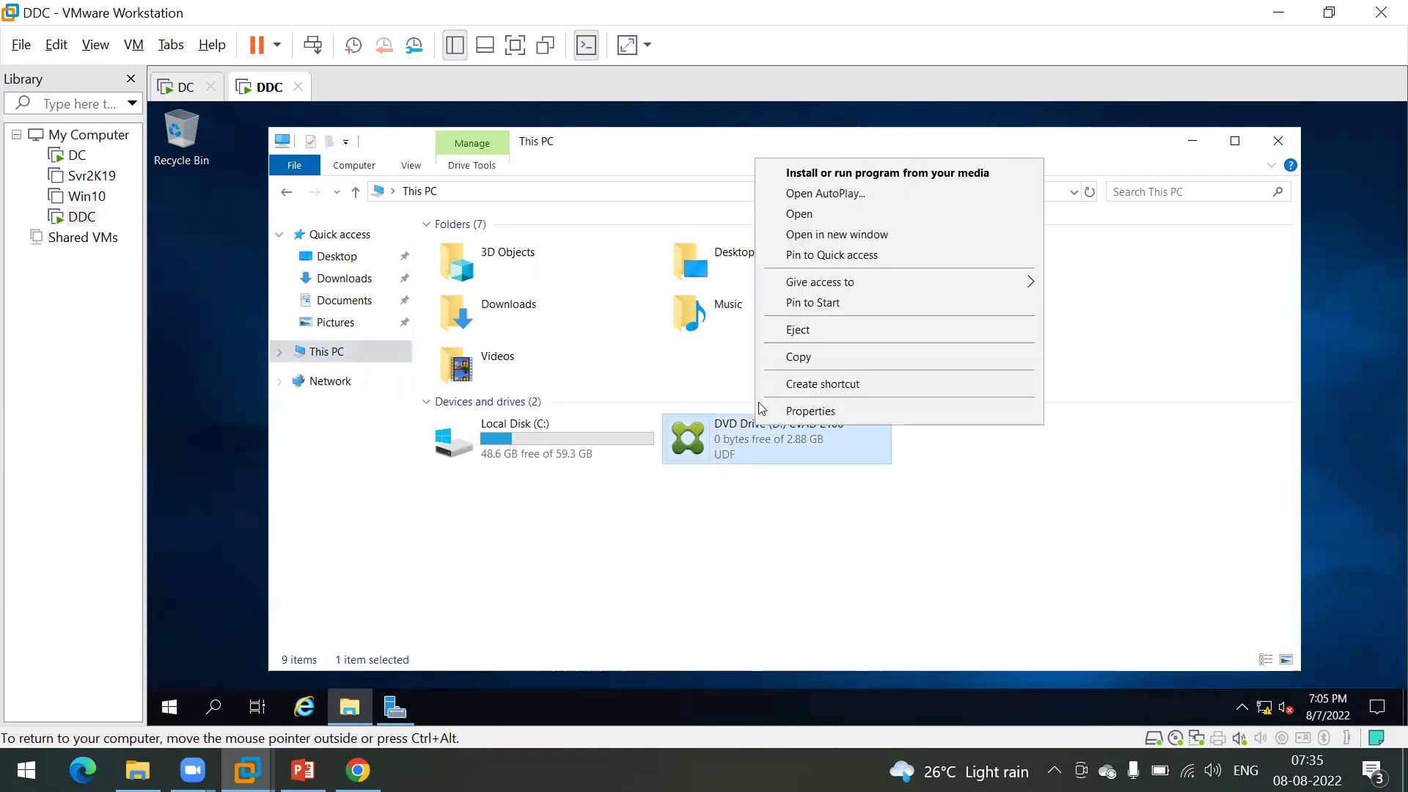
click(828, 174)
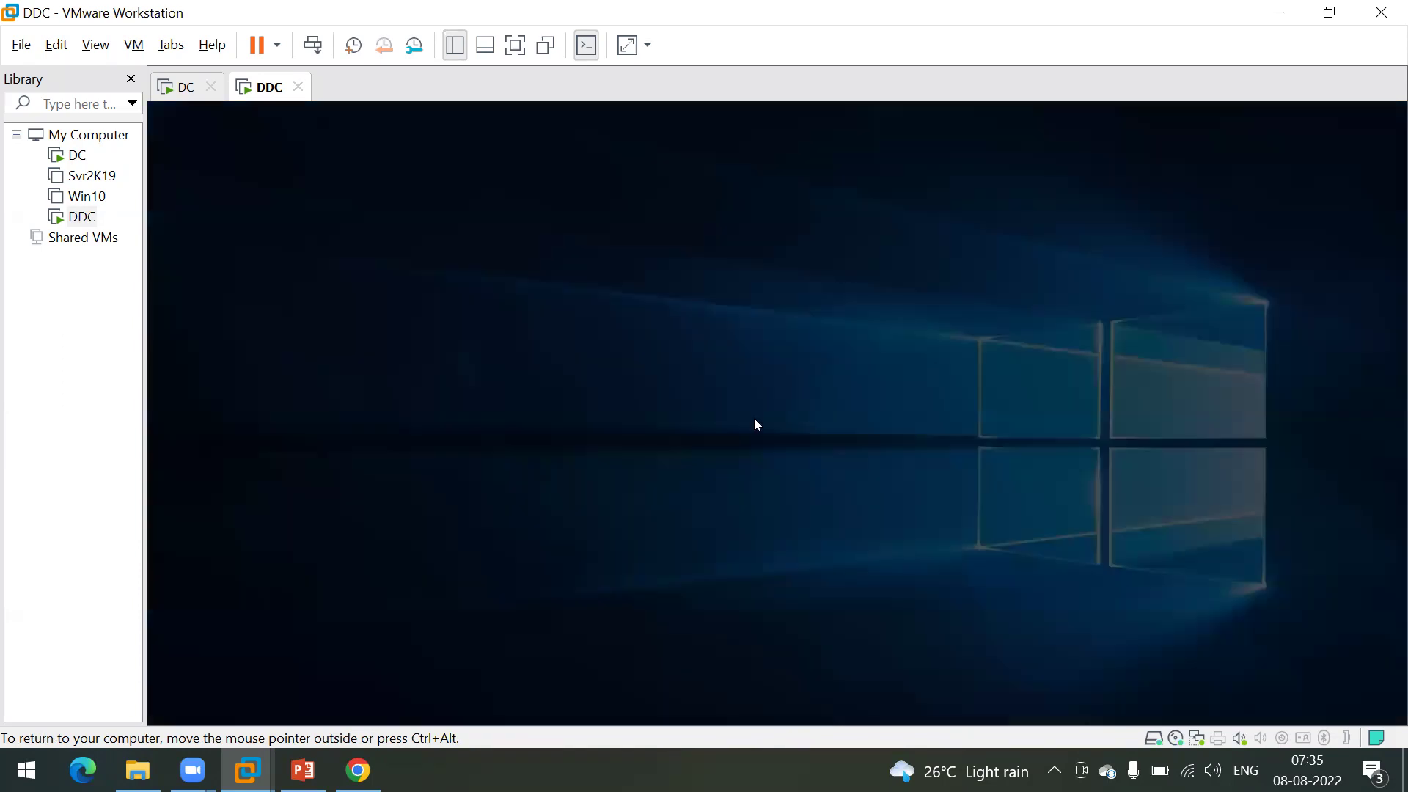
Step: Approve the UAC prompt, start Virtual Apps and Desktops setup, and choose Delivery Controller
click(672, 529)
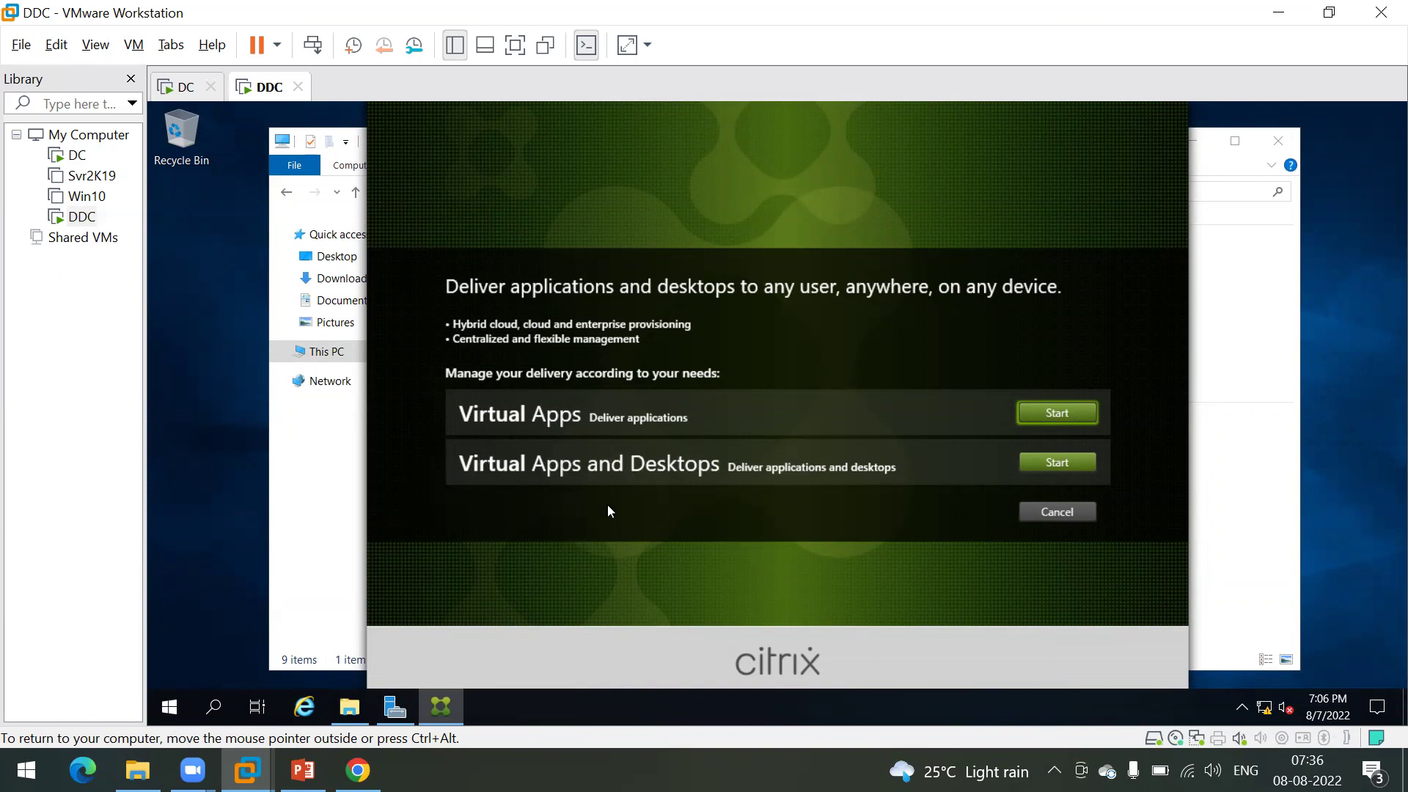
click(1064, 465)
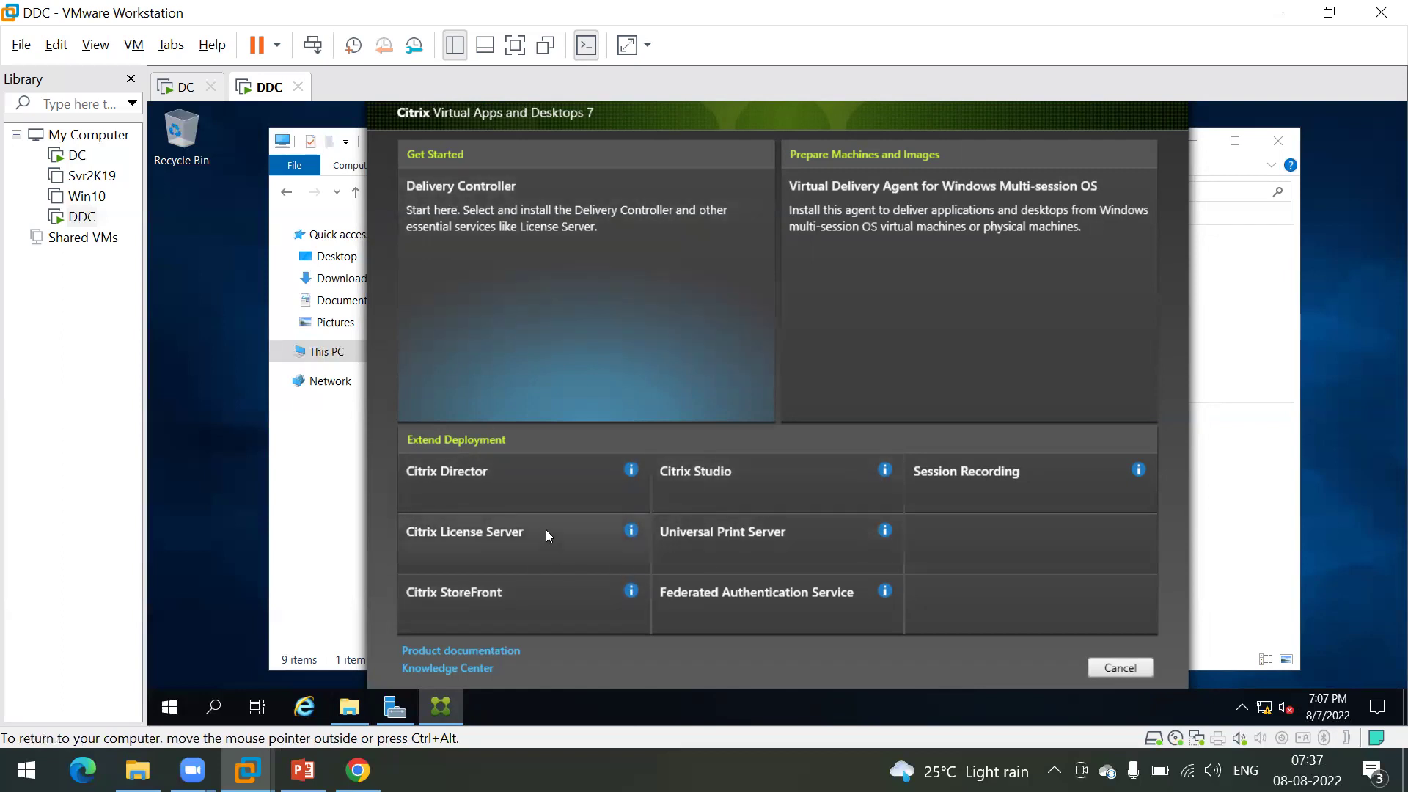
click(590, 267)
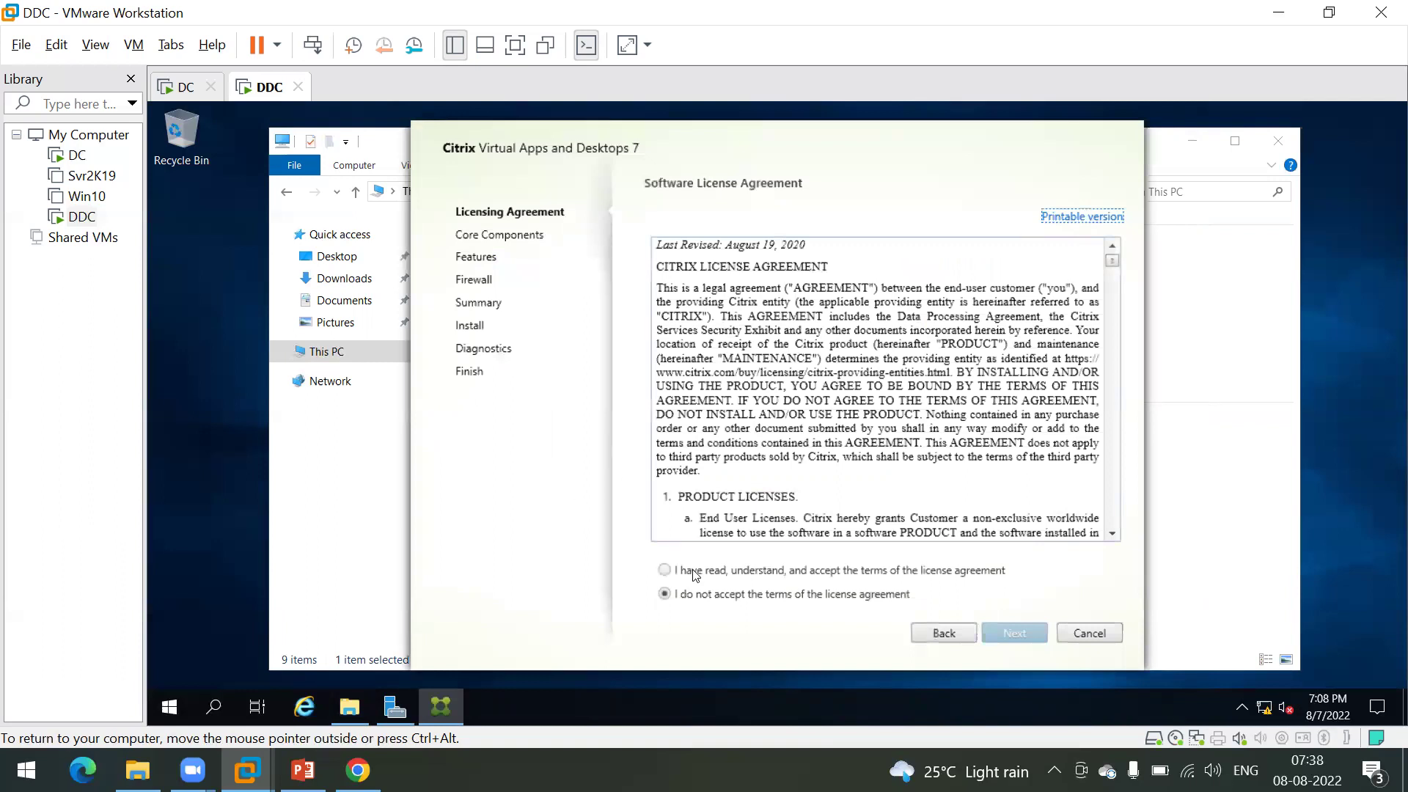
Step: Accept the Citrix license agreement terms and review the license text
click(726, 572)
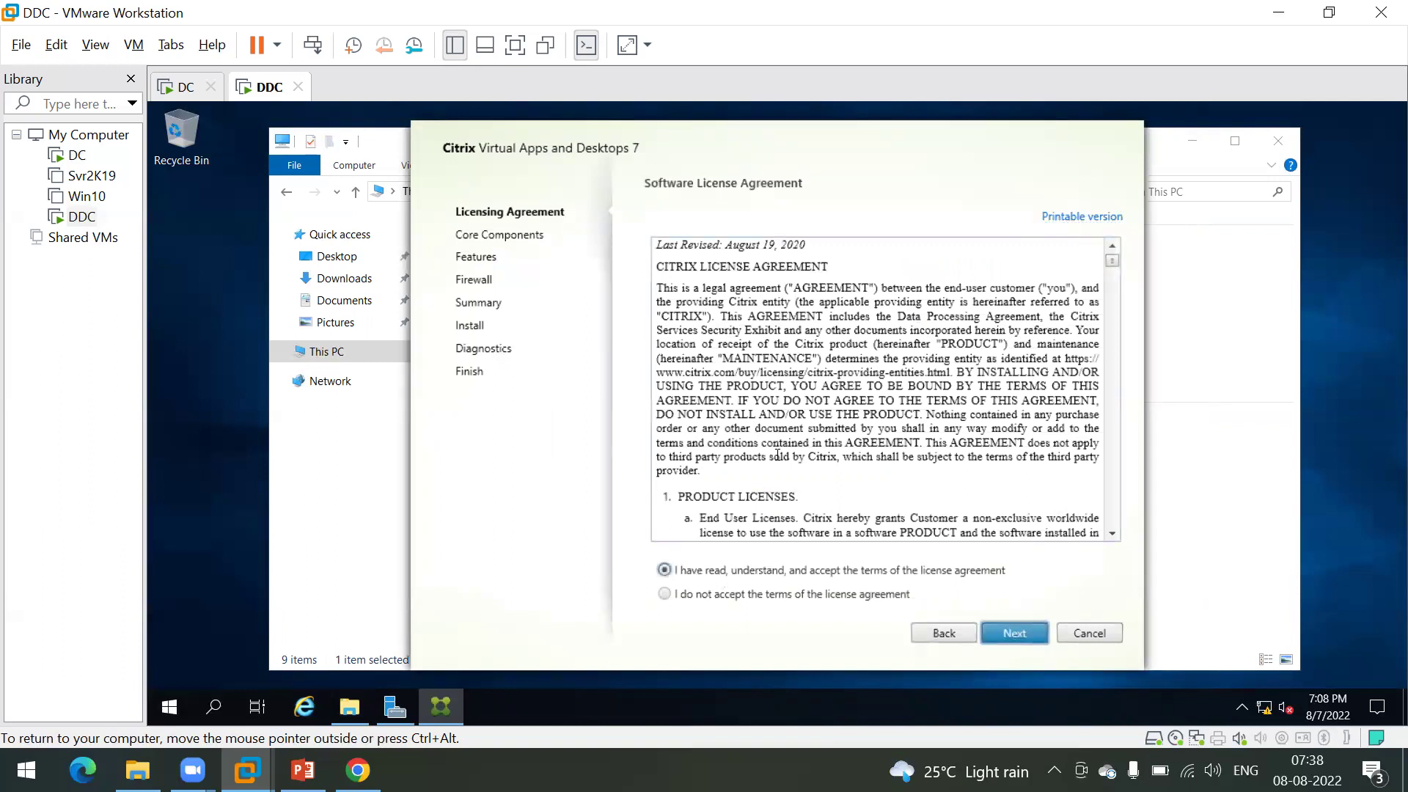
scroll(833, 399, down, 15)
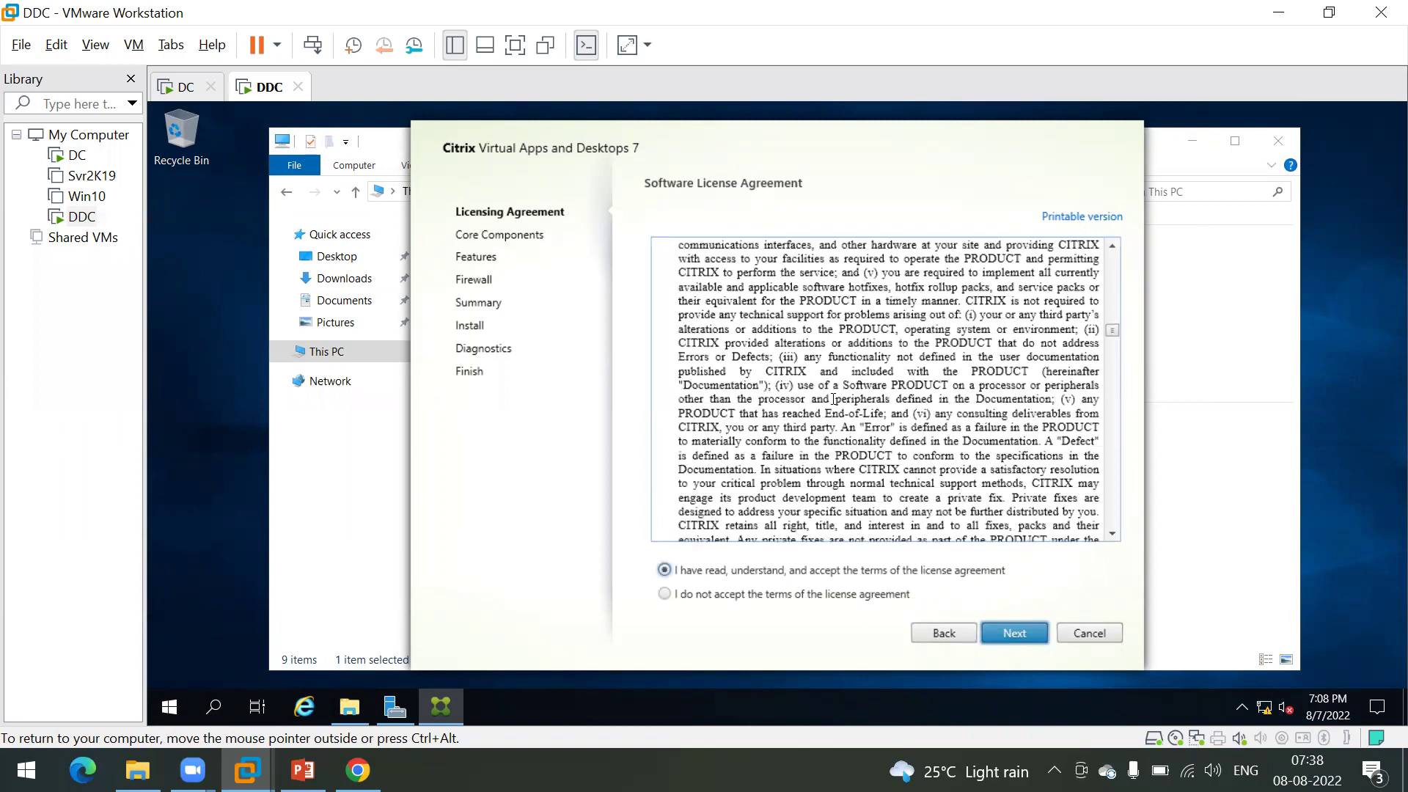
scroll(833, 399, up, 15)
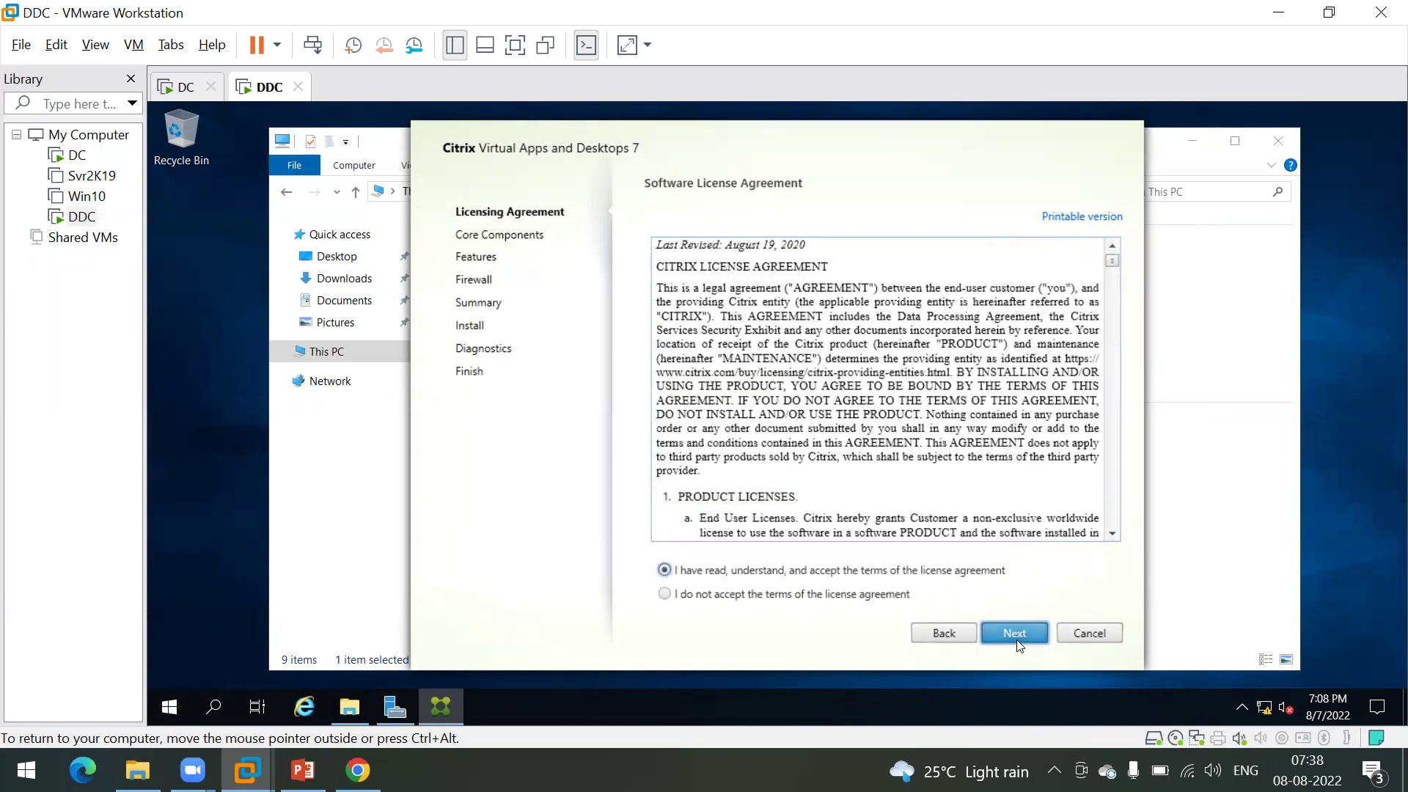
Step: Clear all core components, reselect Delivery Controller, Studio and License Server, then continue to Features
click(1013, 634)
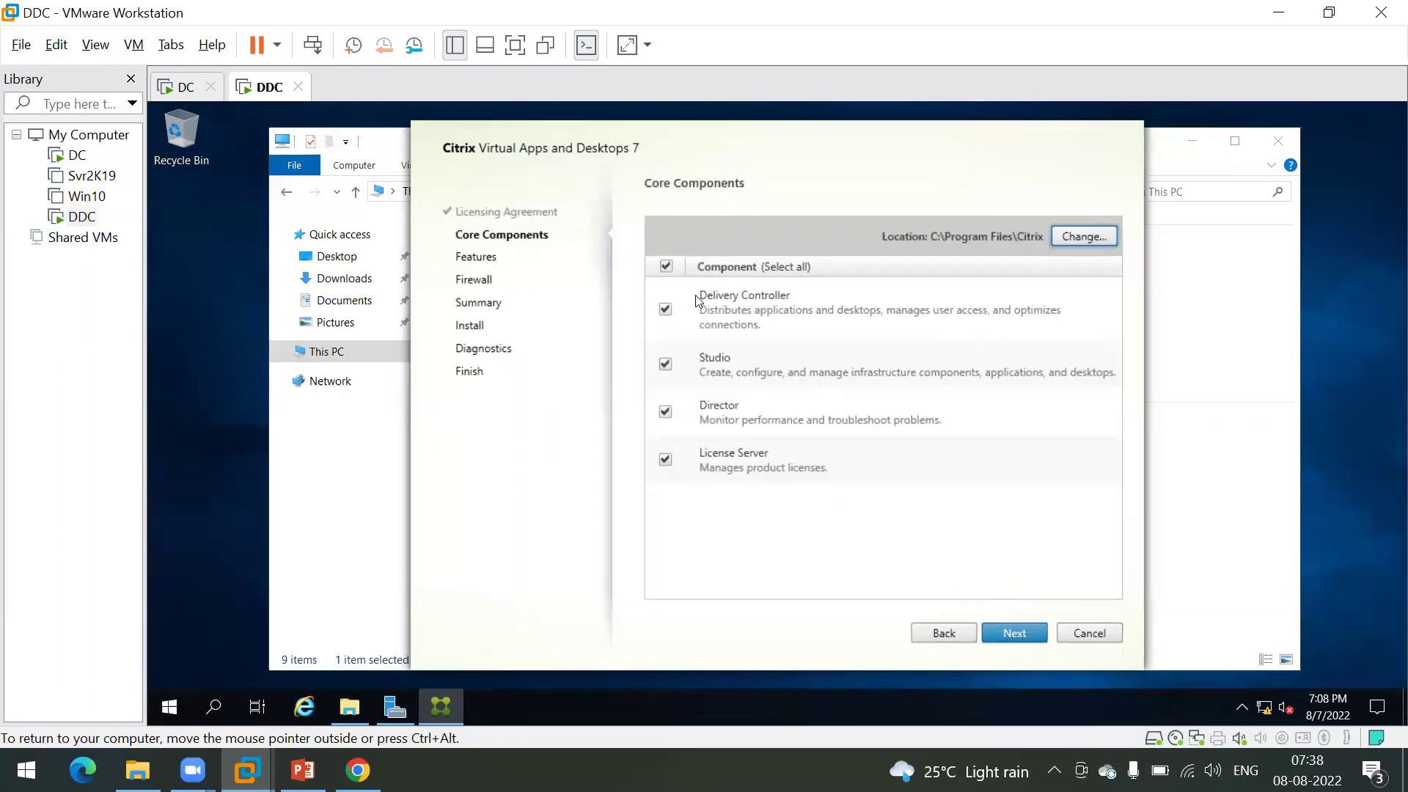
click(666, 266)
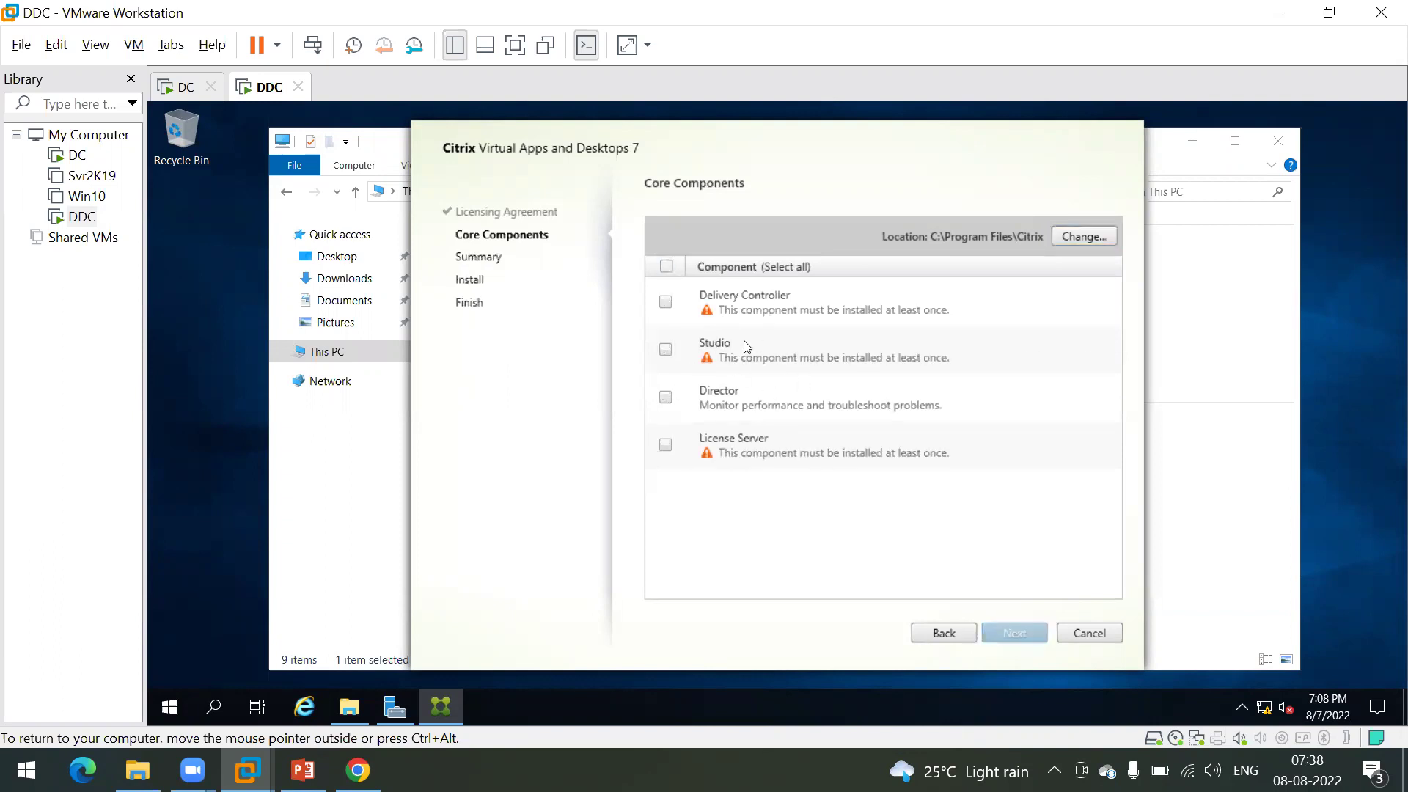
click(666, 308)
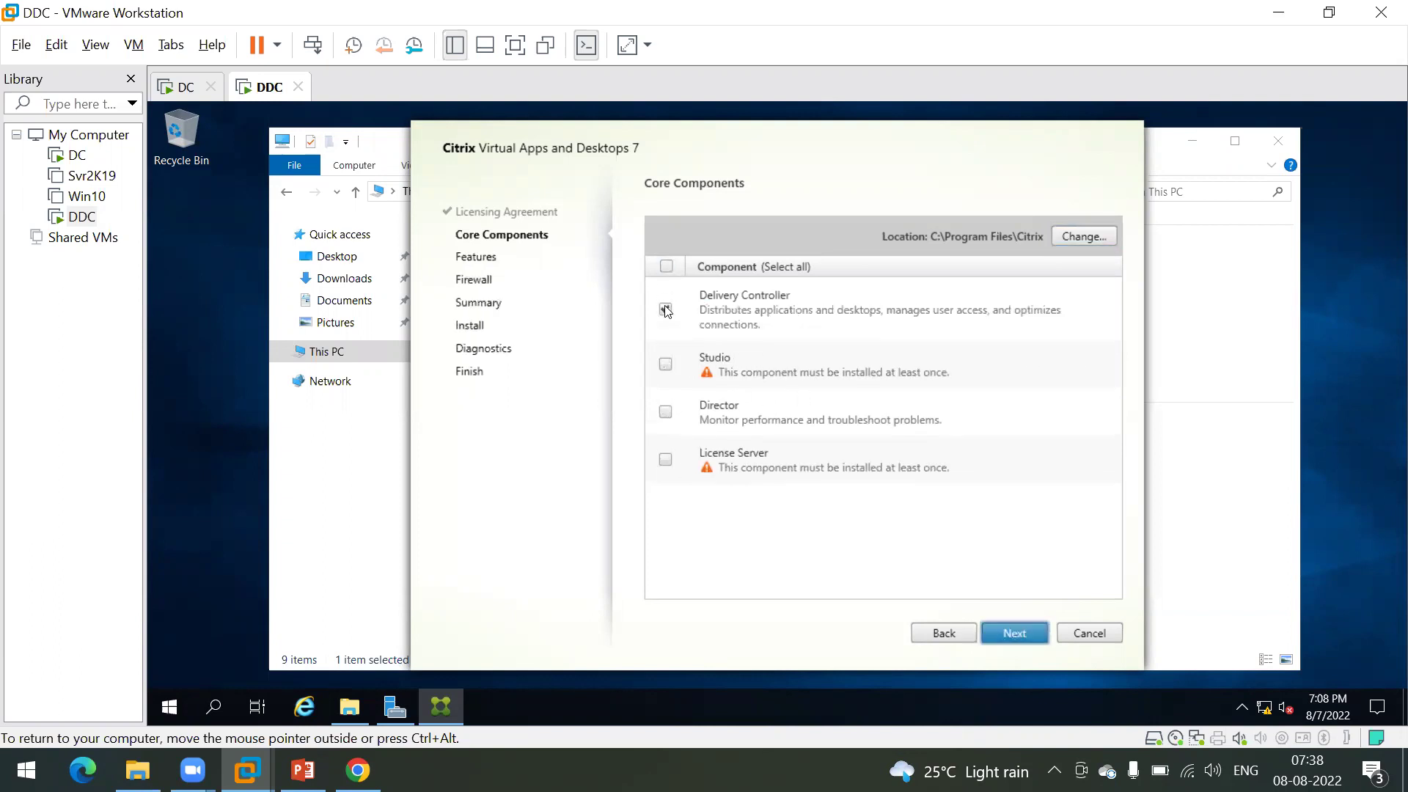
click(665, 365)
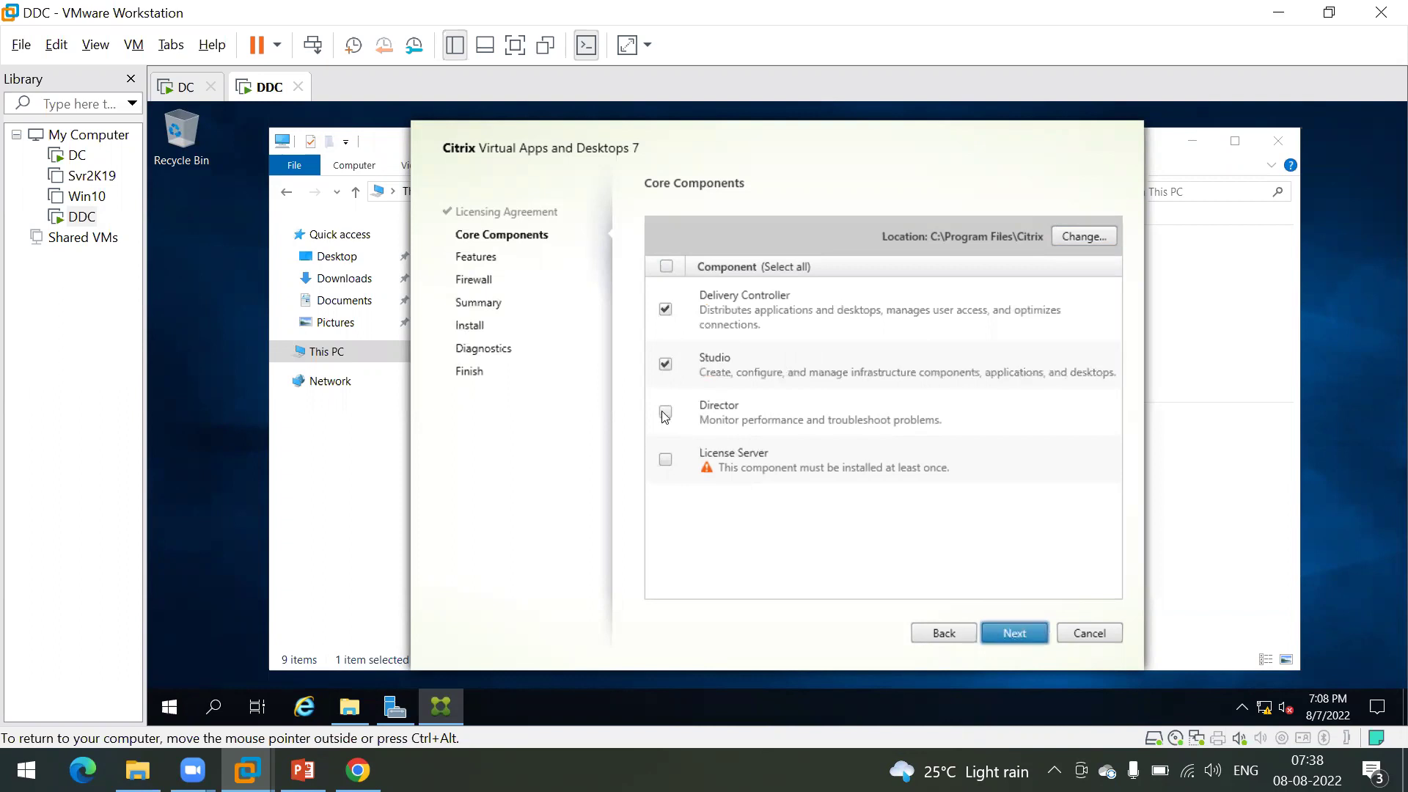
click(665, 459)
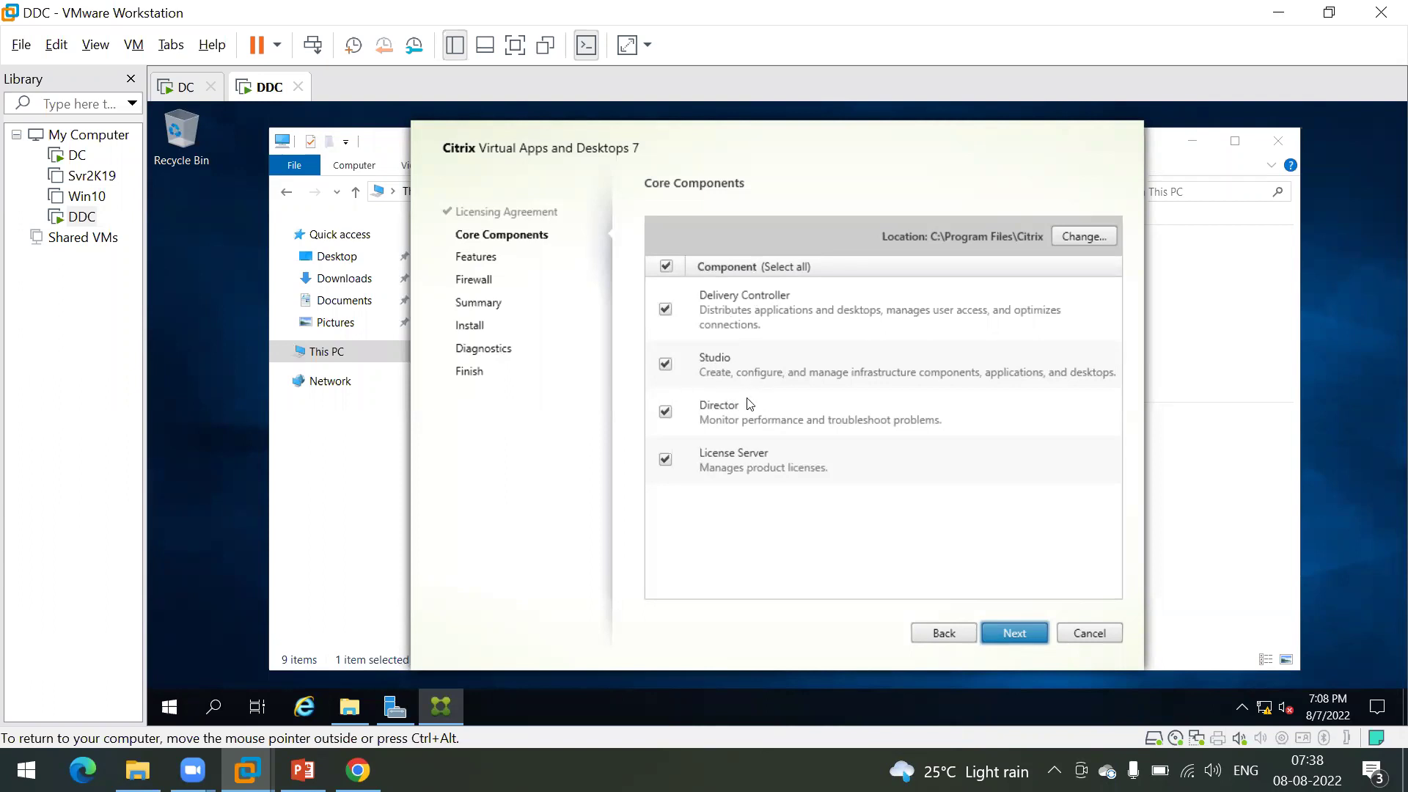
click(1011, 634)
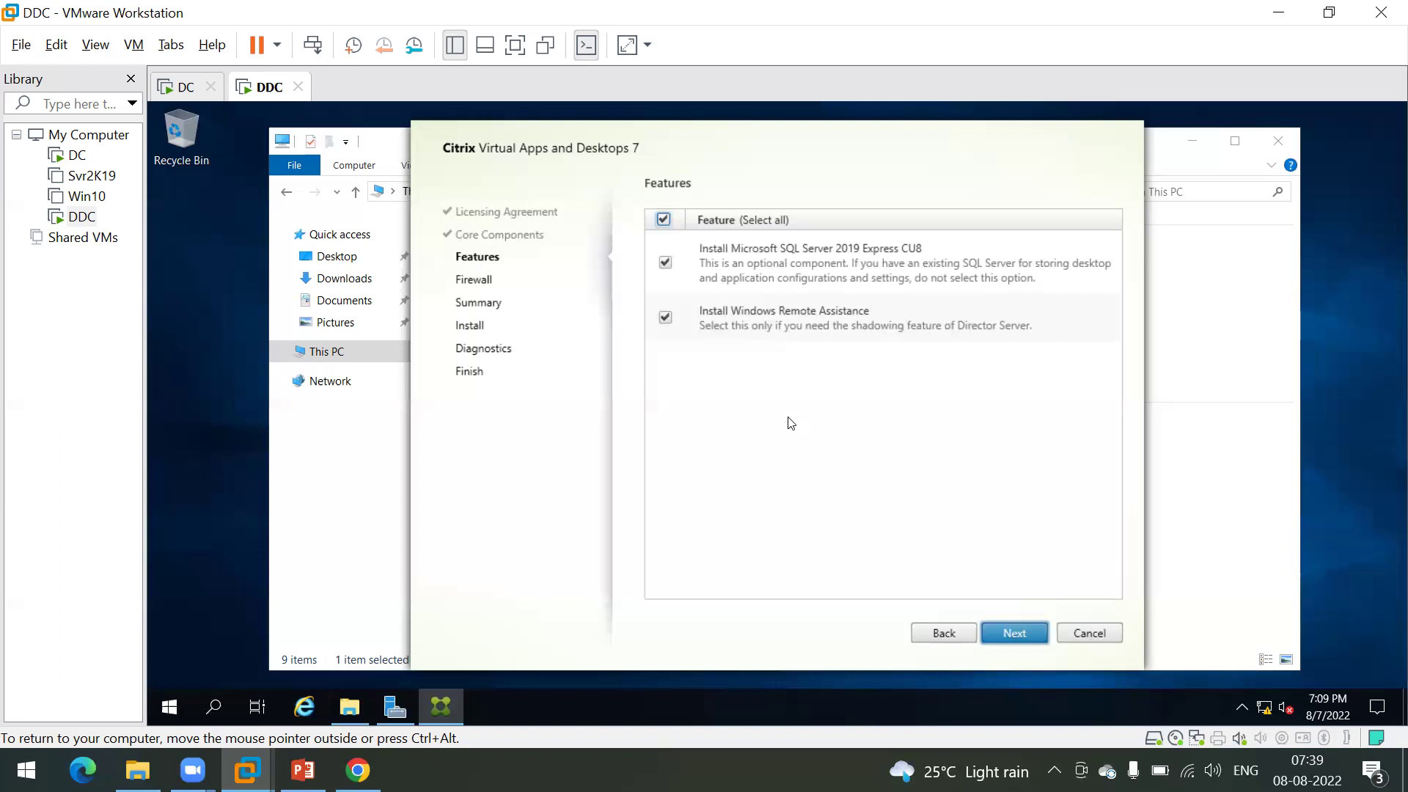
click(1011, 633)
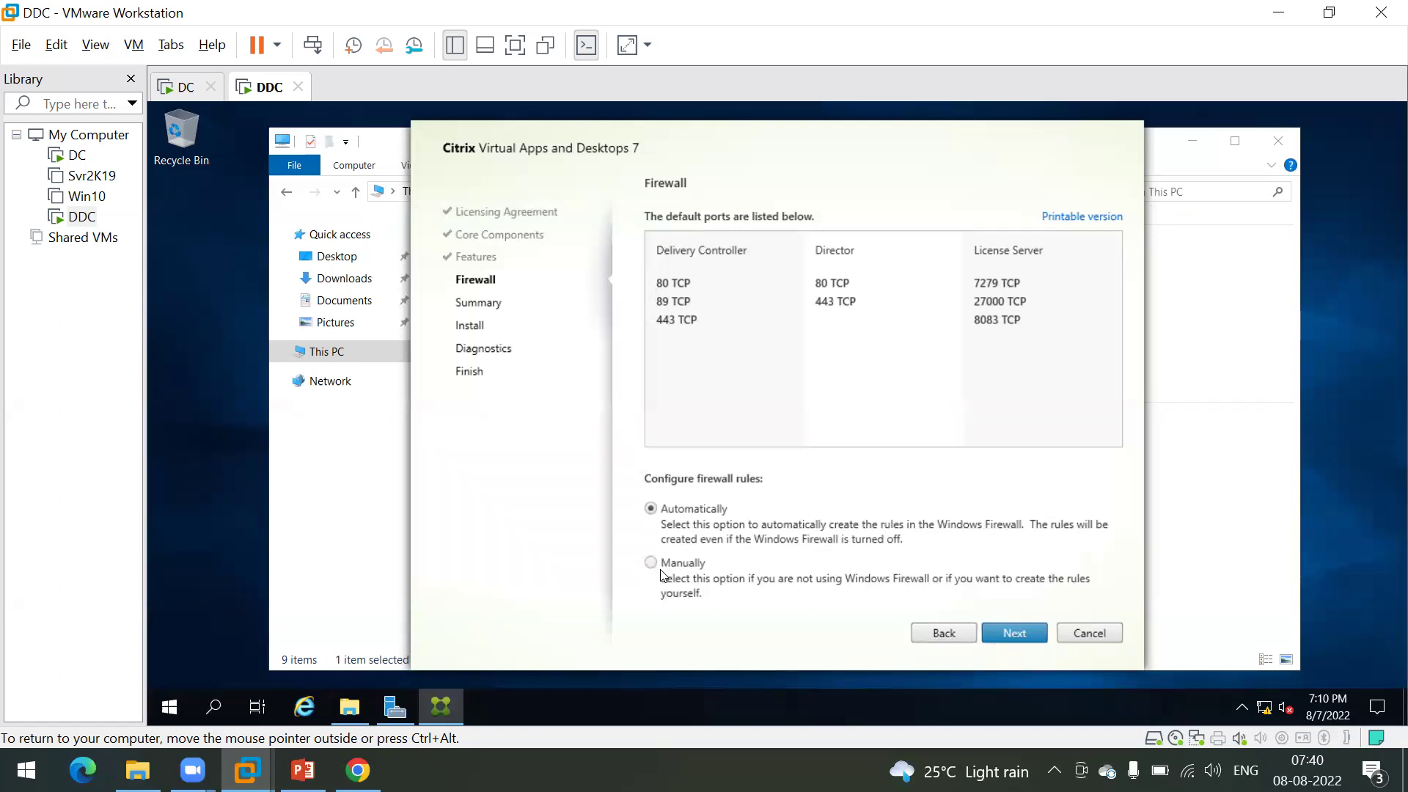
Step: Keep firewall rules on Automatically after briefly choosing Manually, and proceed to the Summary
click(690, 570)
click(688, 513)
click(1018, 632)
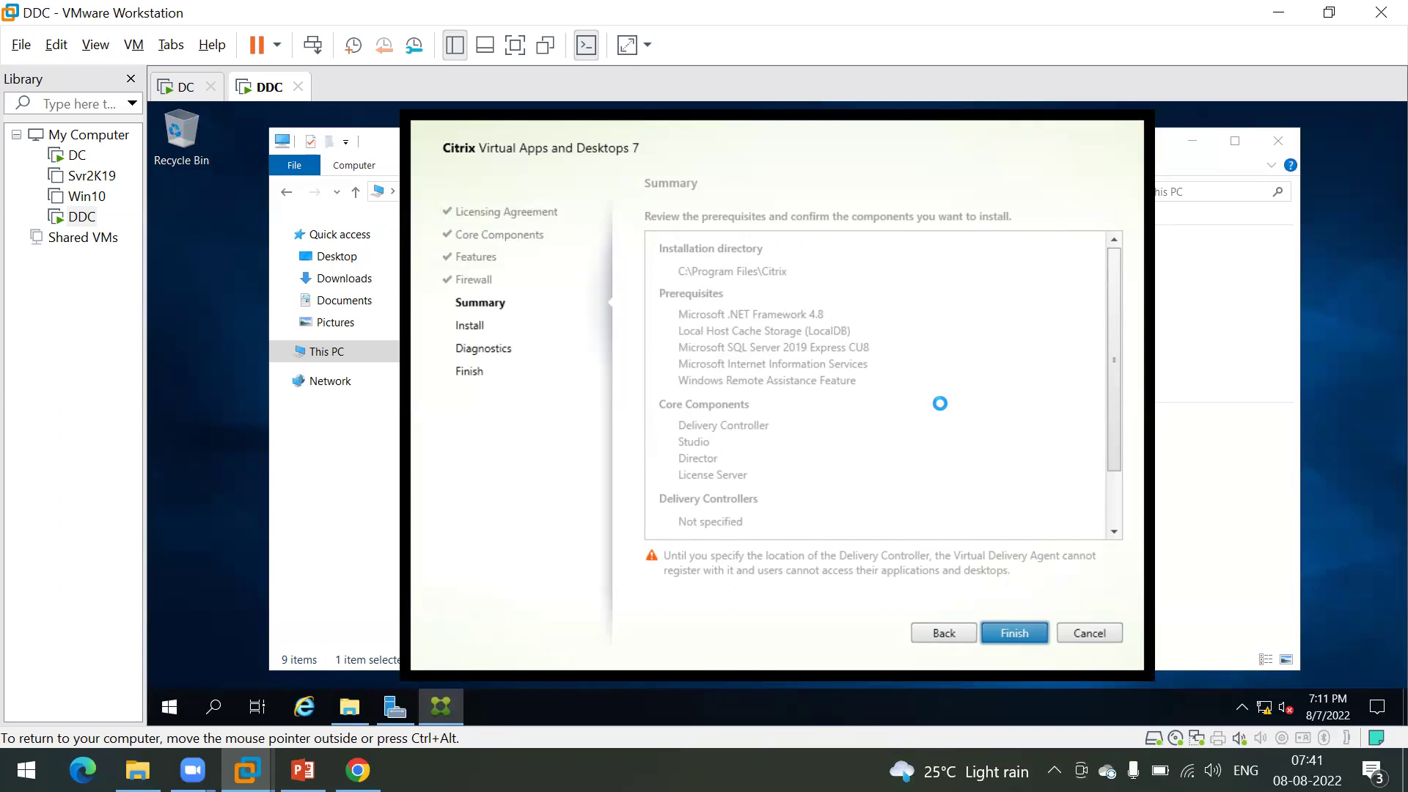
Step: Review the Summary's prerequisites and components, then start the installation
scroll(943, 407, down, 1)
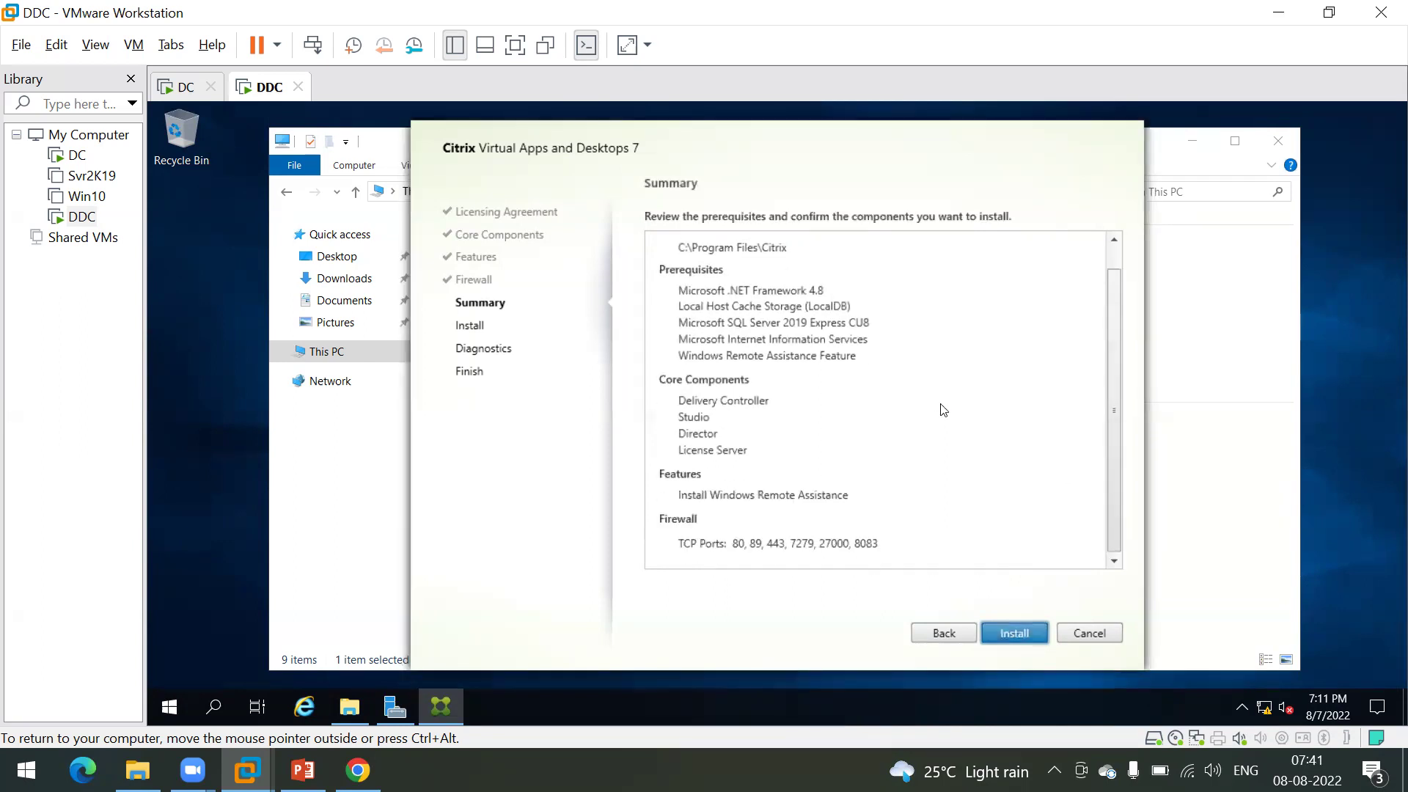
scroll(942, 409, up, 1)
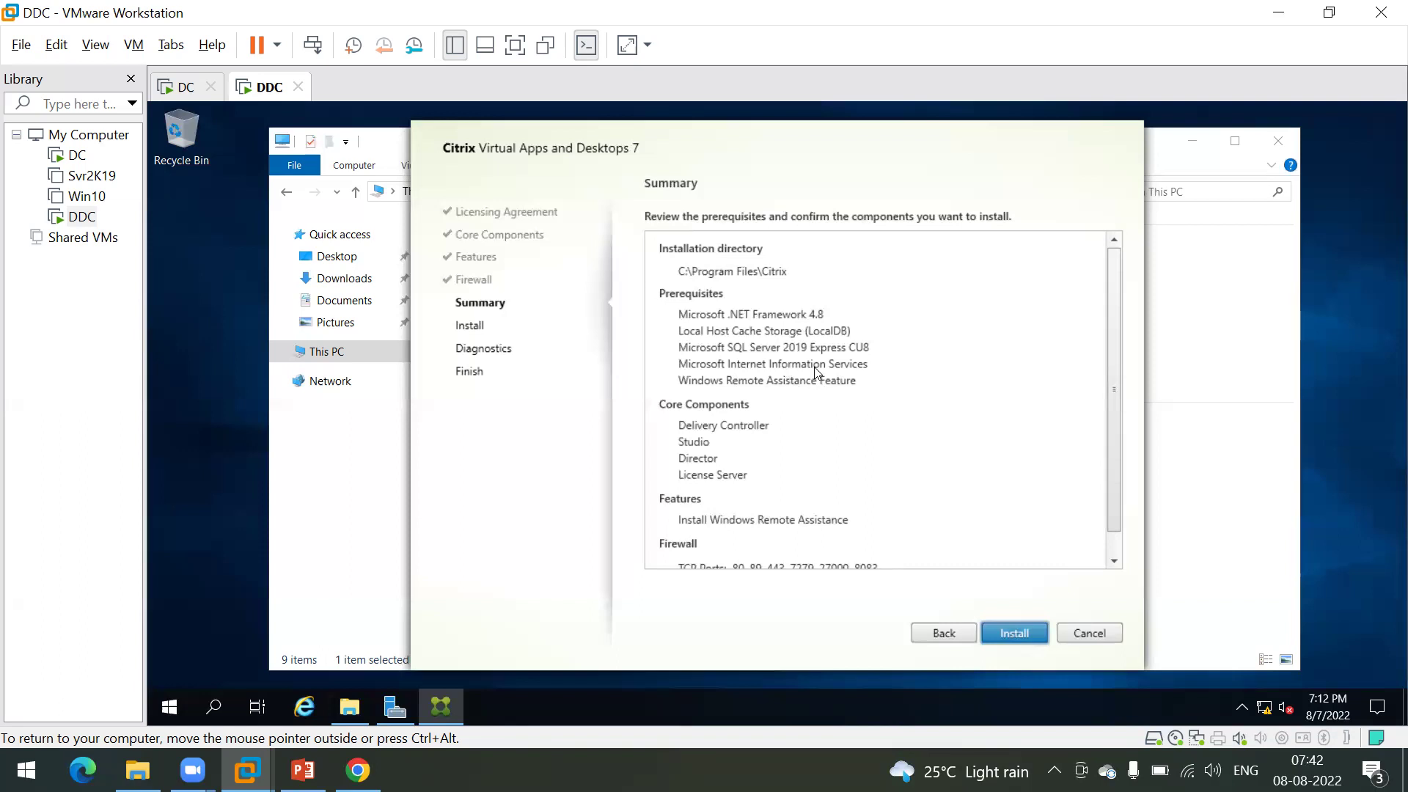
scroll(816, 372, down, 1)
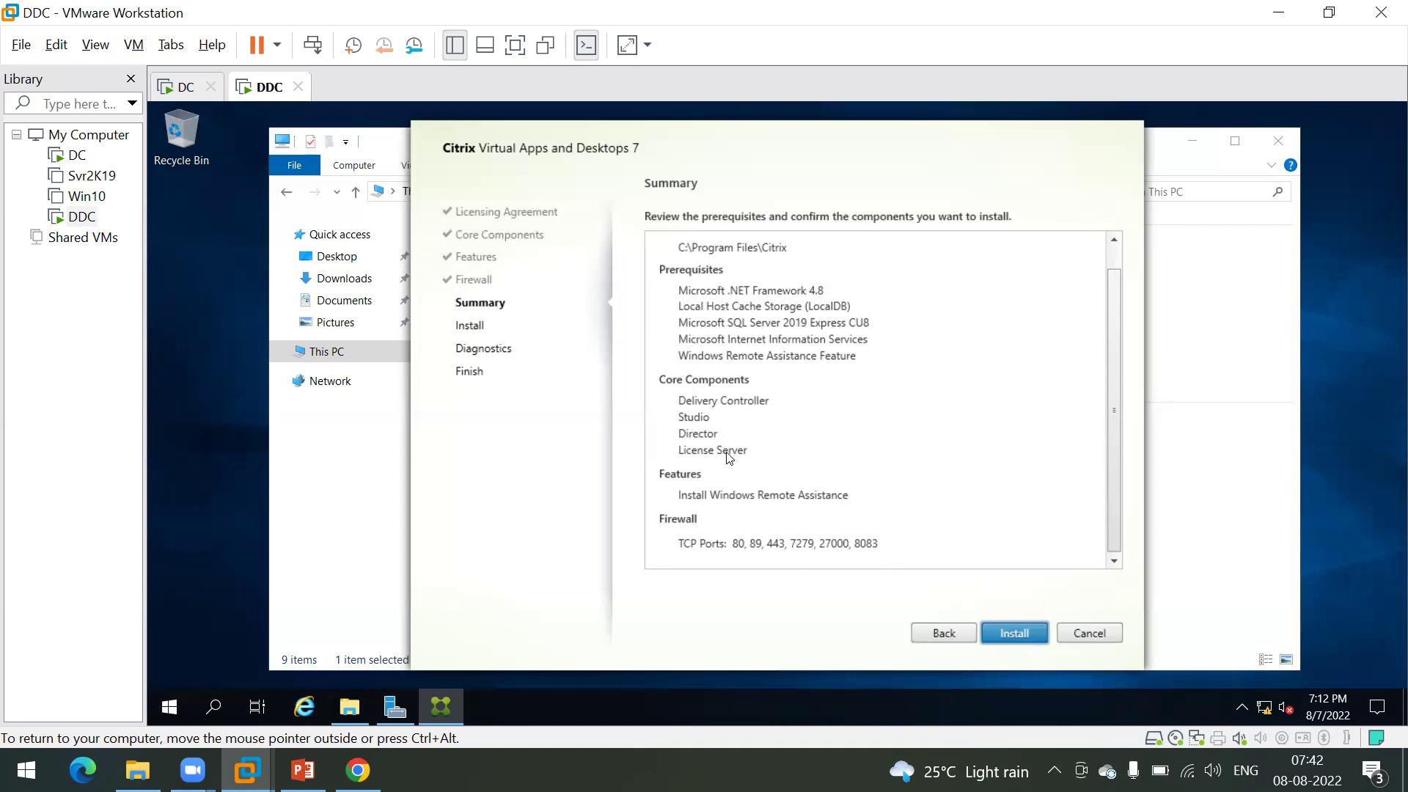
click(1016, 630)
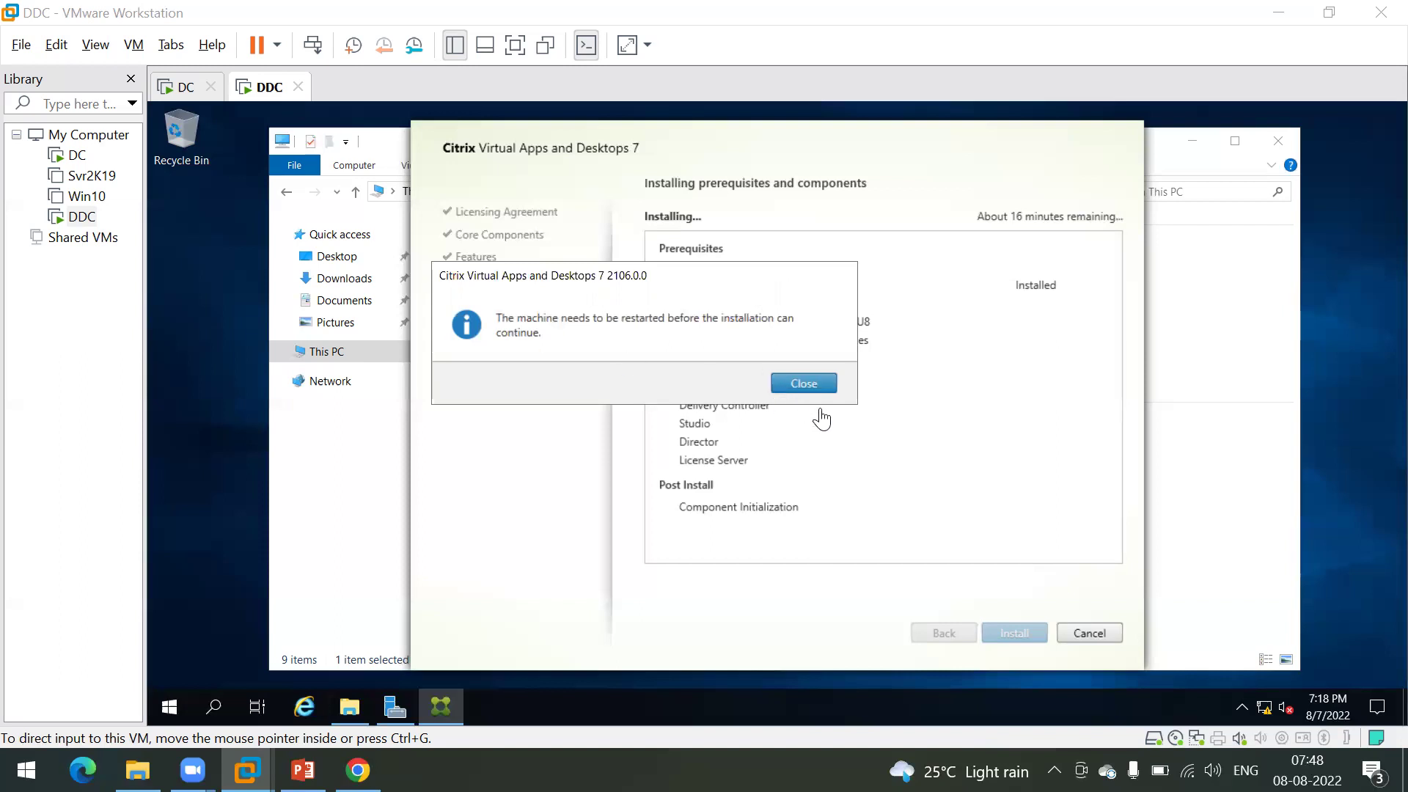
Step: Give the DDC VM input focus once prerequisites finish and the restart prompt appears
click(814, 388)
Step: Close the Citrix restart message so the DDC VM reboots
click(814, 388)
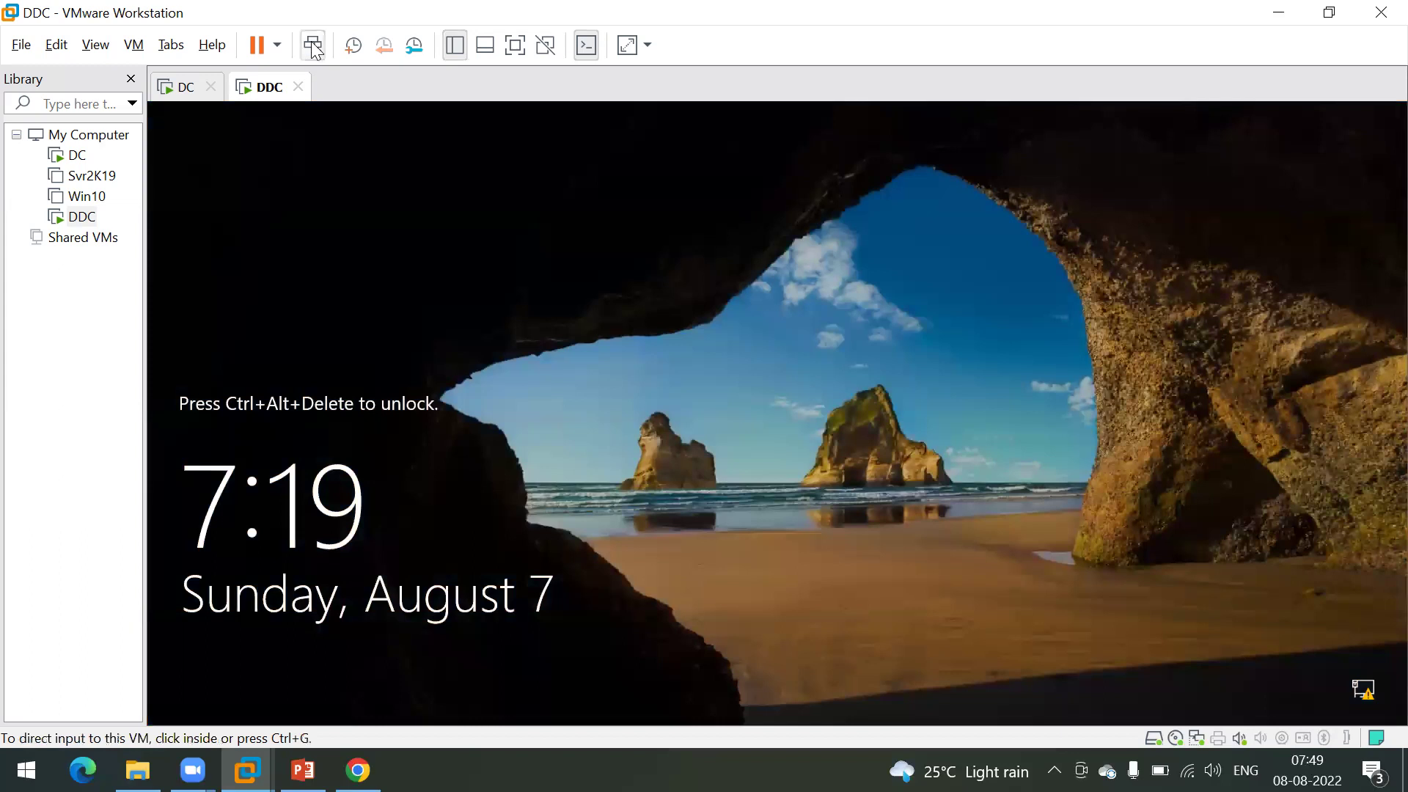
Step: Sign in to the DDC VM with the account password and cancel the Shutdown Event Tracker
click(313, 45)
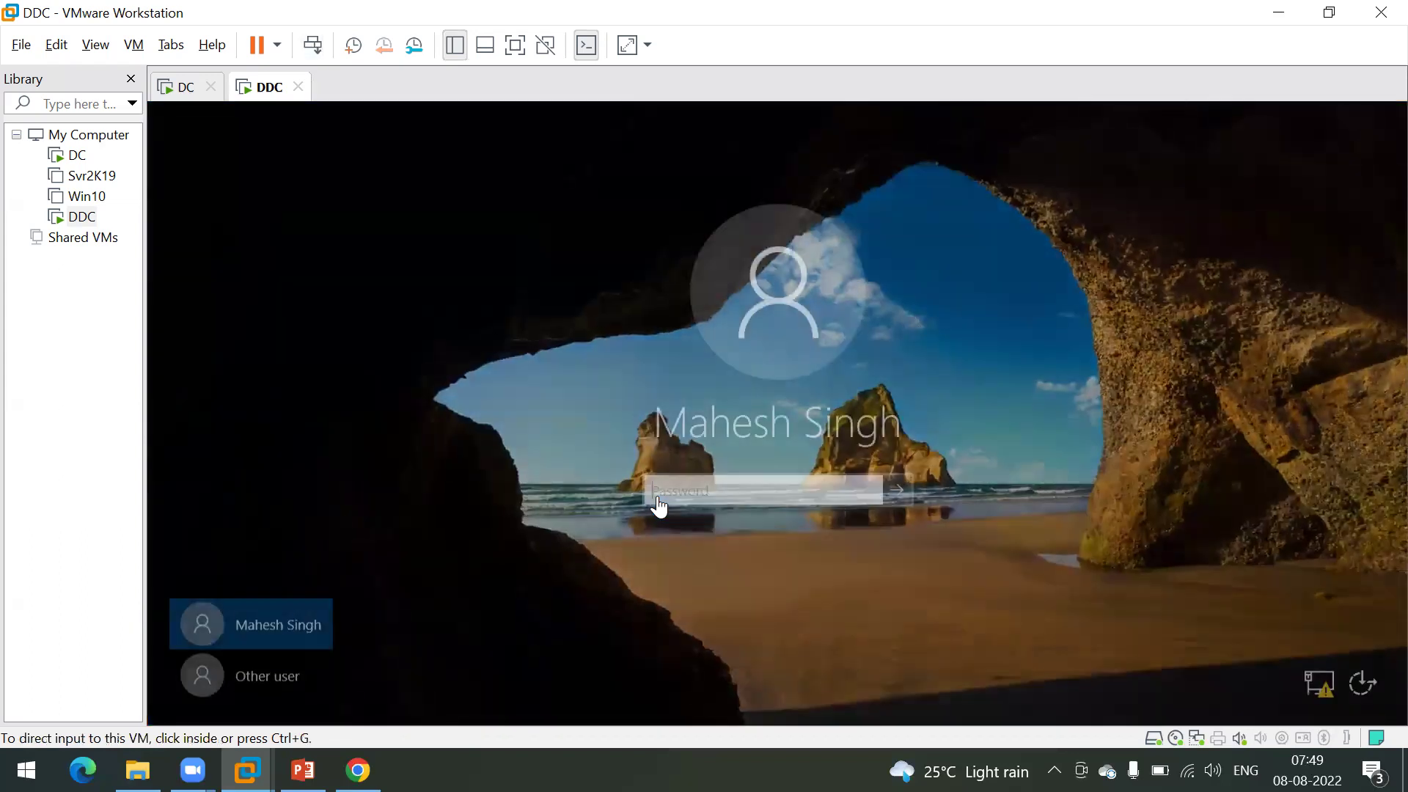
click(679, 485)
text(*********)
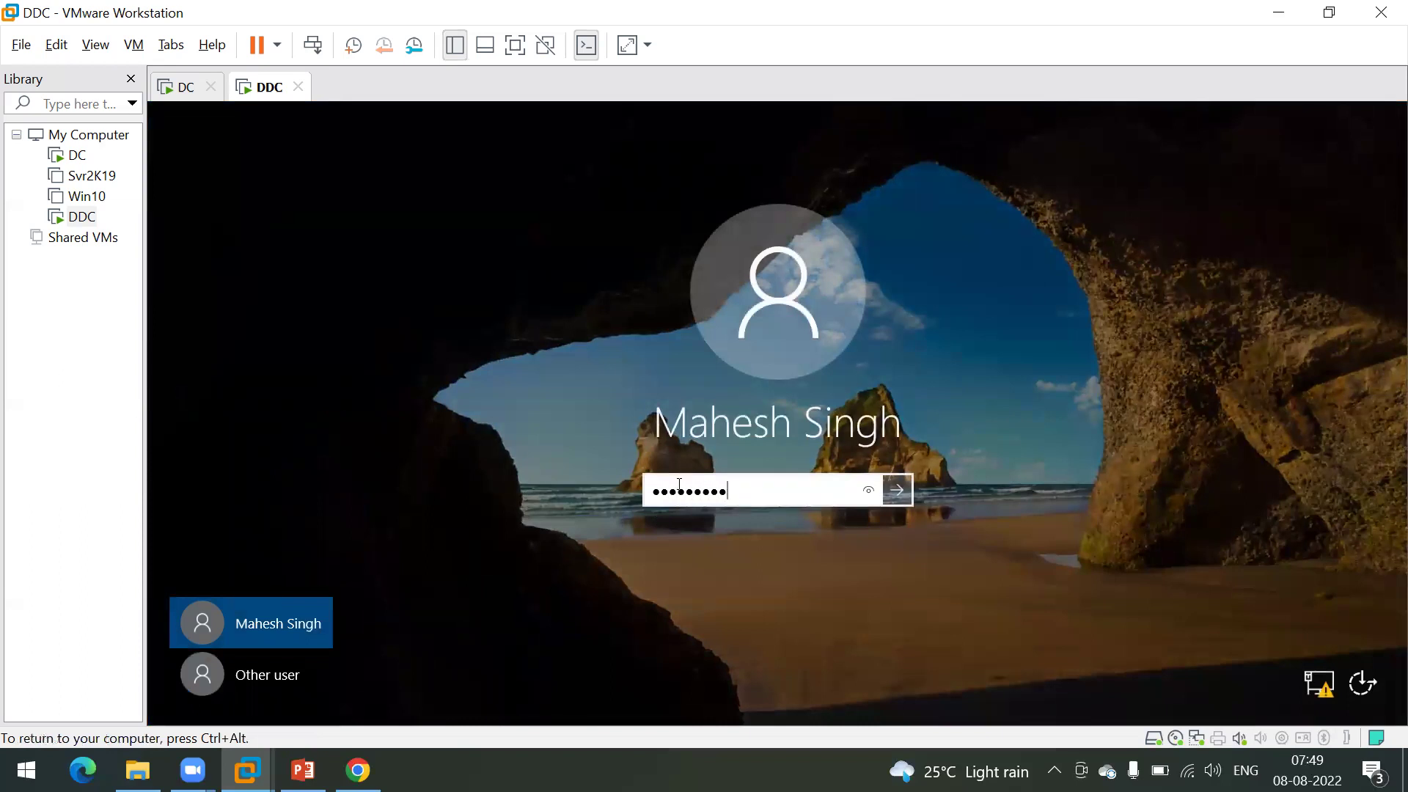
key(Return)
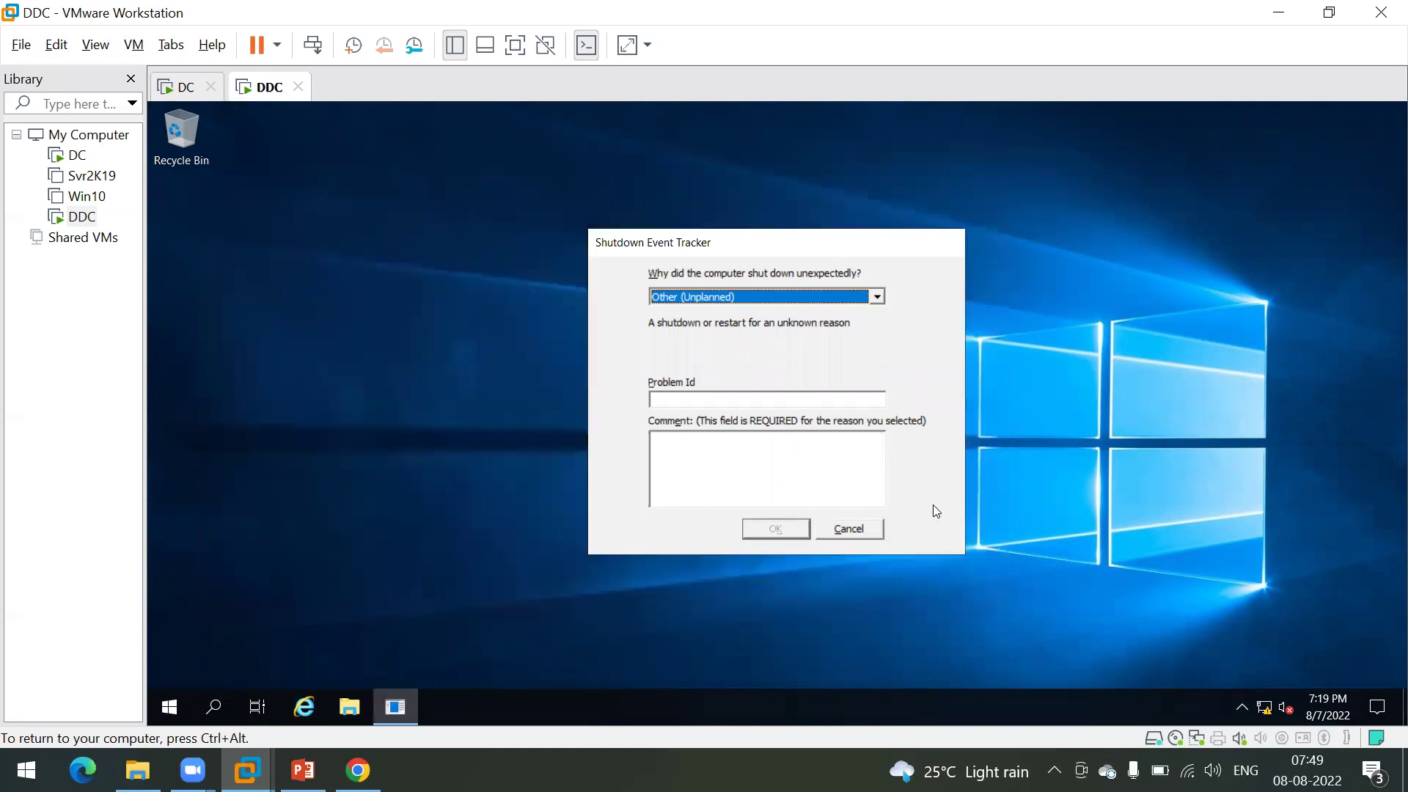
click(856, 530)
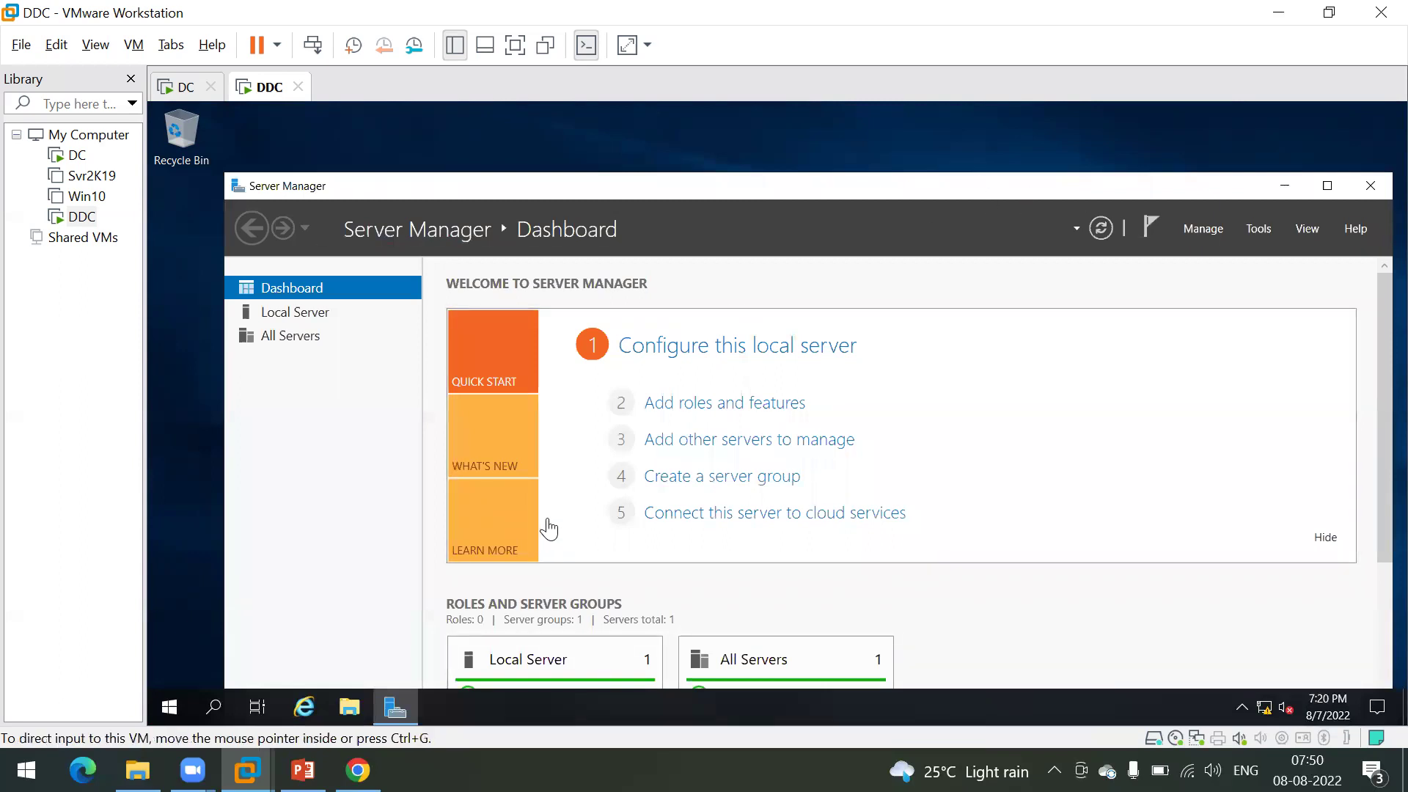
right_click(550, 713)
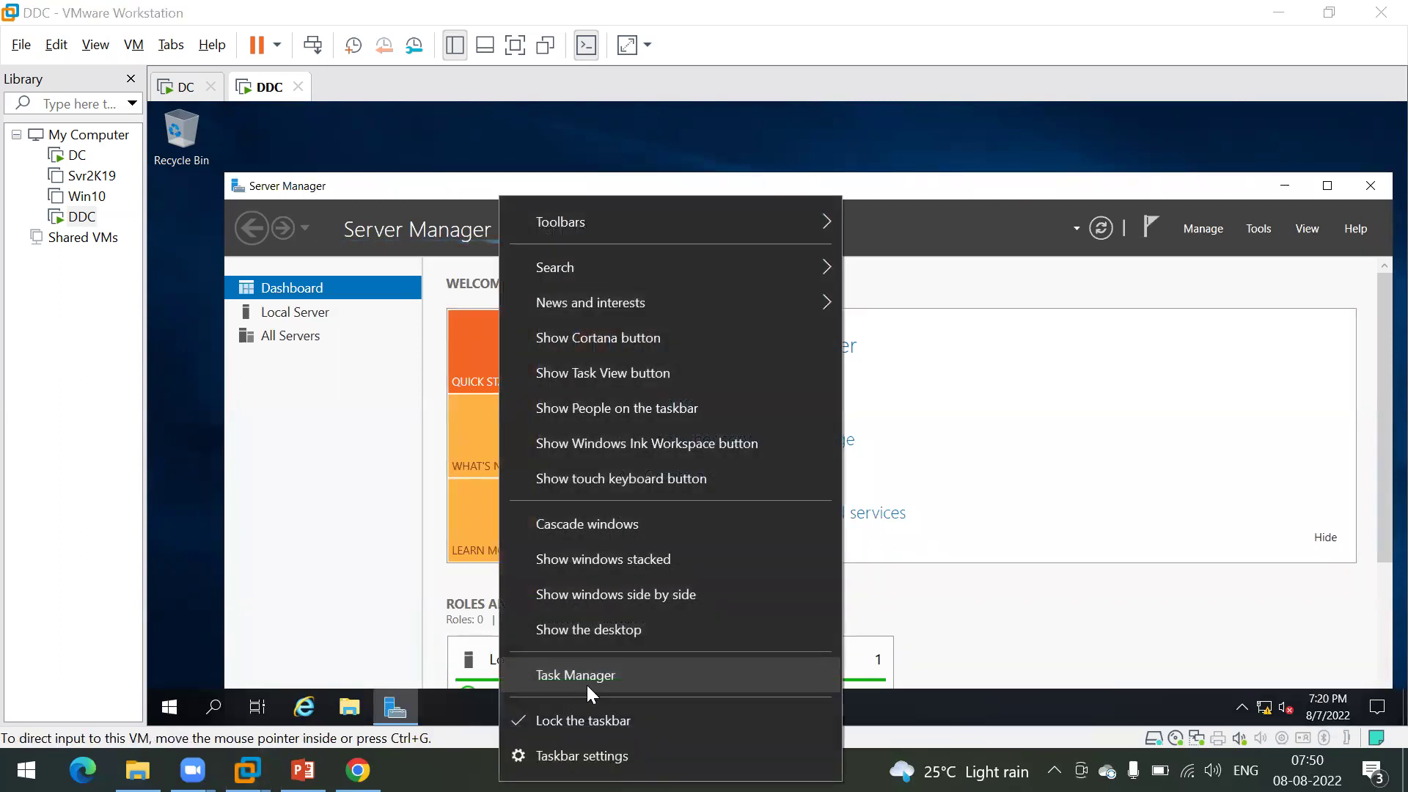
click(587, 682)
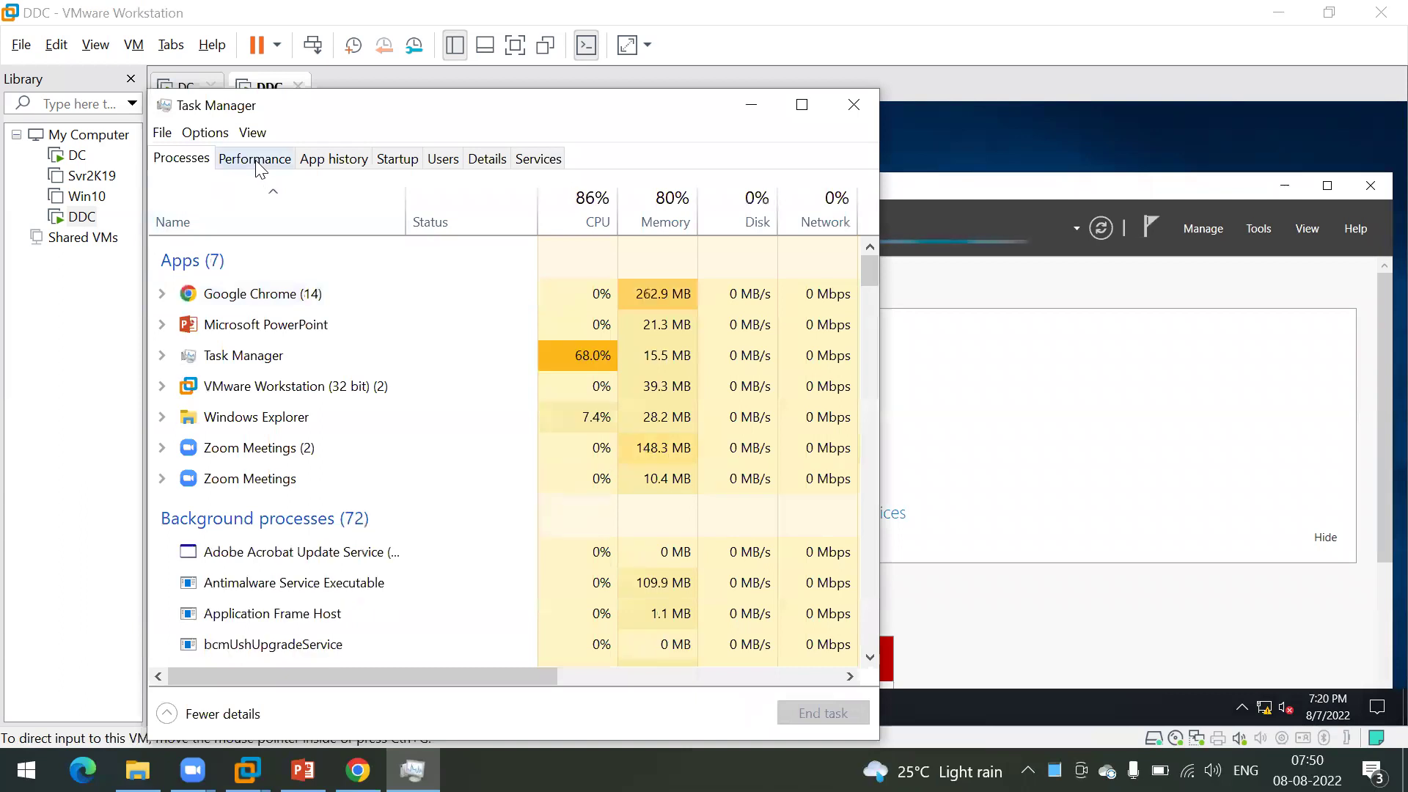
click(257, 161)
click(264, 283)
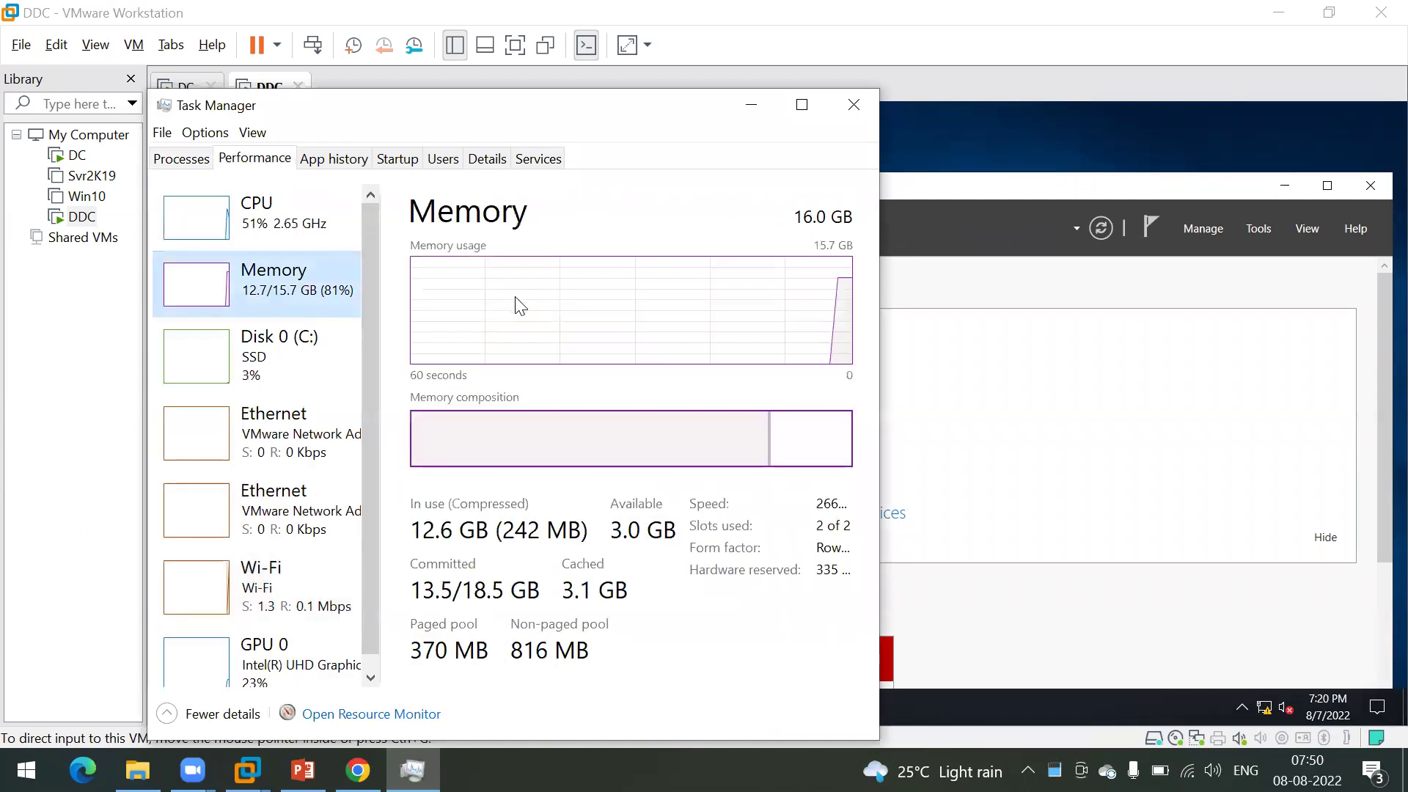
mouse_move(695, 440)
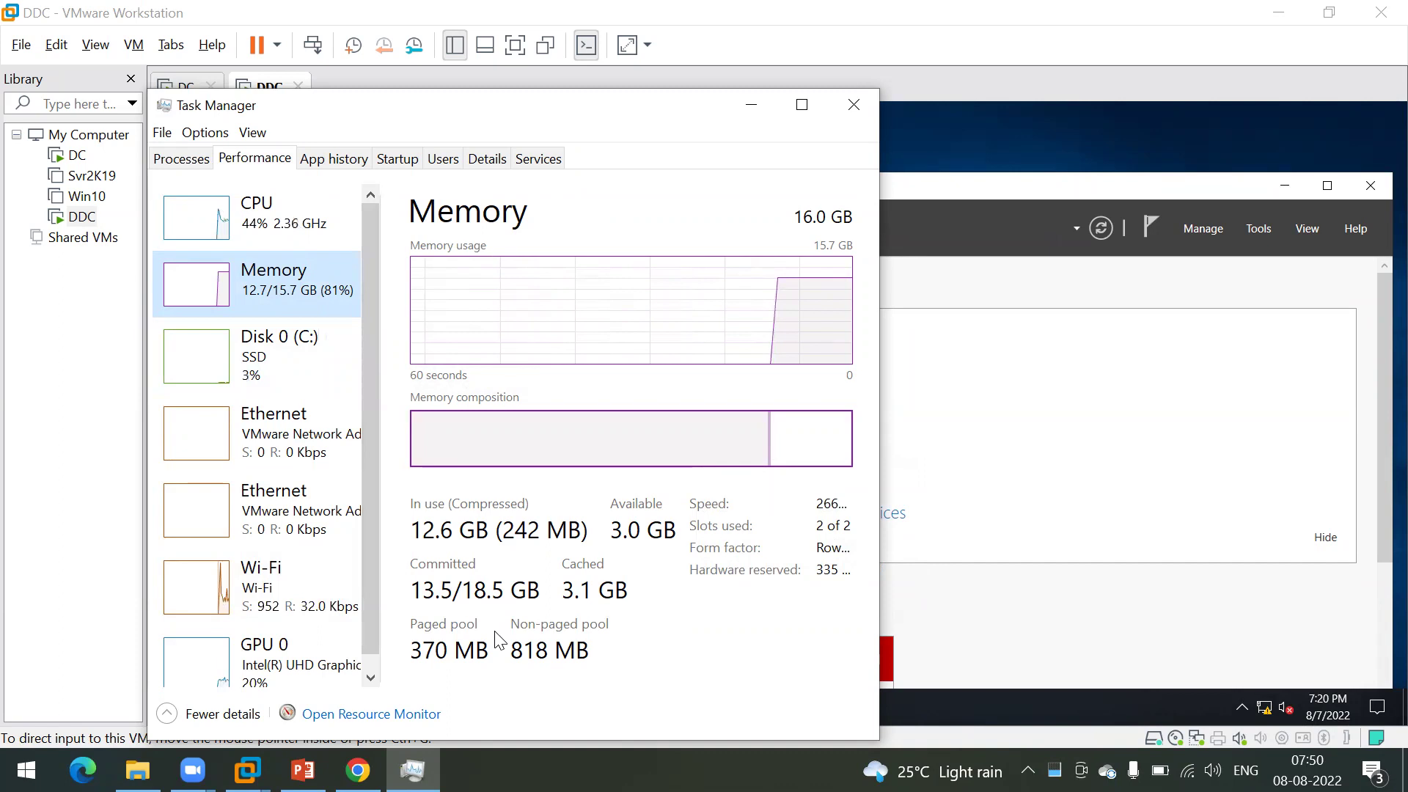
click(853, 105)
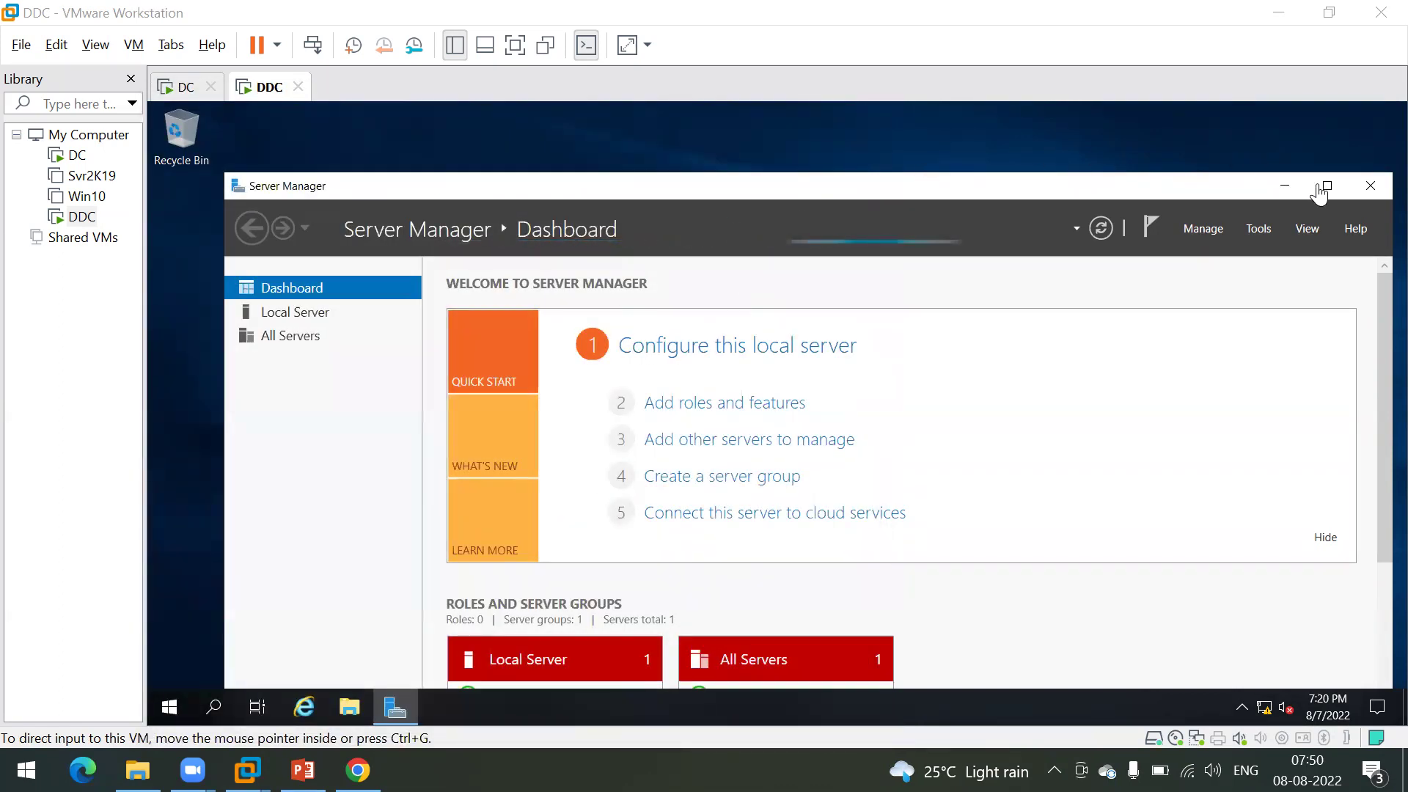
click(1187, 144)
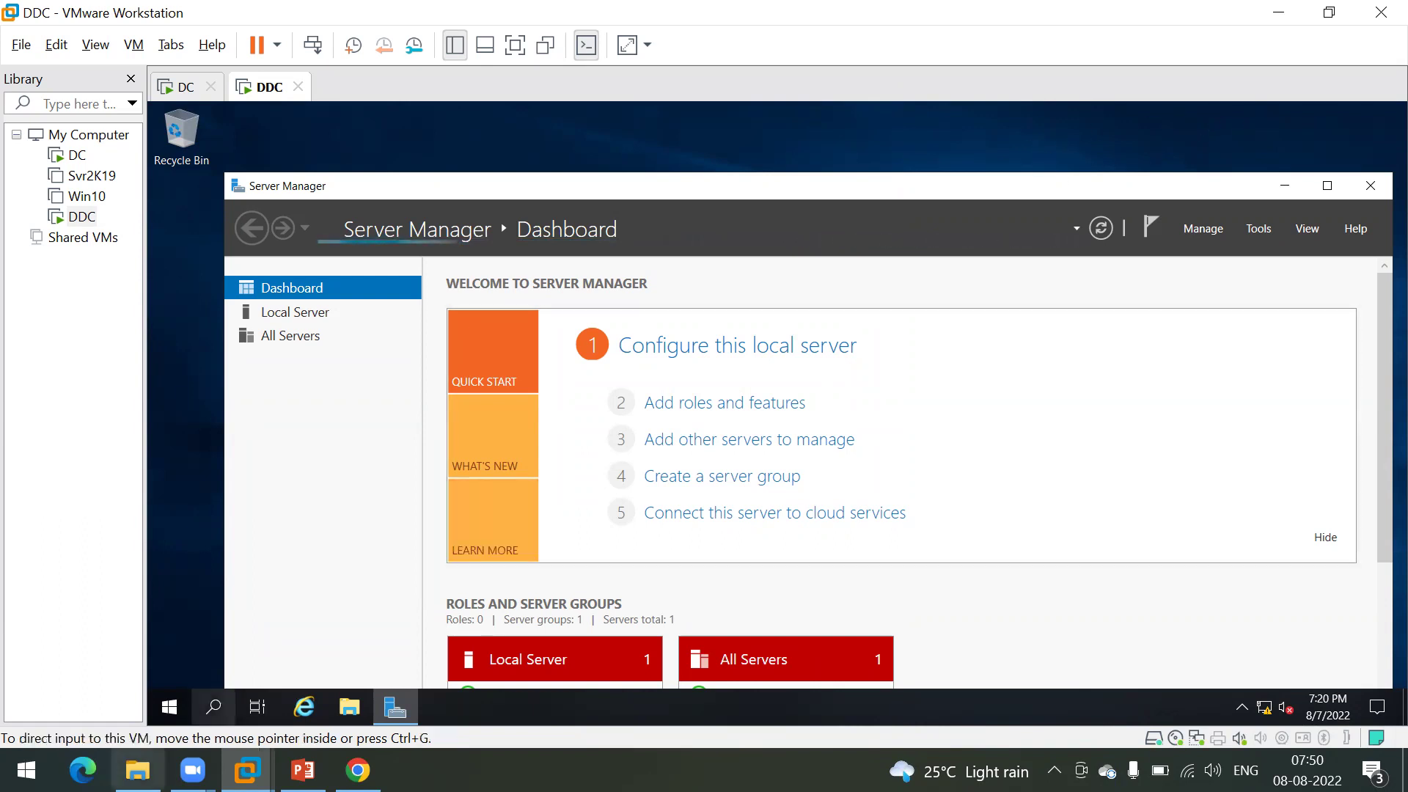
mouse_move(138, 770)
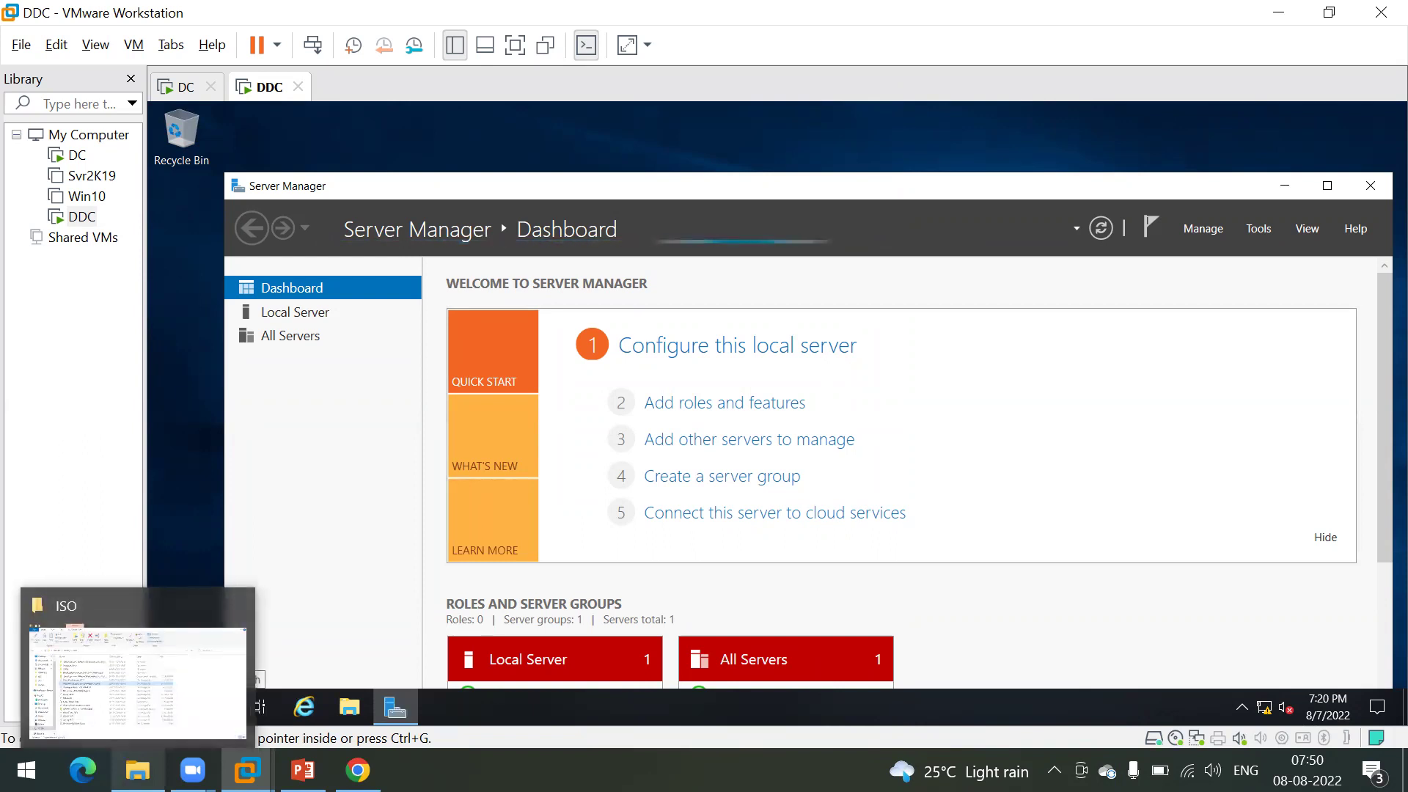
Step: Browse the host's OneDrive - Personal folder, look inside Old Data, and select starwind1
click(132, 656)
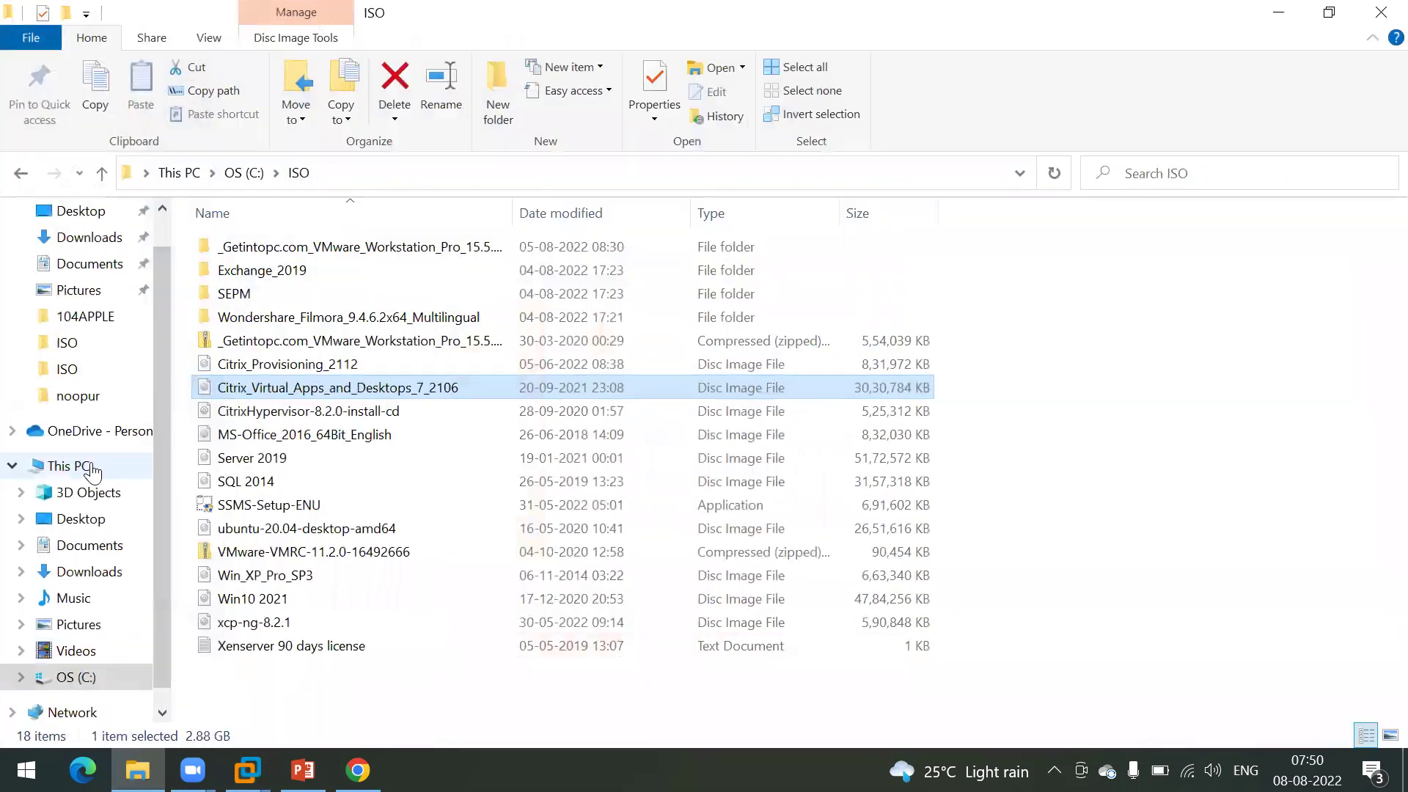
click(86, 433)
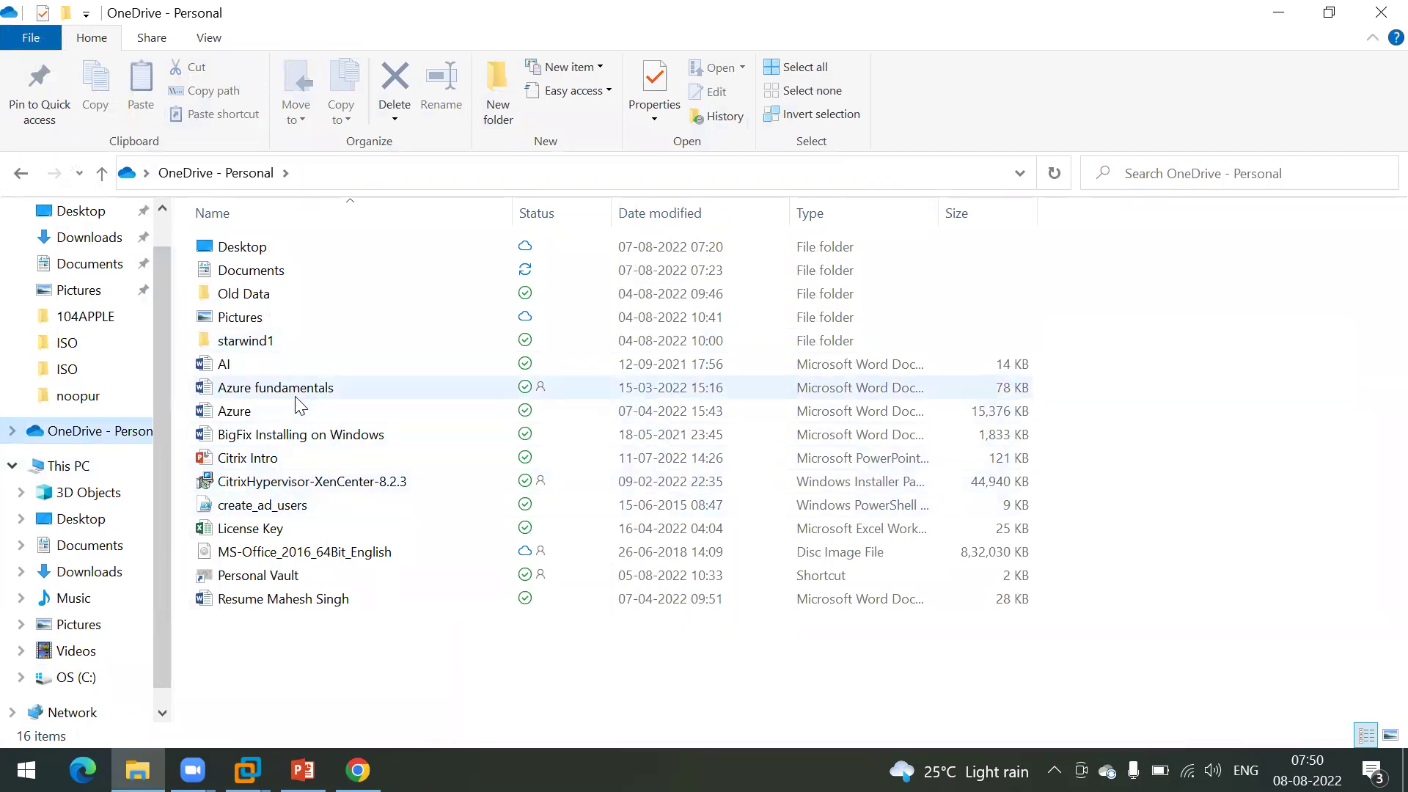
double_click(286, 295)
click(249, 174)
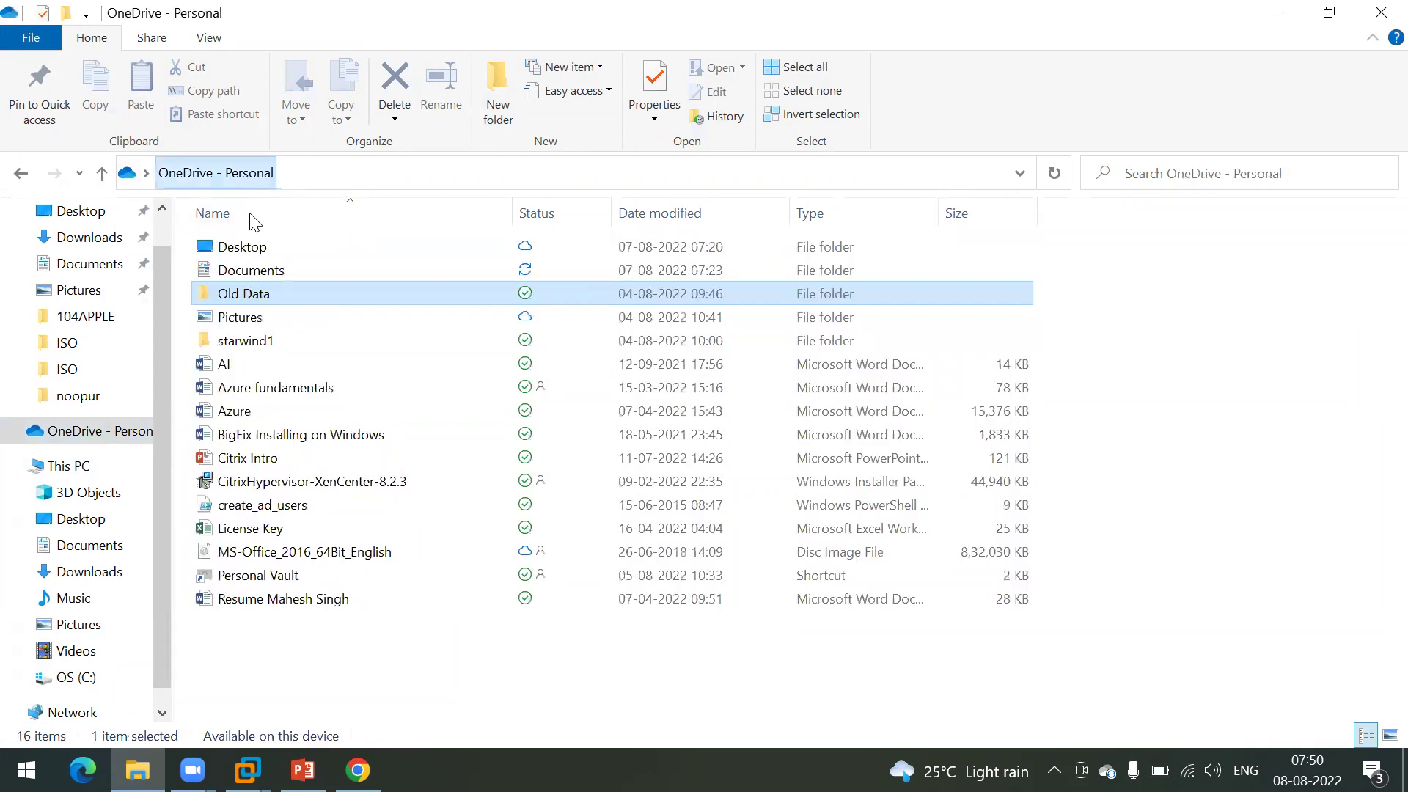
click(262, 344)
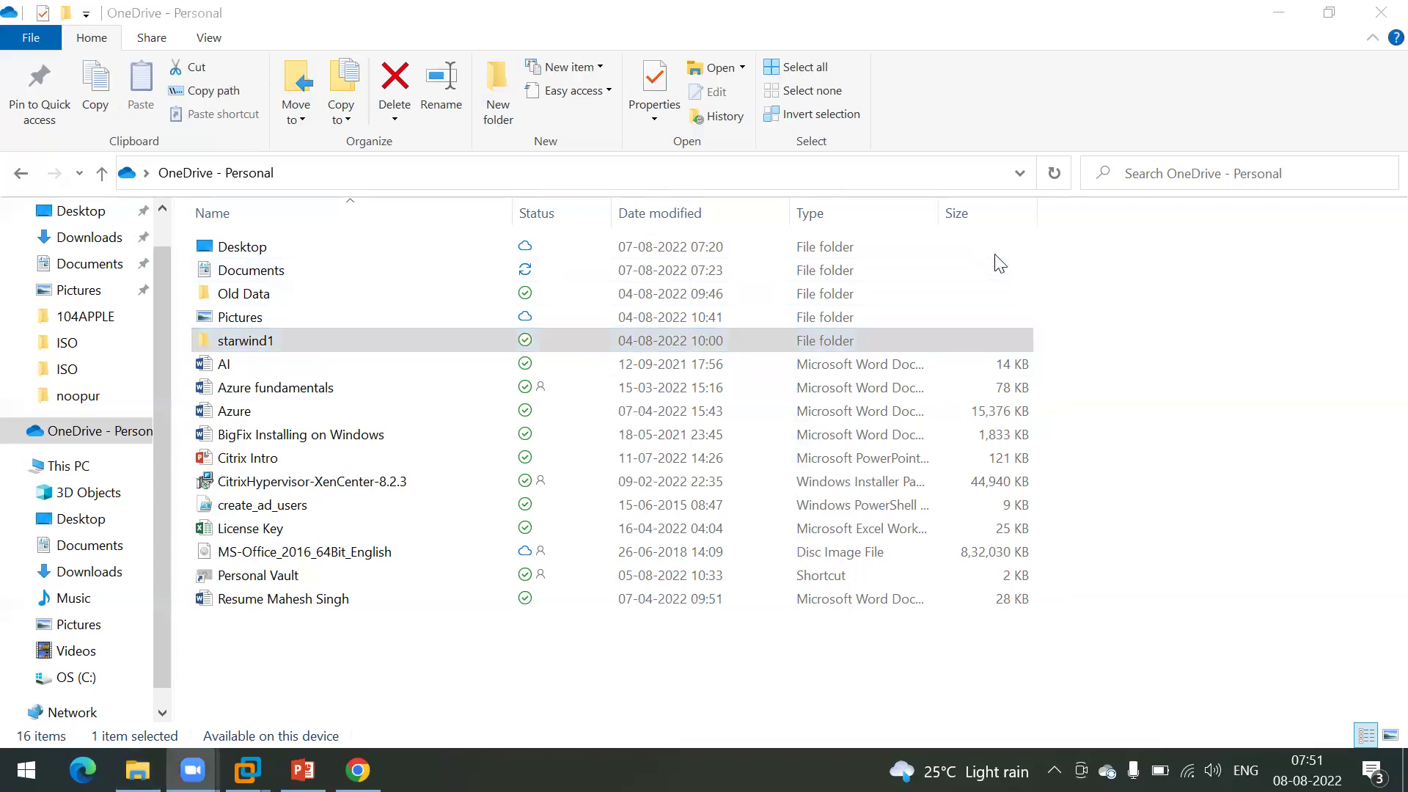
click(1293, 16)
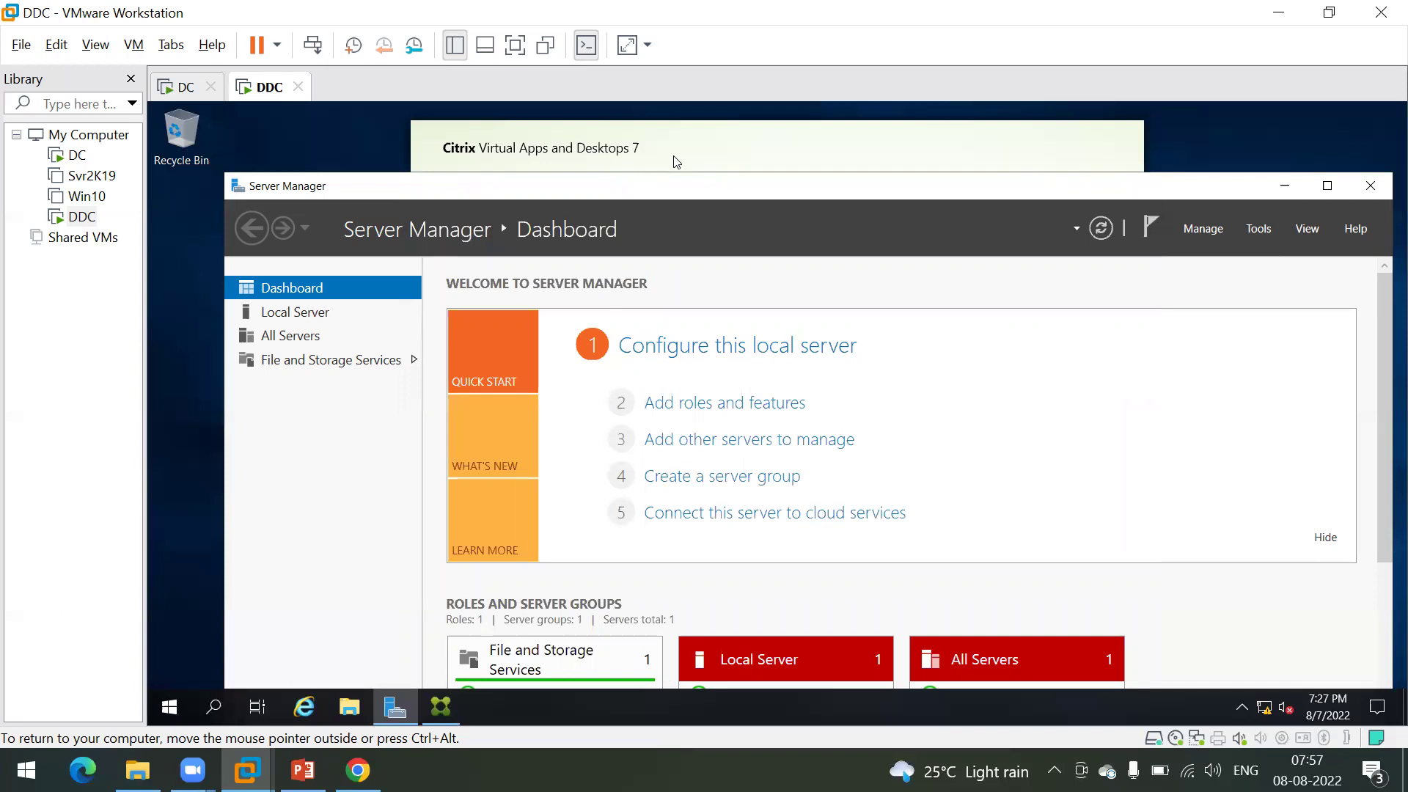
Step: Bring the Citrix installer in front of Server Manager to show SQL Server 2019 Express CU8 installing
click(725, 148)
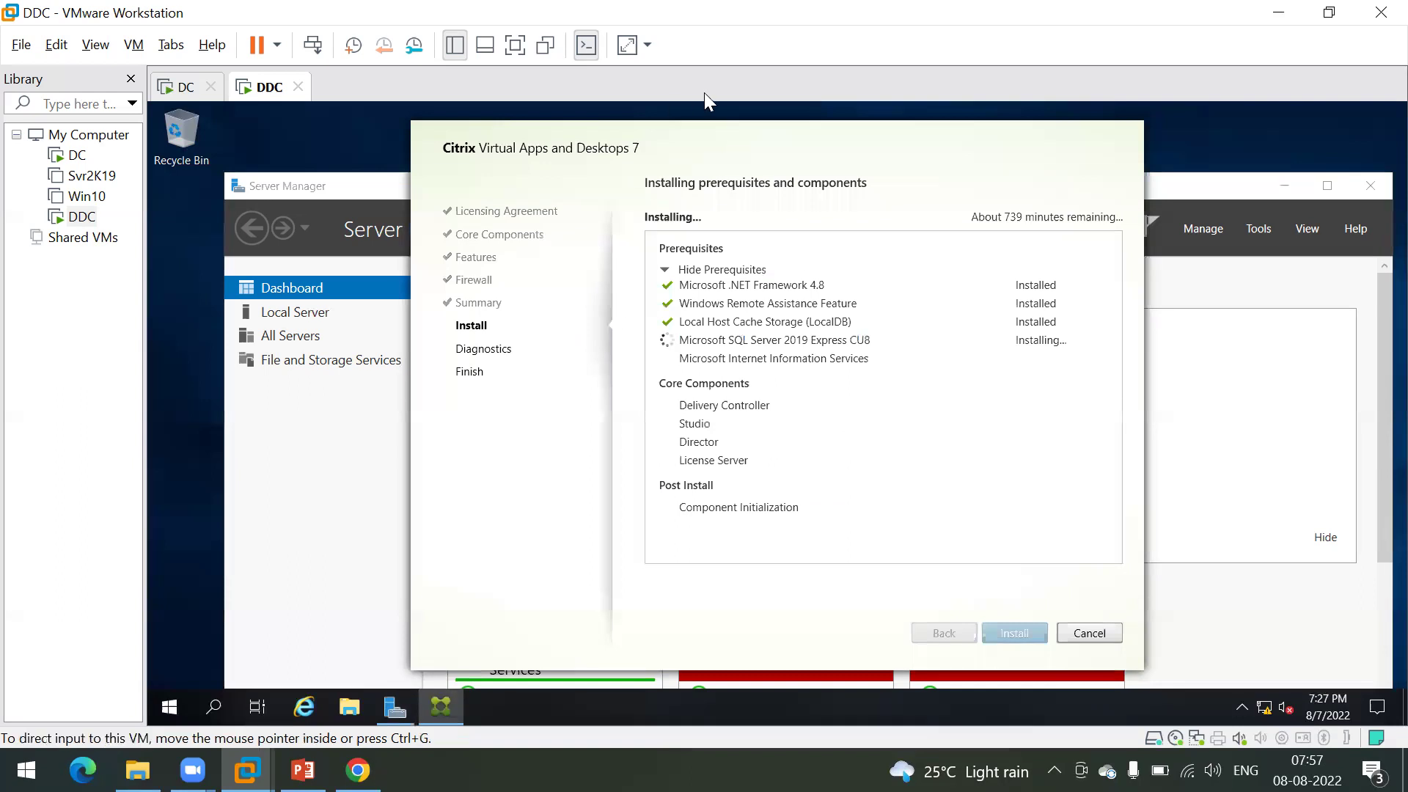